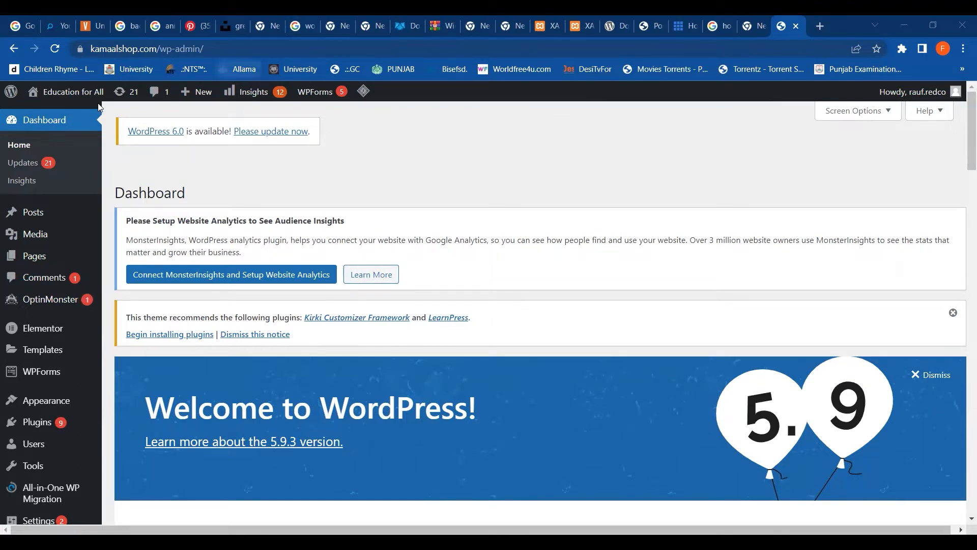
# Step: Visit the live Education for All site from the admin dashboard to check its current look
pyautogui.moveTo(88, 101)
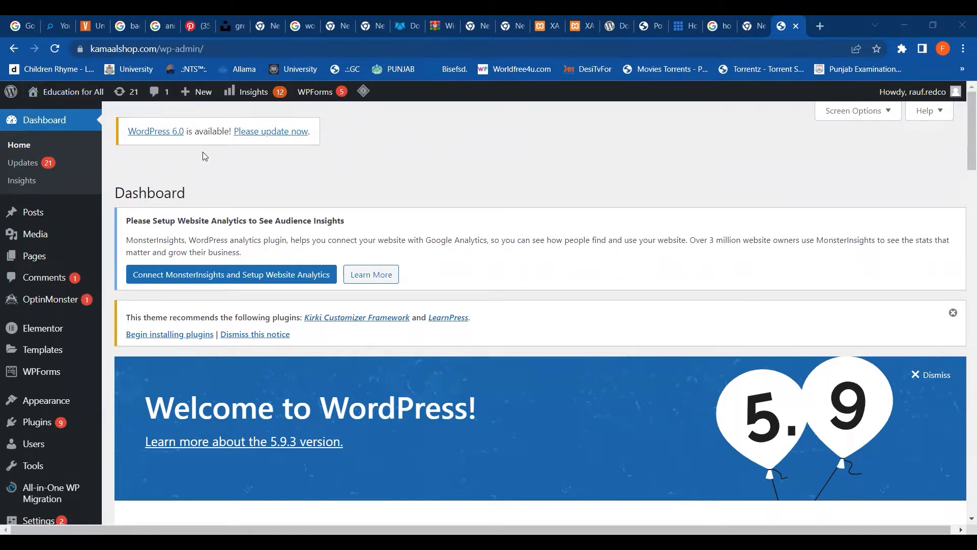
pyautogui.moveTo(54, 93)
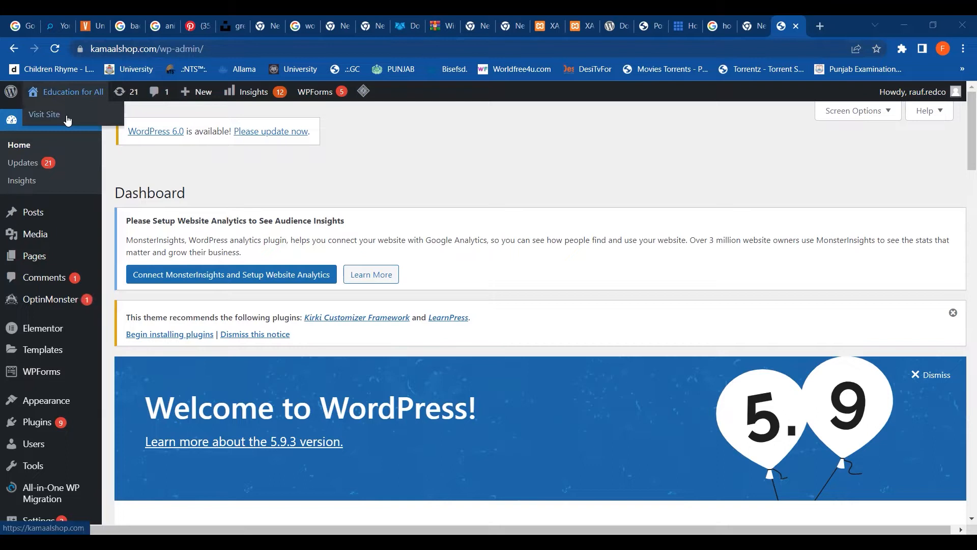
pyautogui.click(68, 118)
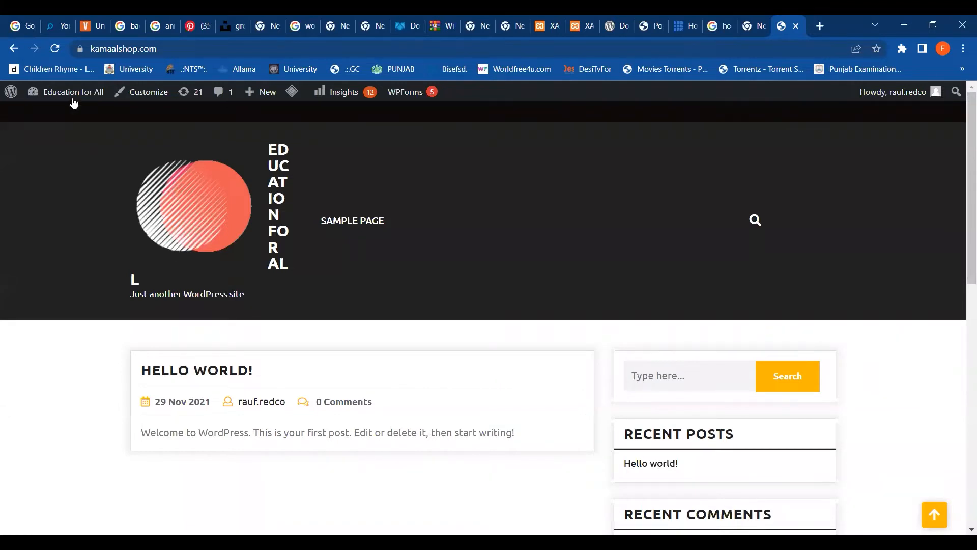
# Step: Return to the WordPress dashboard by opening the site address kamaalshop.com/admin
pyautogui.click(157, 48)
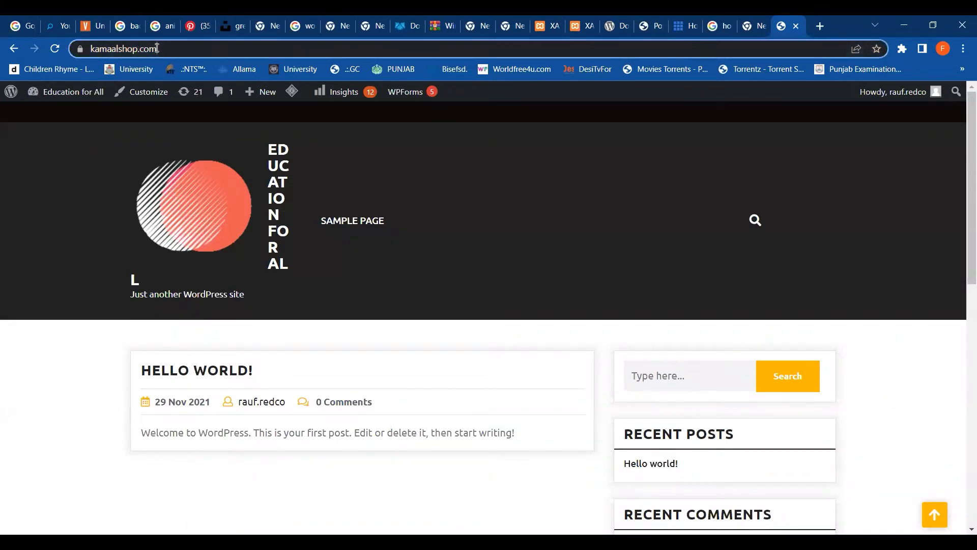
pyautogui.press('End')
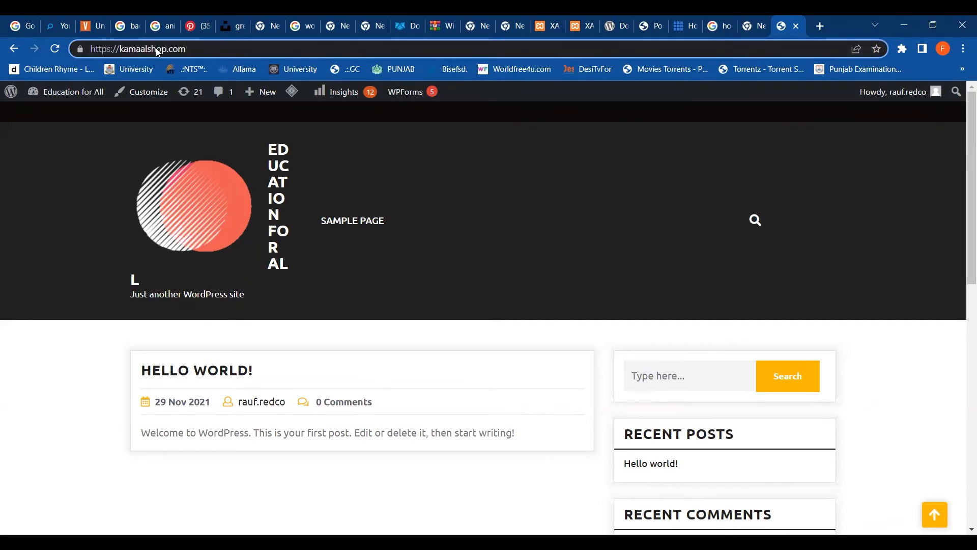
pyautogui.write('/')
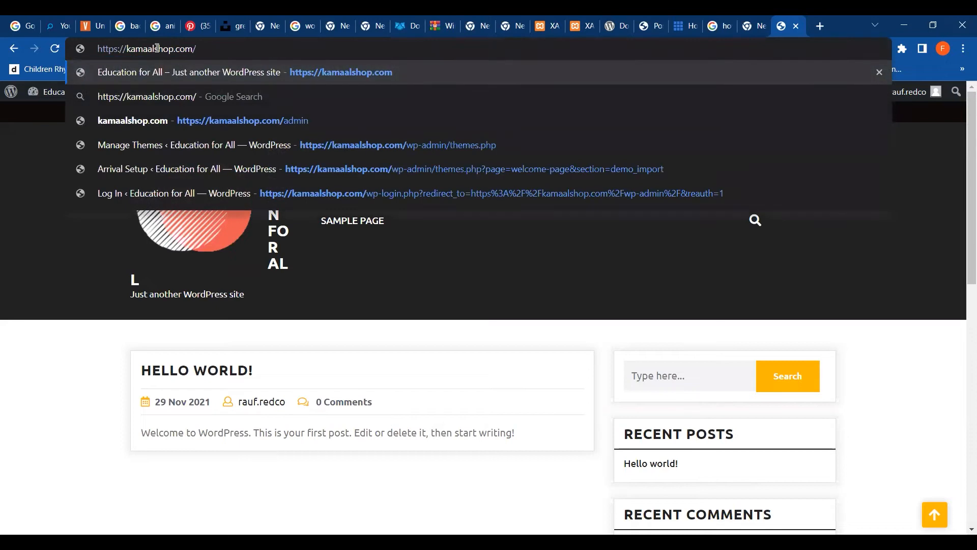
pyautogui.click(227, 119)
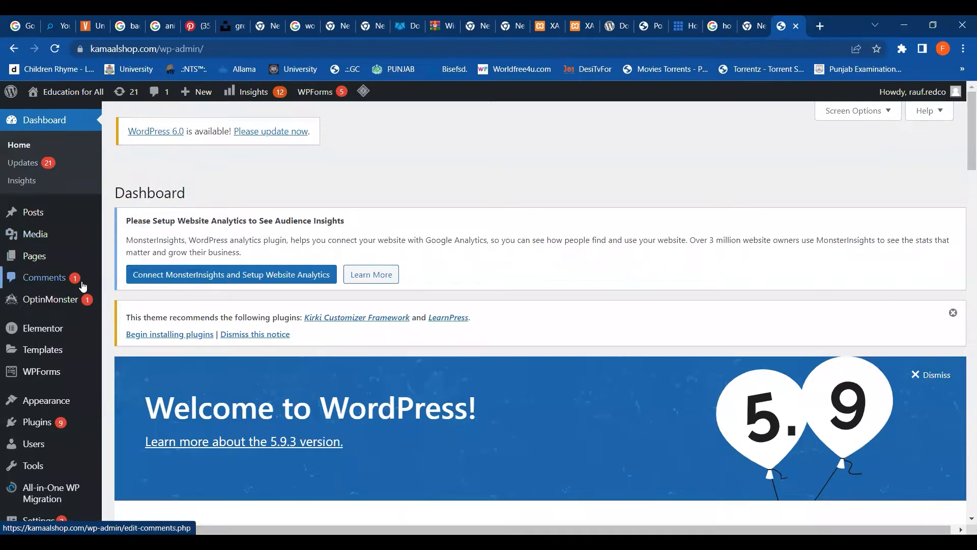
# Step: Activate the Twenty Twenty-Two theme from the popular themes in the Add Themes catalogue
pyautogui.moveTo(64, 403)
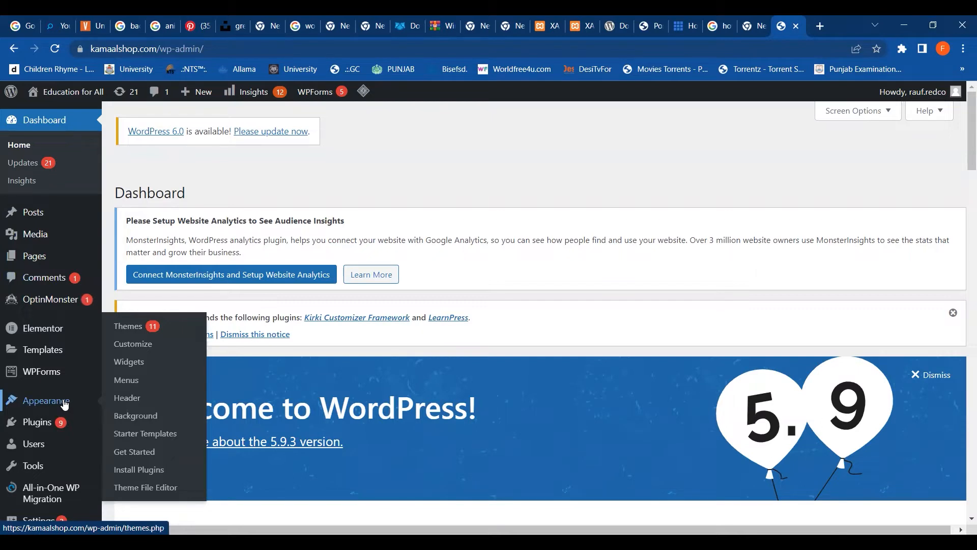
pyautogui.click(134, 327)
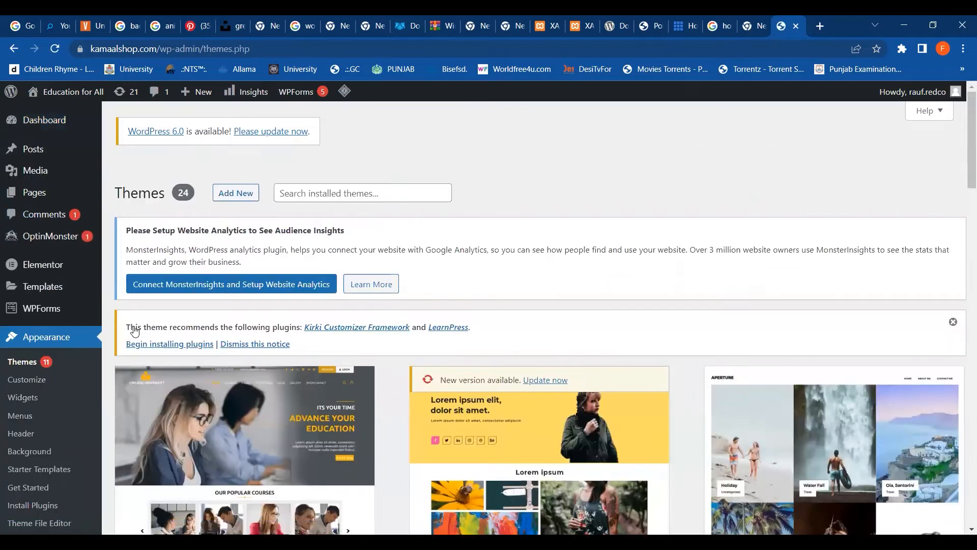
pyautogui.click(219, 197)
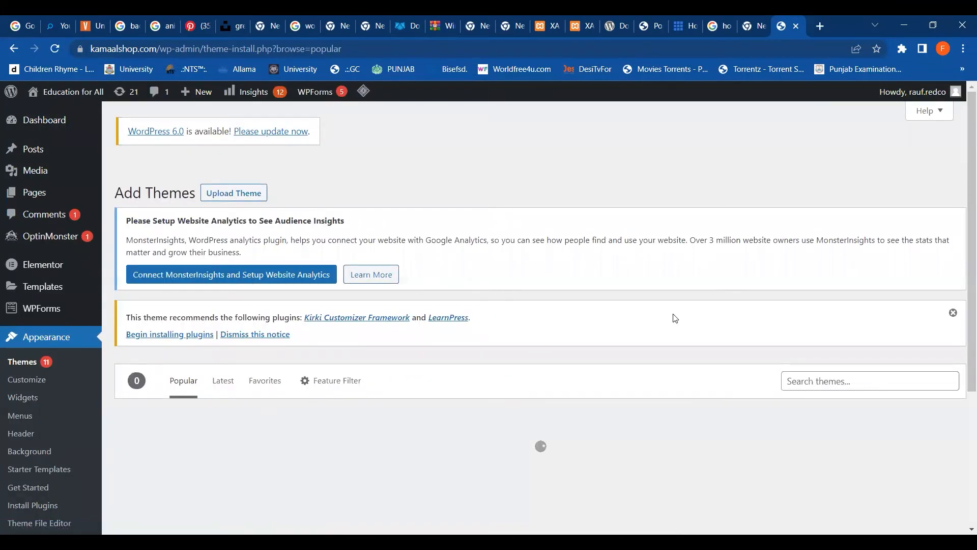
pyautogui.scroll(-4, 675, 318)
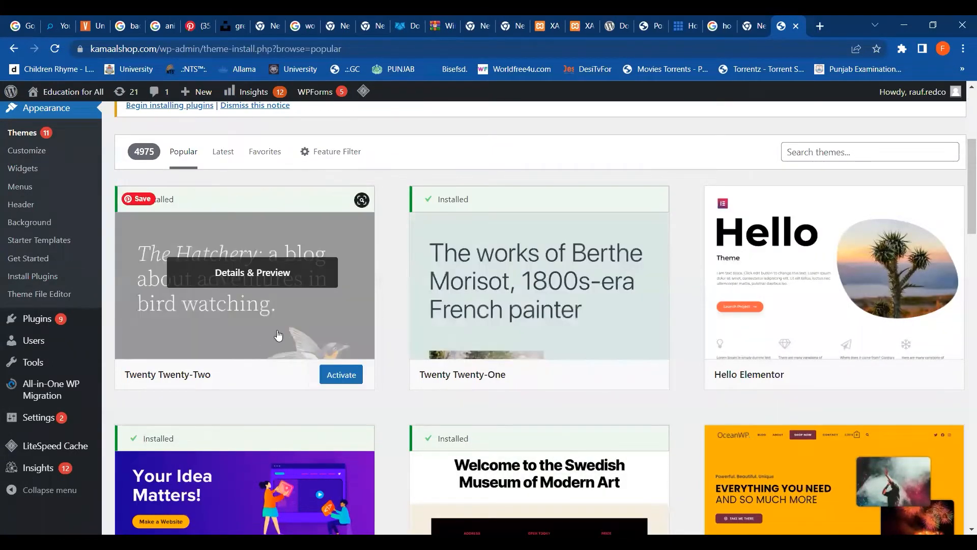
pyautogui.click(340, 376)
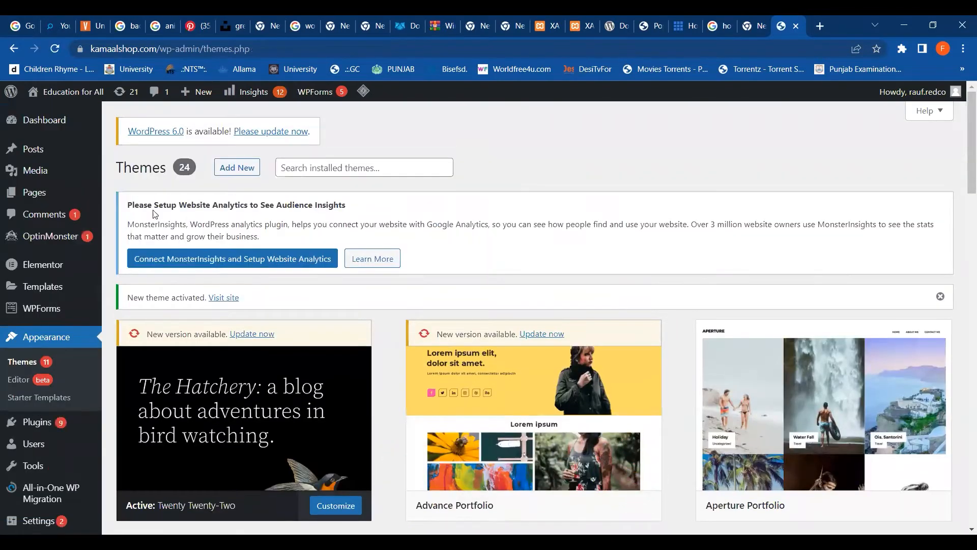
# Step: Reload the installed themes page and visit the live site to check the newly activated theme
pyautogui.click(56, 49)
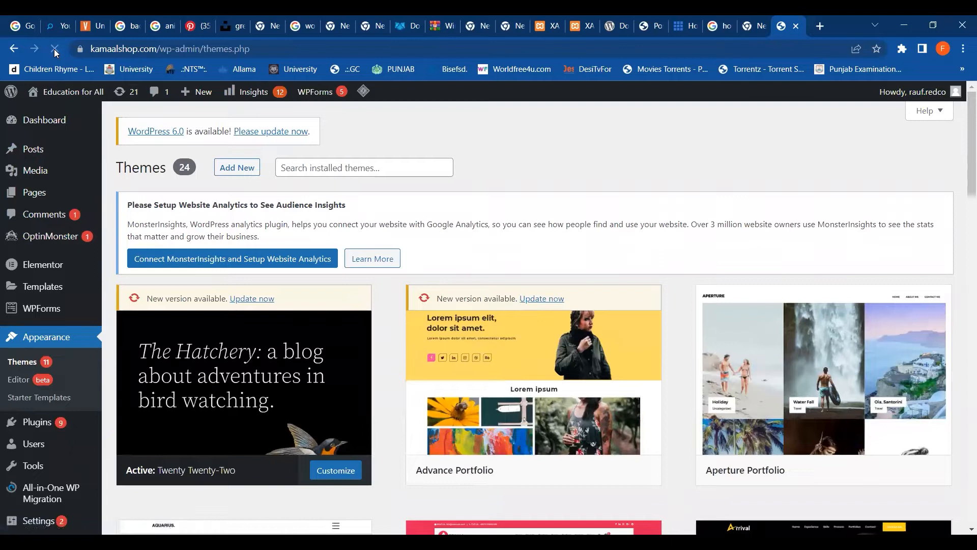
pyautogui.moveTo(54, 93)
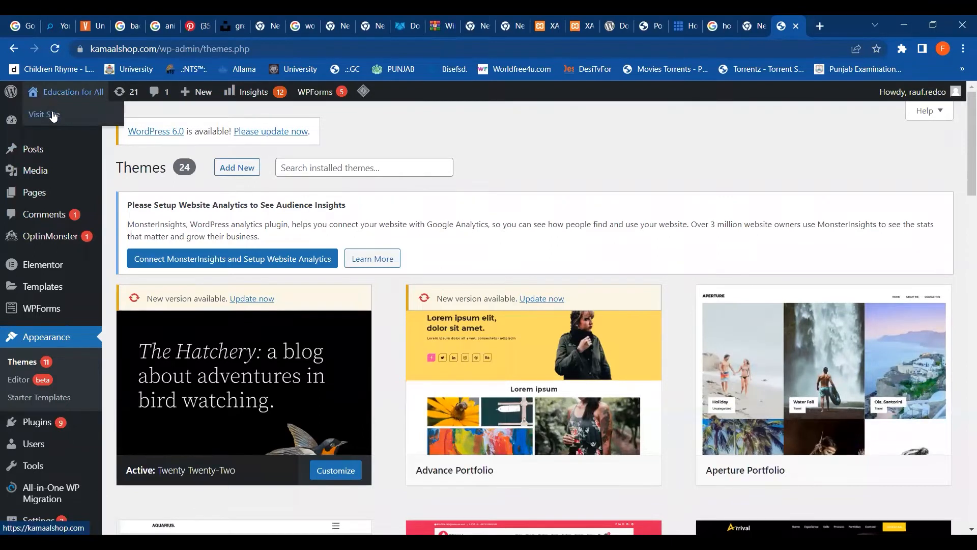
pyautogui.click(53, 115)
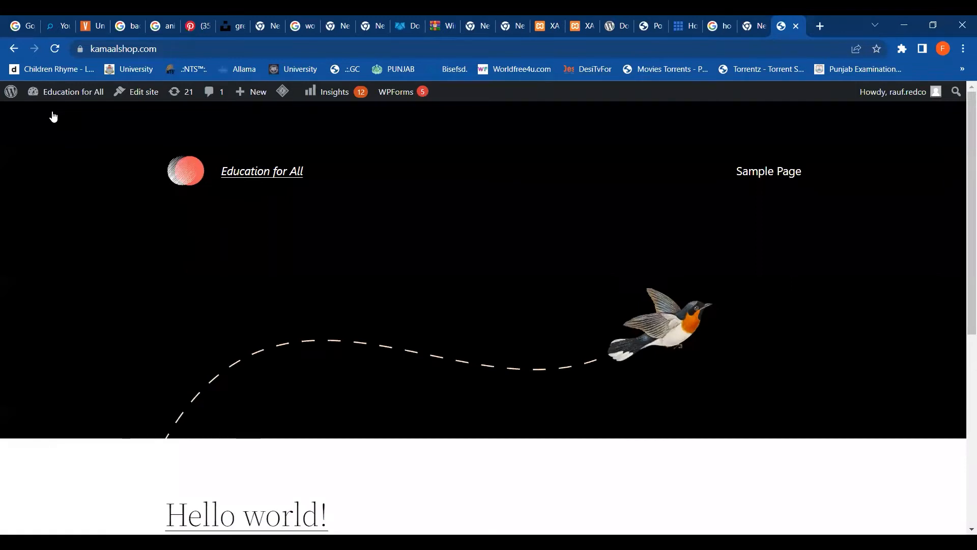
# Step: Go back to the dashboard and open the list of all the site's pages
pyautogui.moveTo(63, 97)
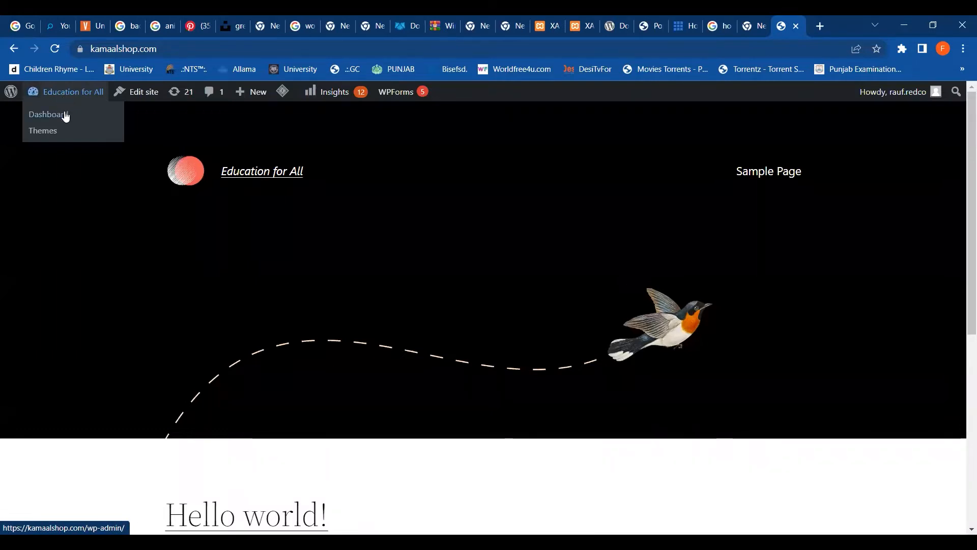
pyautogui.click(66, 115)
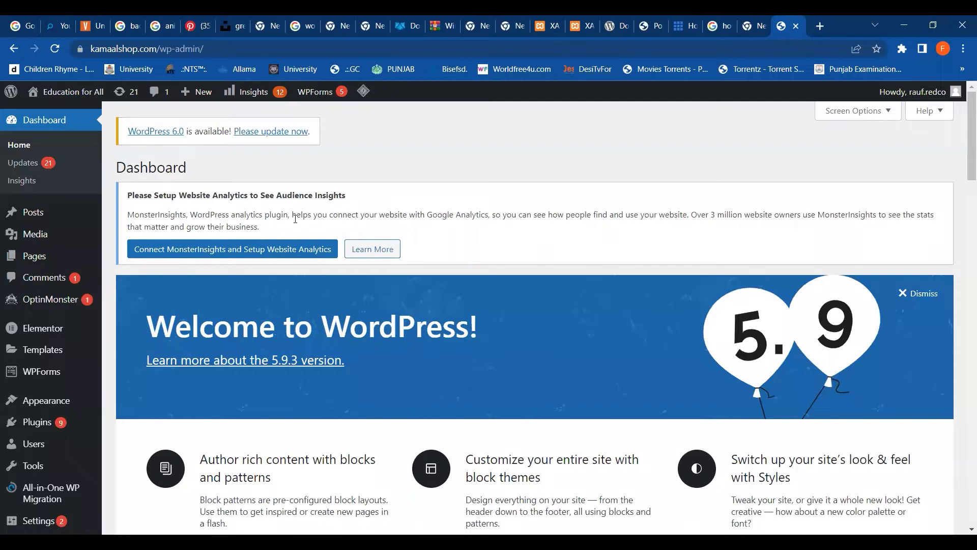
pyautogui.moveTo(71, 256)
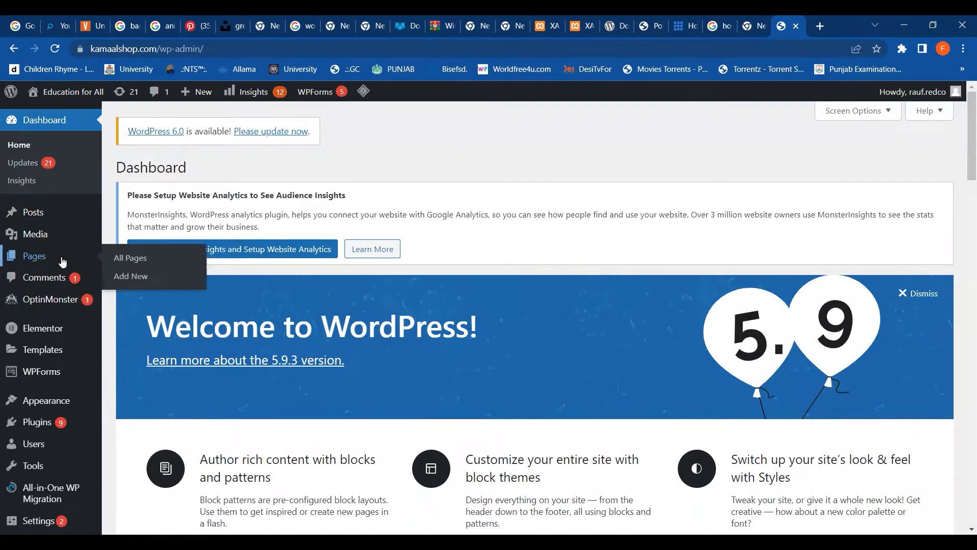
pyautogui.click(124, 259)
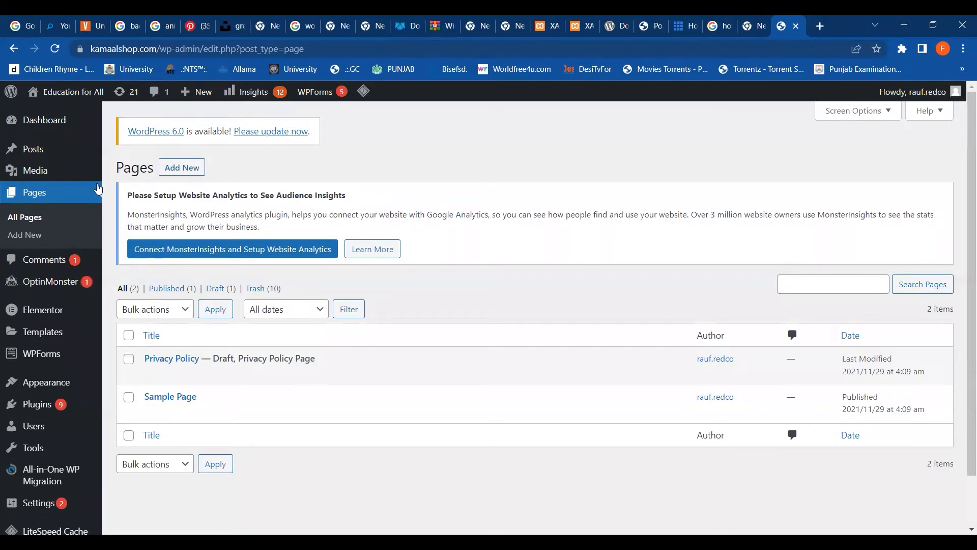
# Step: Visit the live site and view Sample Page through its navigation link
pyautogui.moveTo(67, 119)
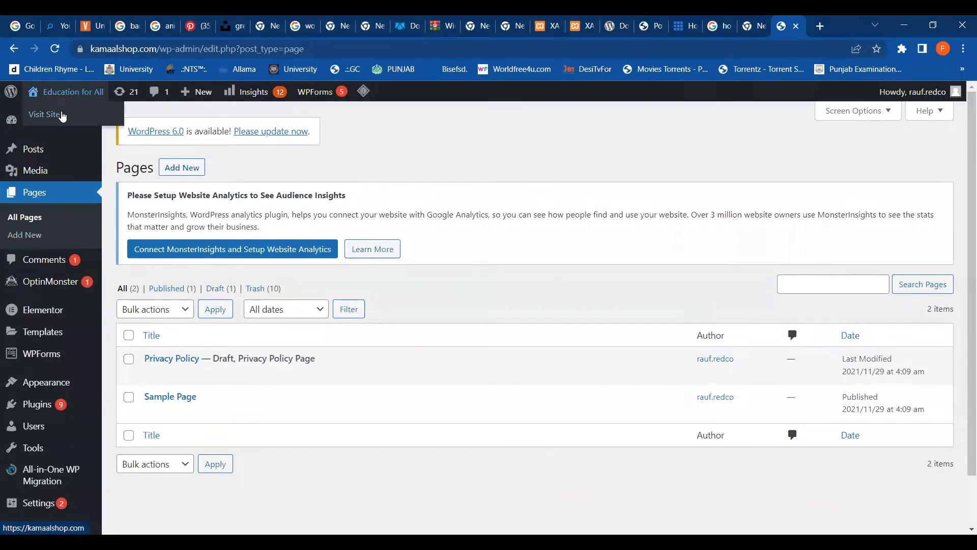
pyautogui.click(61, 111)
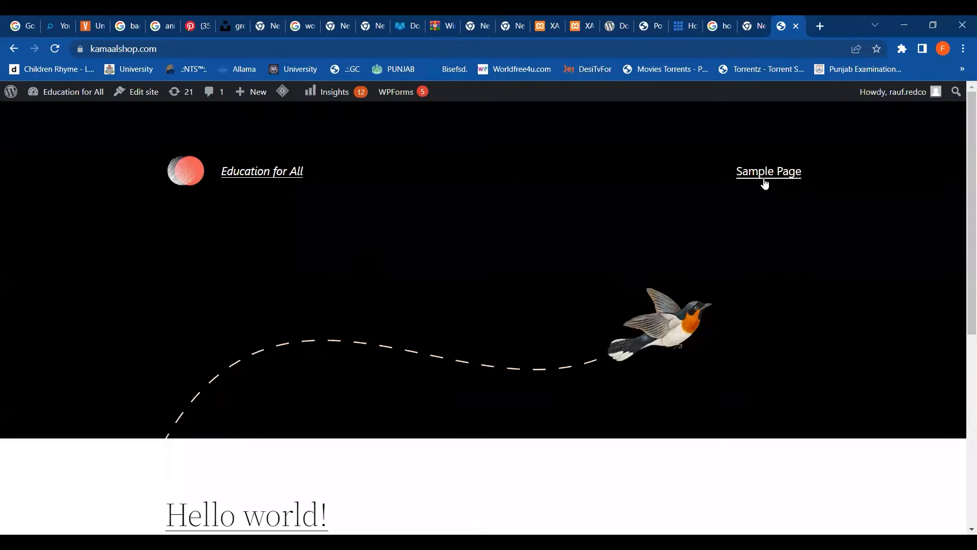
pyautogui.click(759, 175)
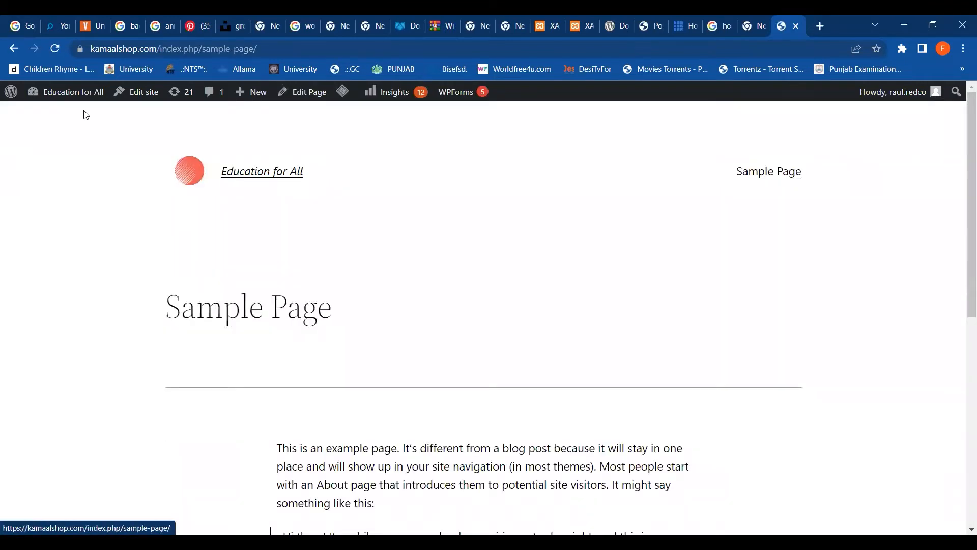
# Step: Return to the dashboard, then create and publish a new page titled "Home"
pyautogui.moveTo(61, 116)
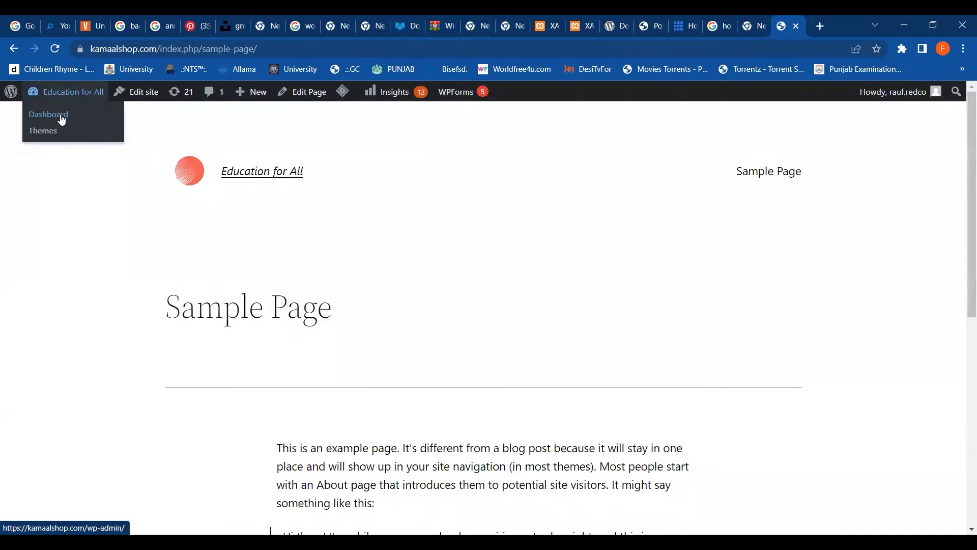
pyautogui.click(61, 119)
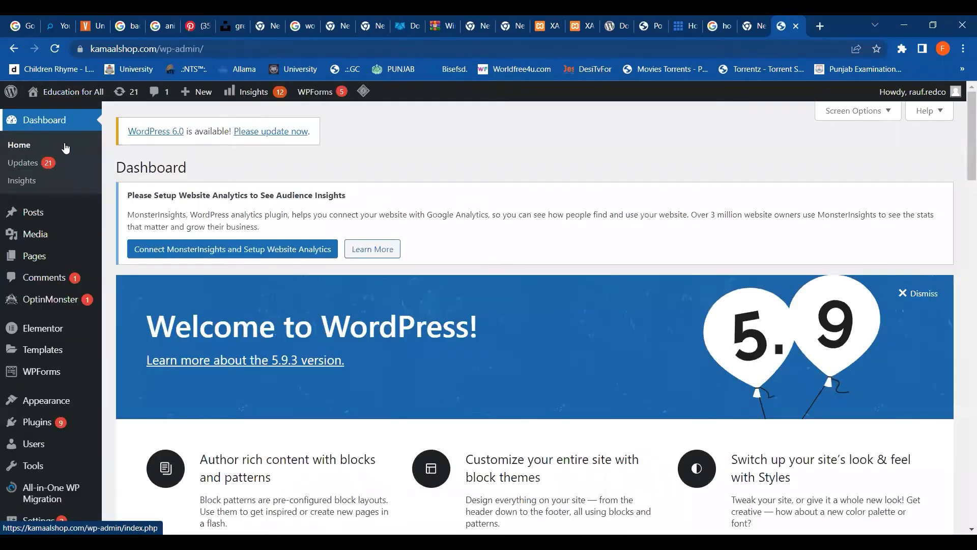
pyautogui.moveTo(55, 213)
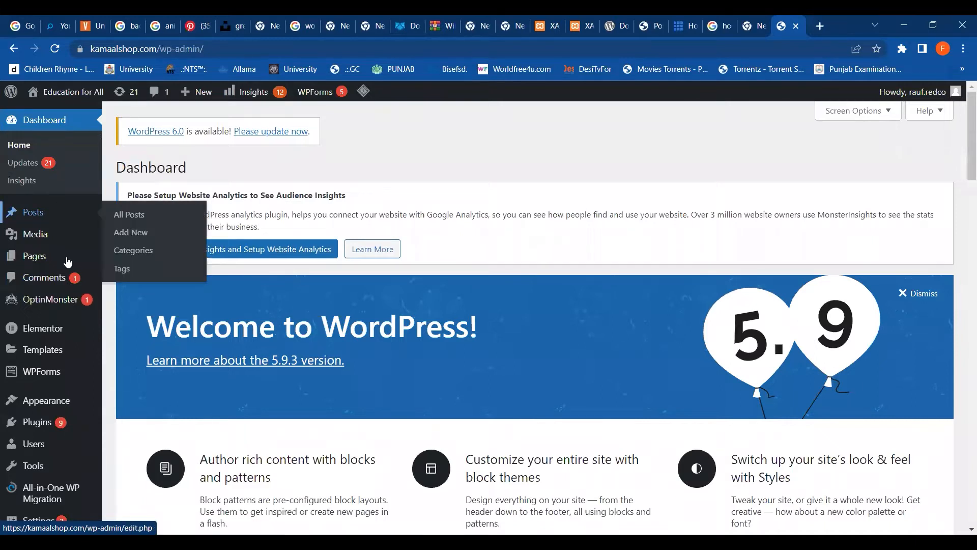
pyautogui.moveTo(68, 261)
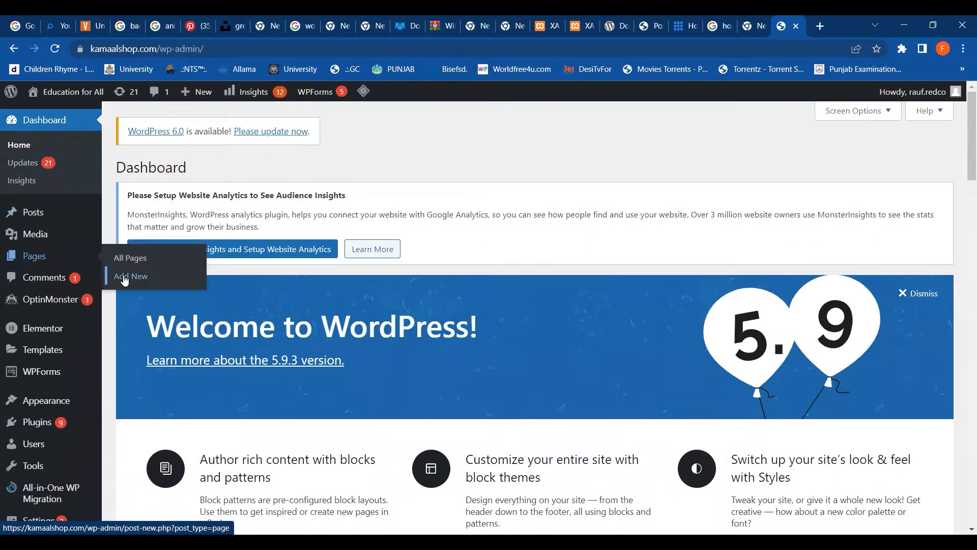
pyautogui.click(125, 280)
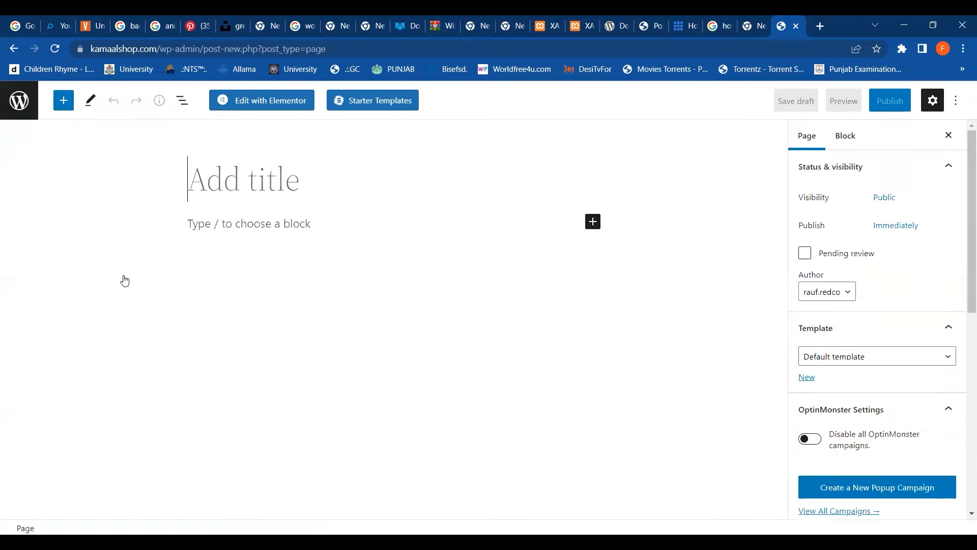
pyautogui.write('Home')
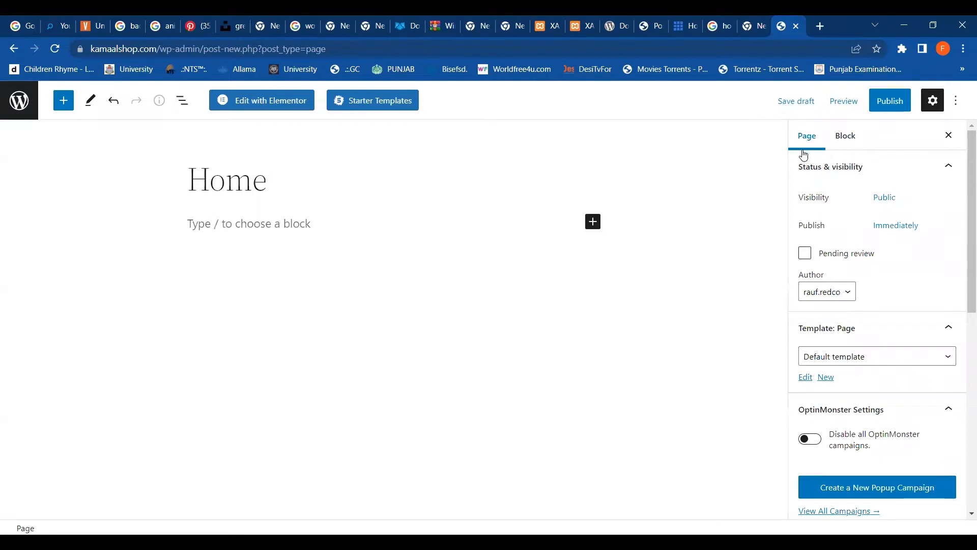
pyautogui.click(878, 106)
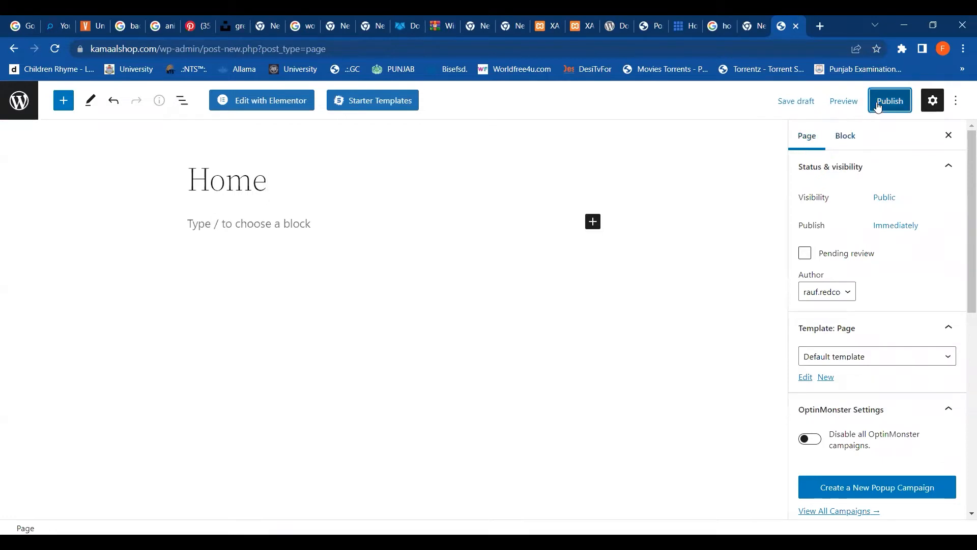
pyautogui.click(878, 105)
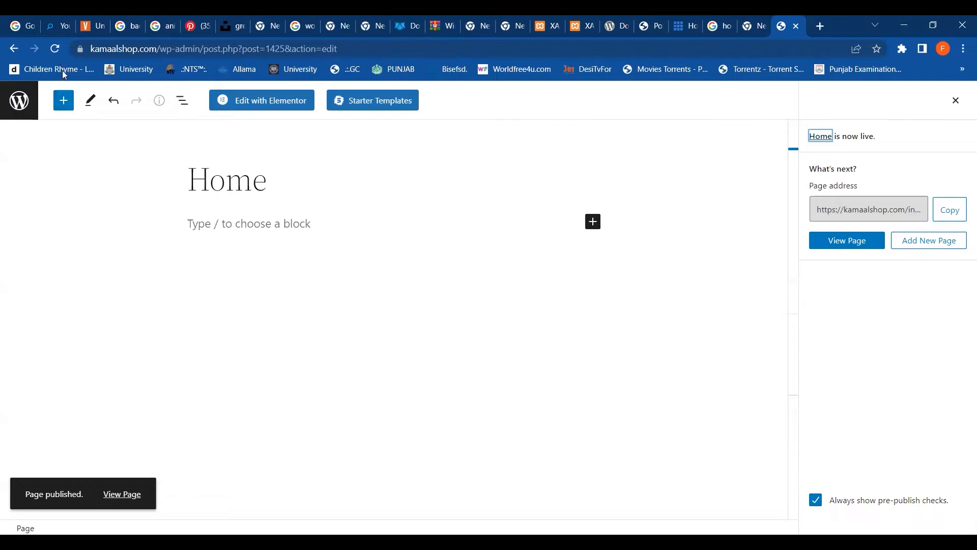
# Step: Return to the dashboard, then create and publish a new page titled "Contact Us"
pyautogui.click(54, 48)
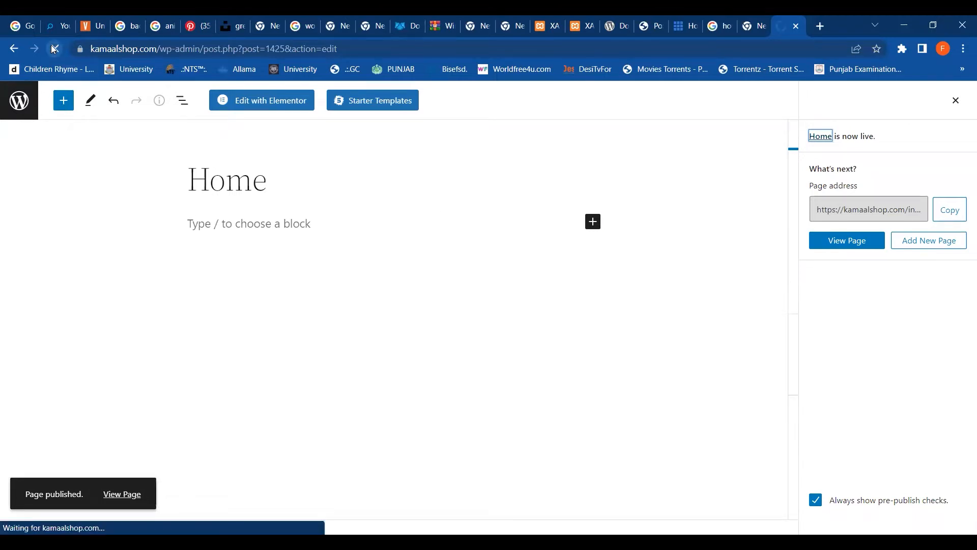
pyautogui.click(15, 50)
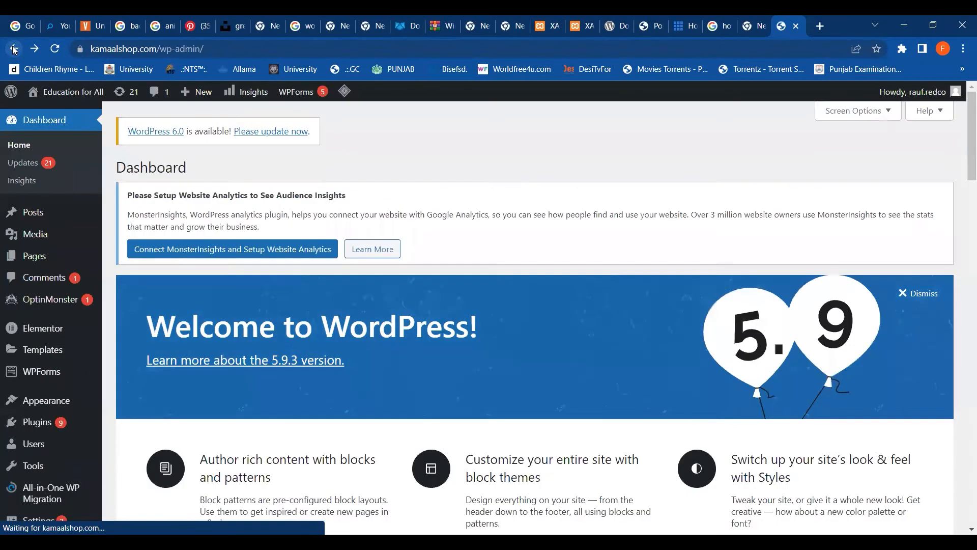
pyautogui.moveTo(36, 256)
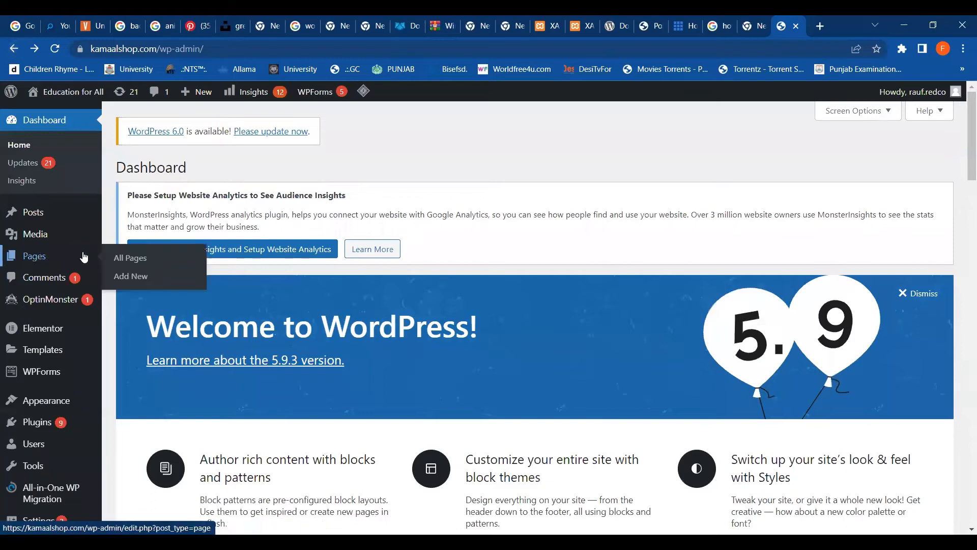
pyautogui.click(125, 277)
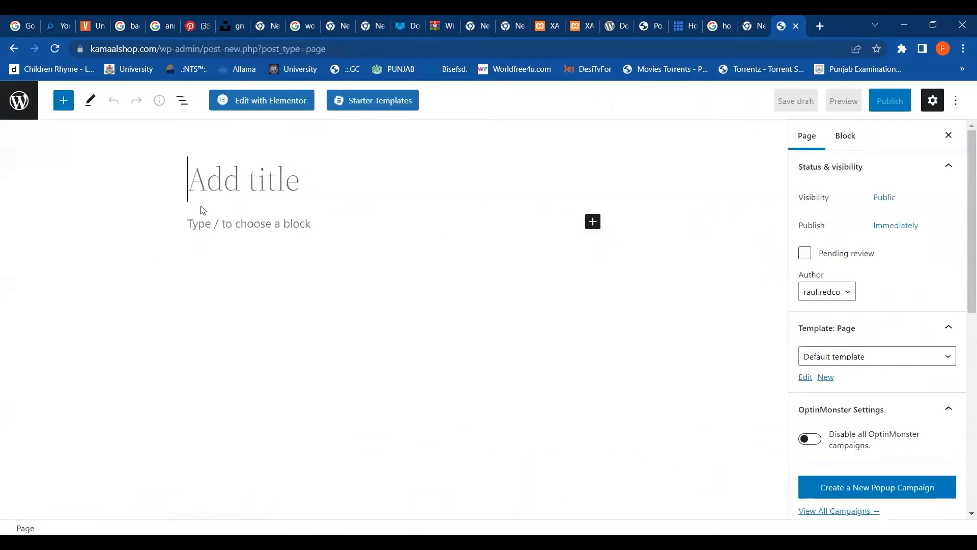
pyautogui.write('C')
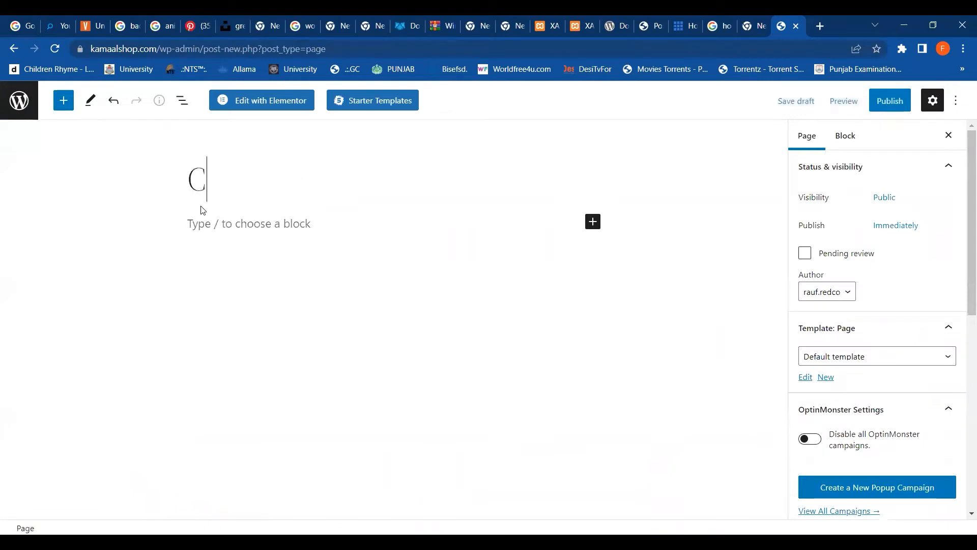
pyautogui.write('ontac')
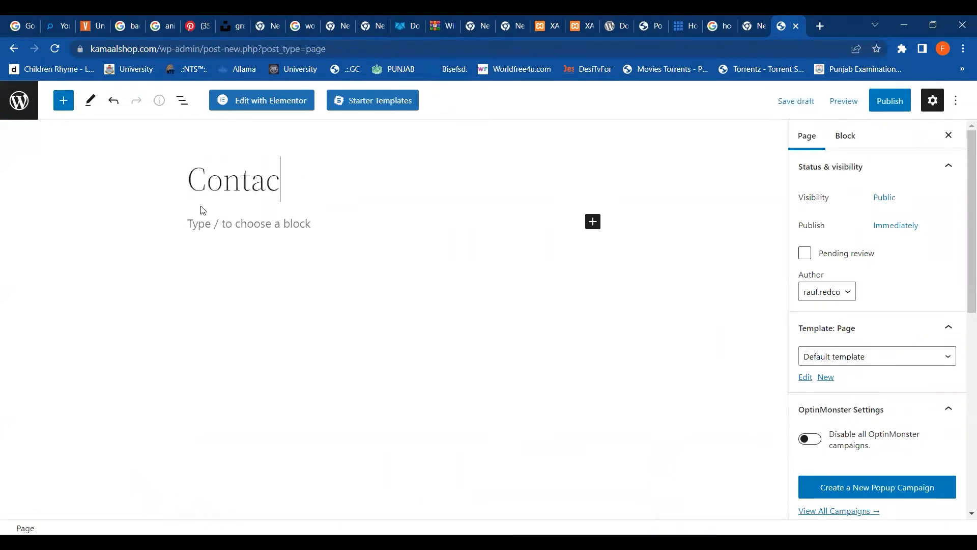
pyautogui.write('t Us')
pyautogui.click(880, 104)
pyautogui.click(881, 105)
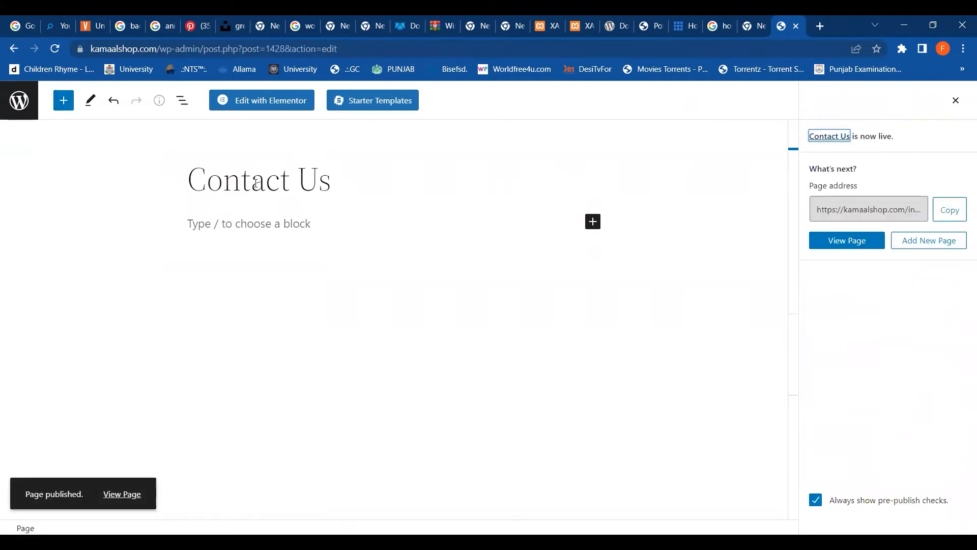
# Step: Go back to the dashboard, then create and publish a new page titled "Courses"
pyautogui.click(15, 49)
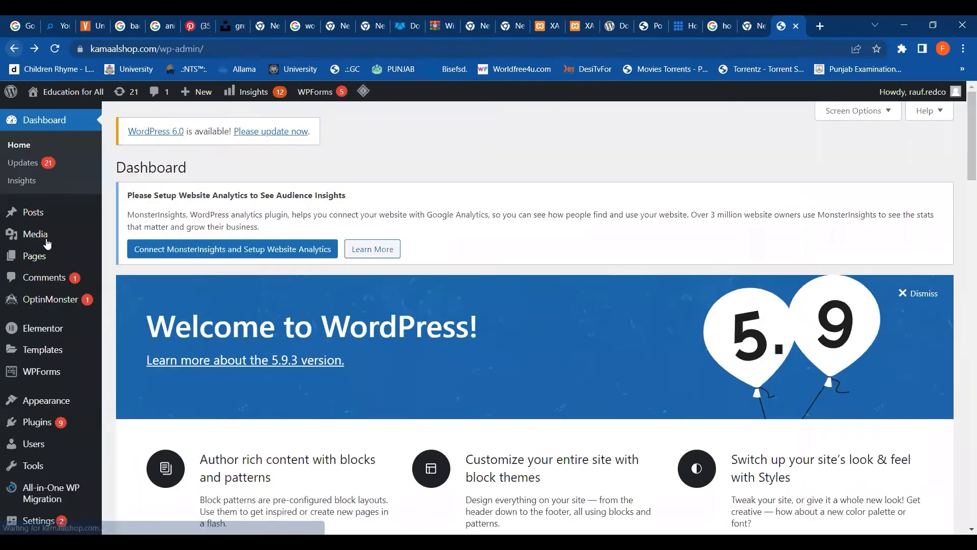
pyautogui.moveTo(44, 255)
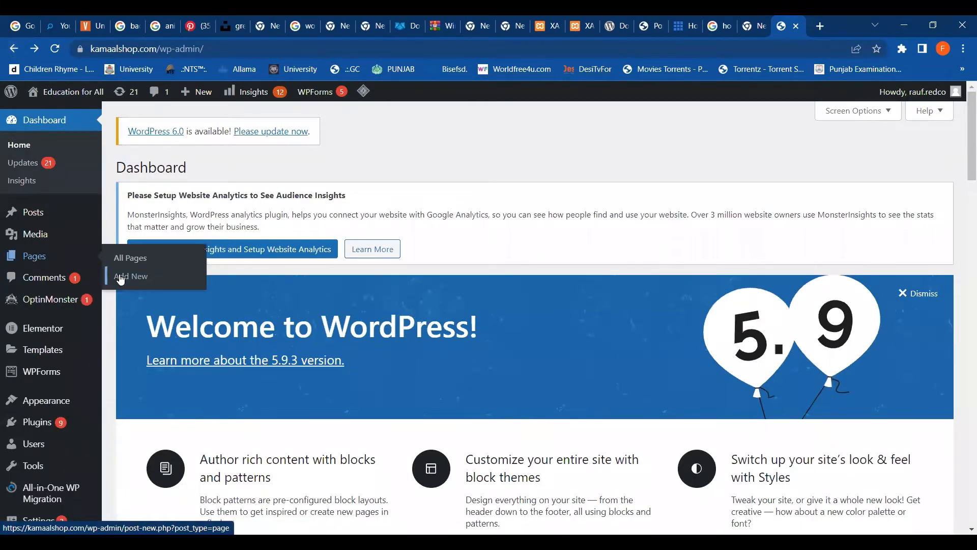
pyautogui.click(121, 279)
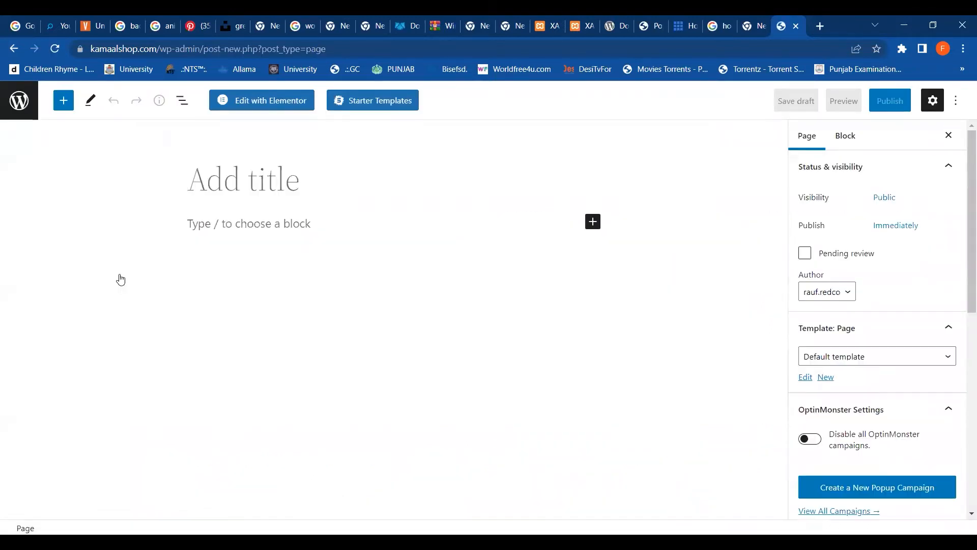
pyautogui.write('Courrse')
pyautogui.press('BackSpace')
pyautogui.press('BackSpace')
pyautogui.press('BackSpace')
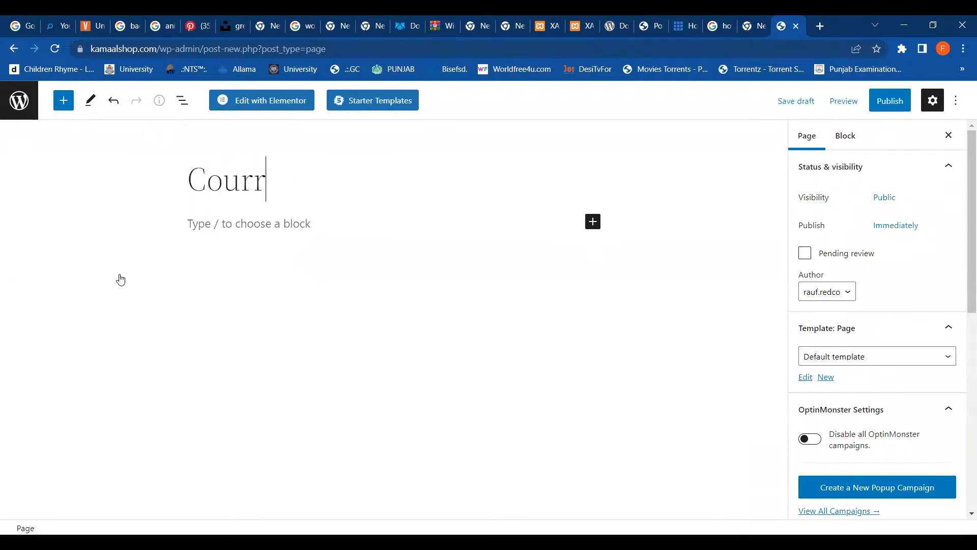
pyautogui.write('ses')
pyautogui.click(889, 102)
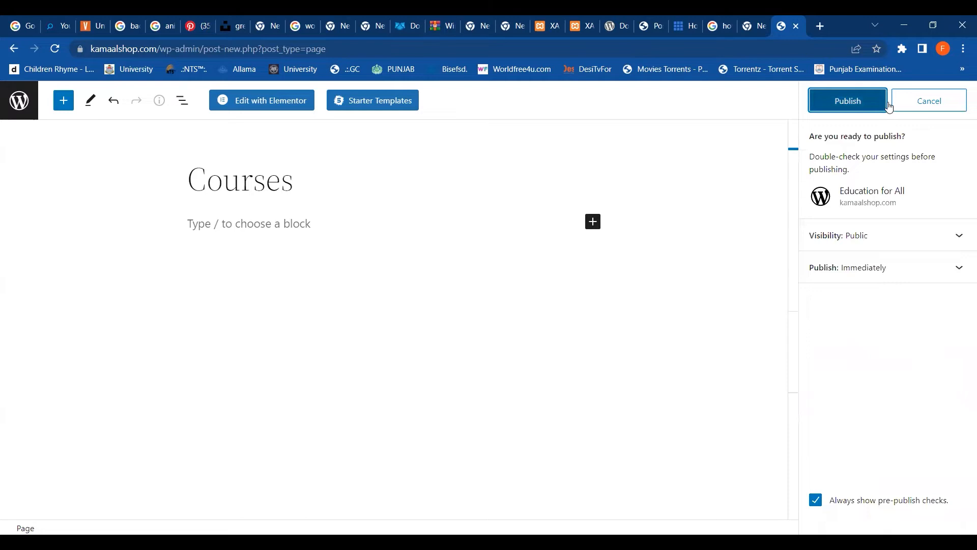
pyautogui.click(886, 105)
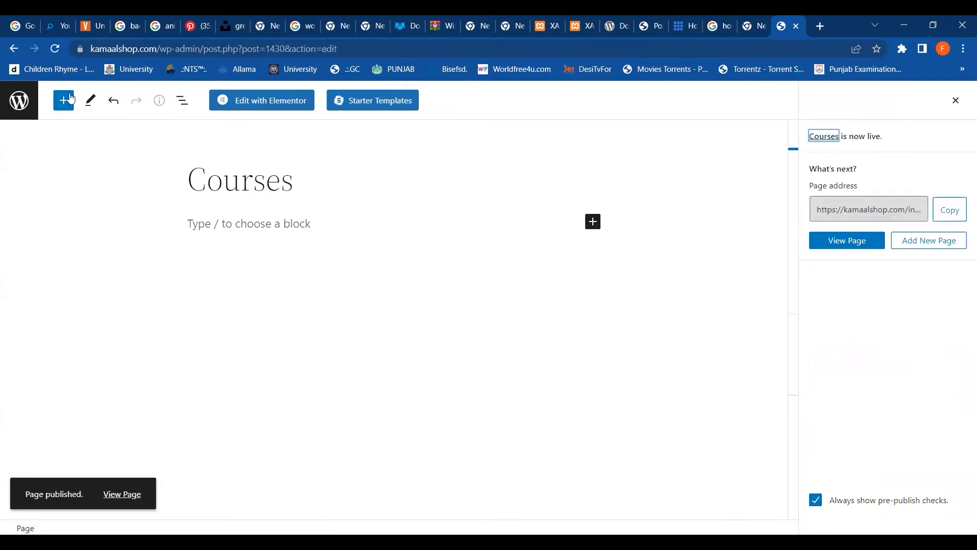
# Step: From the dashboard, add another new page titled "What We Do" and publish it
pyautogui.click(13, 47)
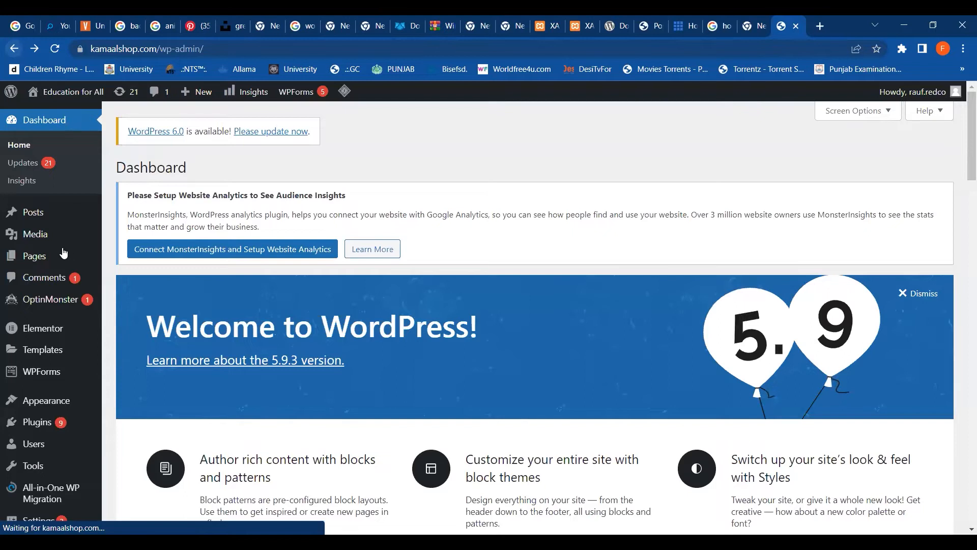
pyautogui.moveTo(63, 253)
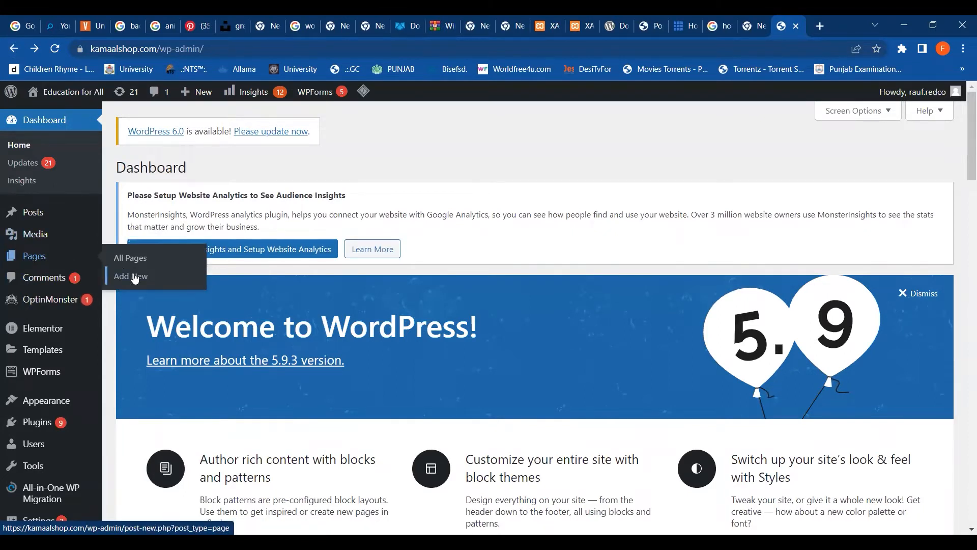
pyautogui.click(135, 277)
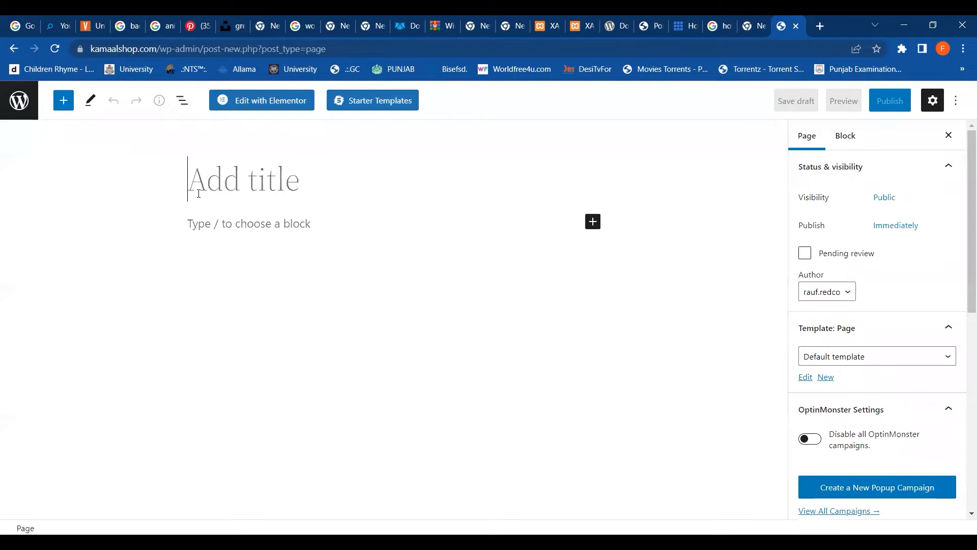
pyautogui.write('What We Do')
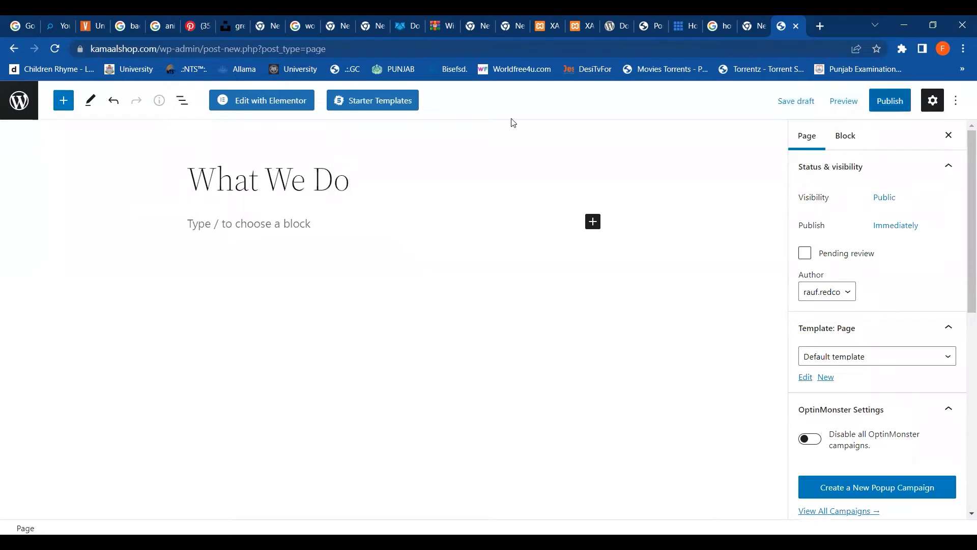
pyautogui.click(890, 101)
pyautogui.click(847, 104)
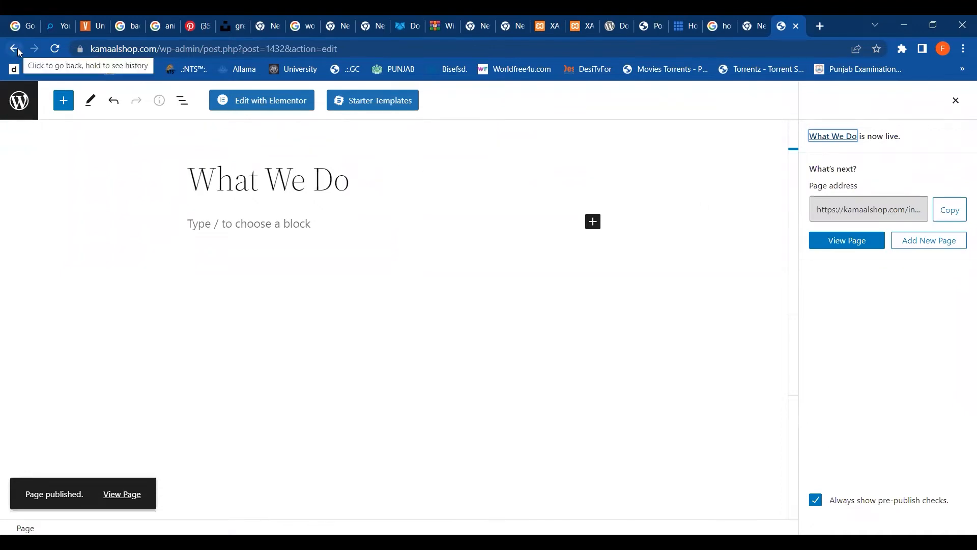
# Step: Visit the live site from the dashboard and view the Home, Sample Page, What We Do and Contact Us pages through its navigation
pyautogui.click(60, 49)
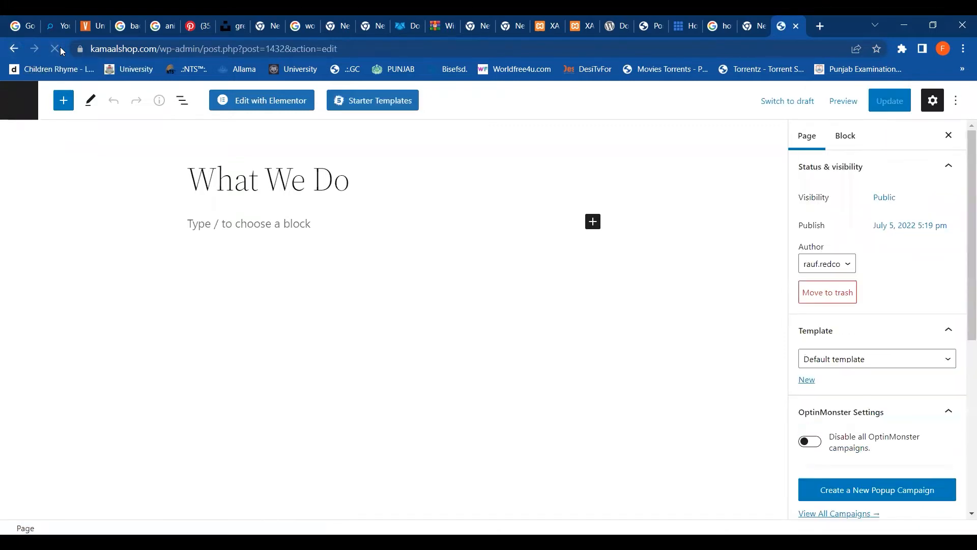
pyautogui.click(14, 48)
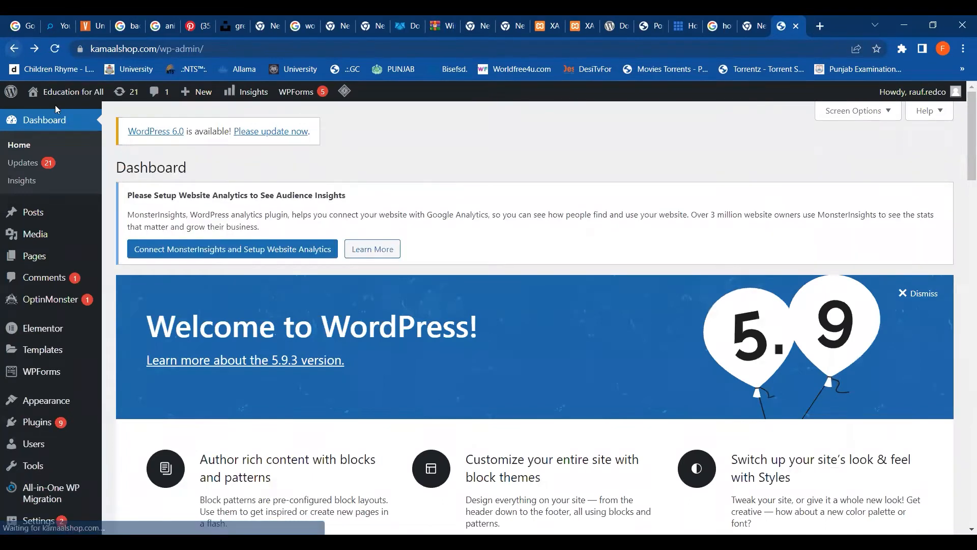
pyautogui.moveTo(60, 96)
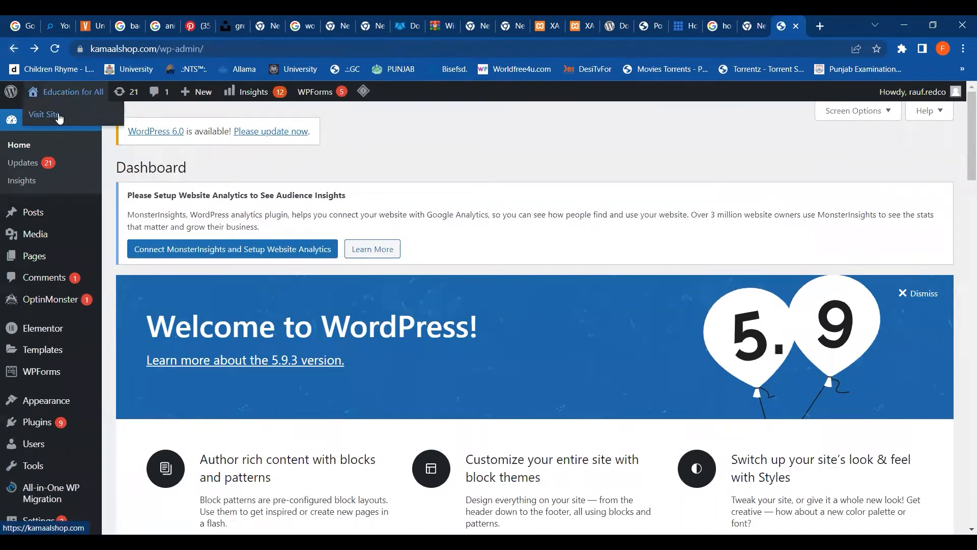
pyautogui.click(60, 117)
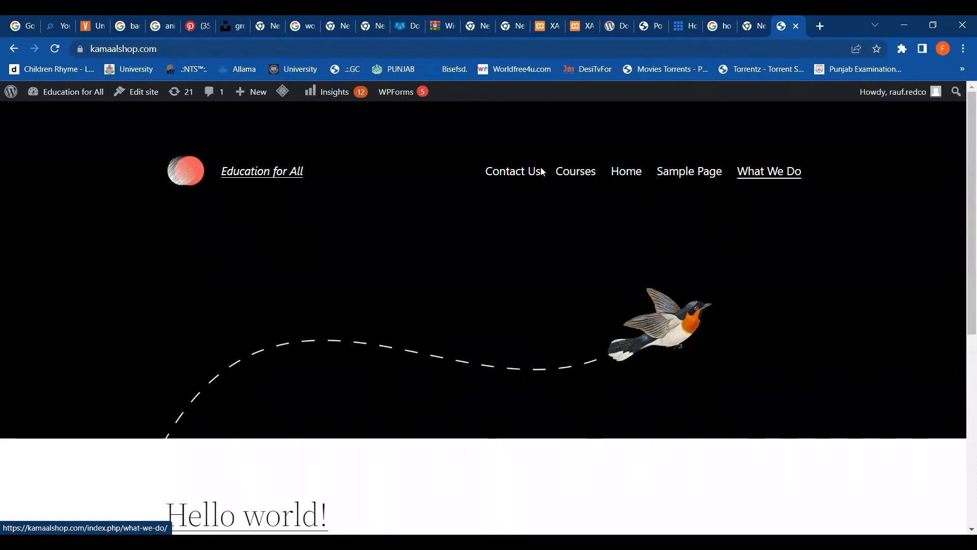
pyautogui.click(625, 177)
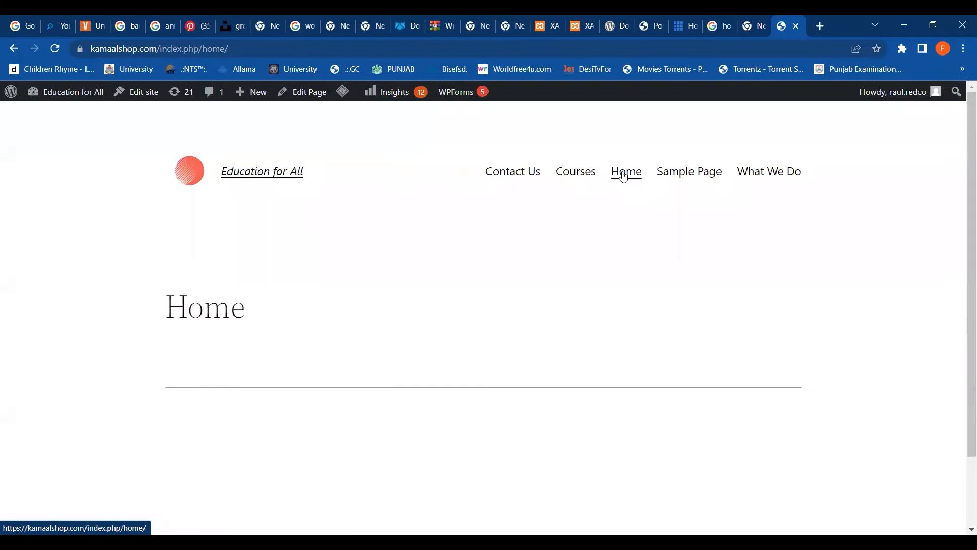
pyautogui.click(689, 173)
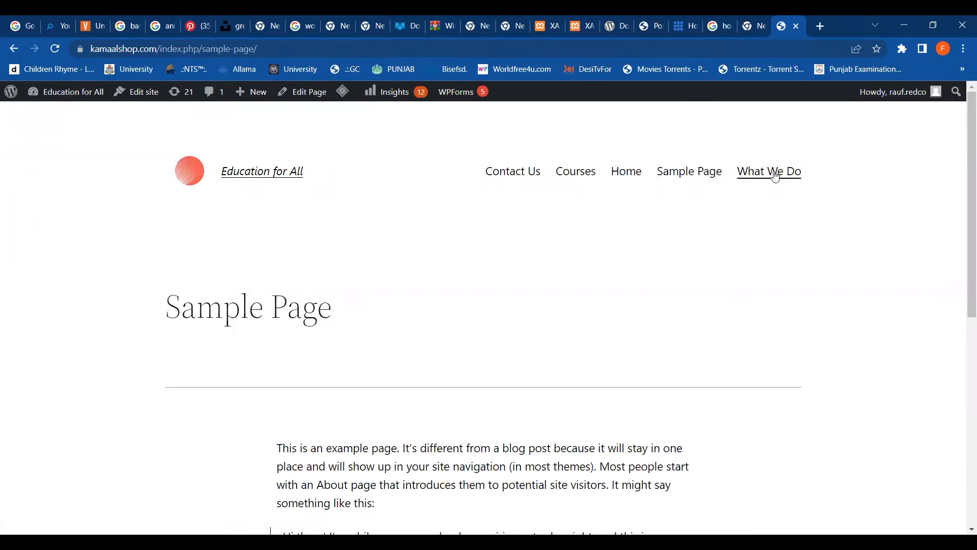
pyautogui.click(775, 176)
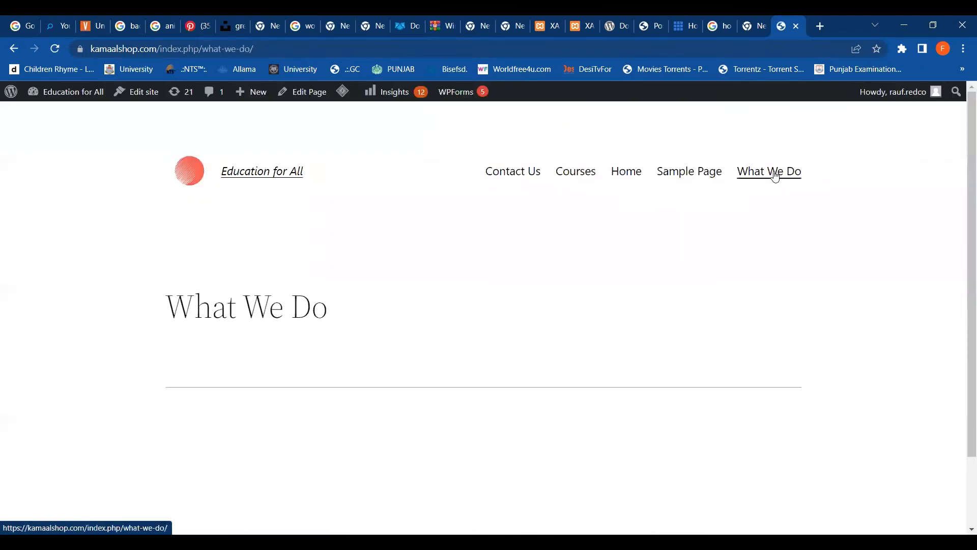
pyautogui.click(533, 173)
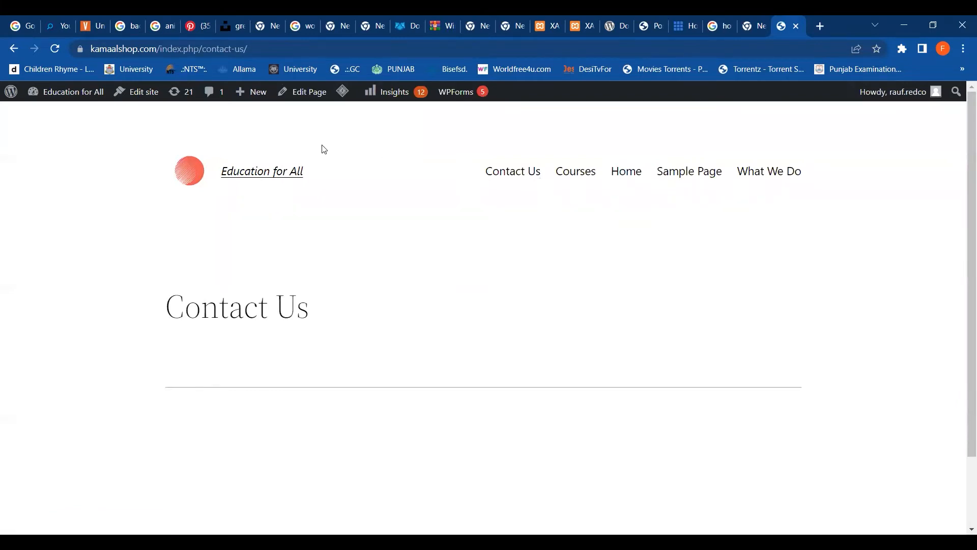
# Step: Return to the dashboard, then open and reload the installed themes page under Appearance
pyautogui.moveTo(85, 96)
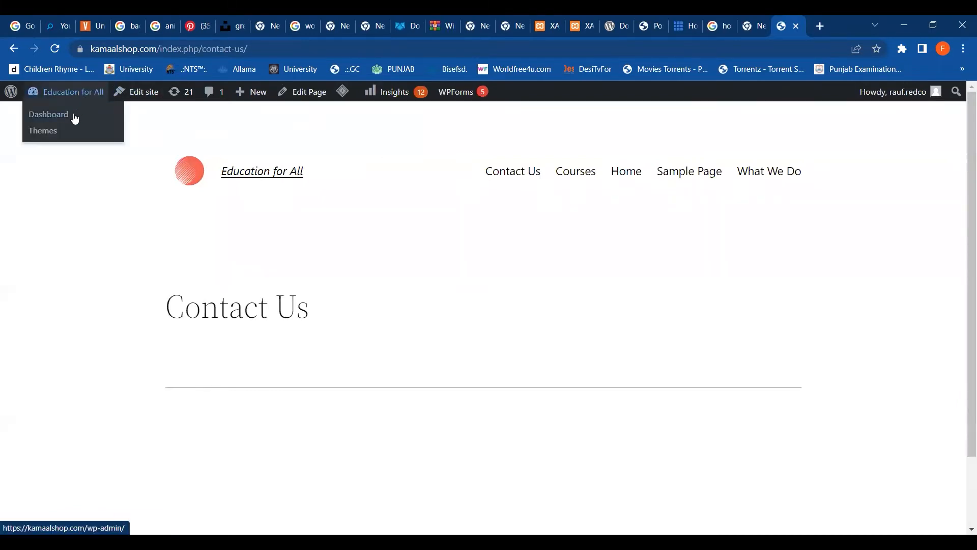
pyautogui.click(75, 115)
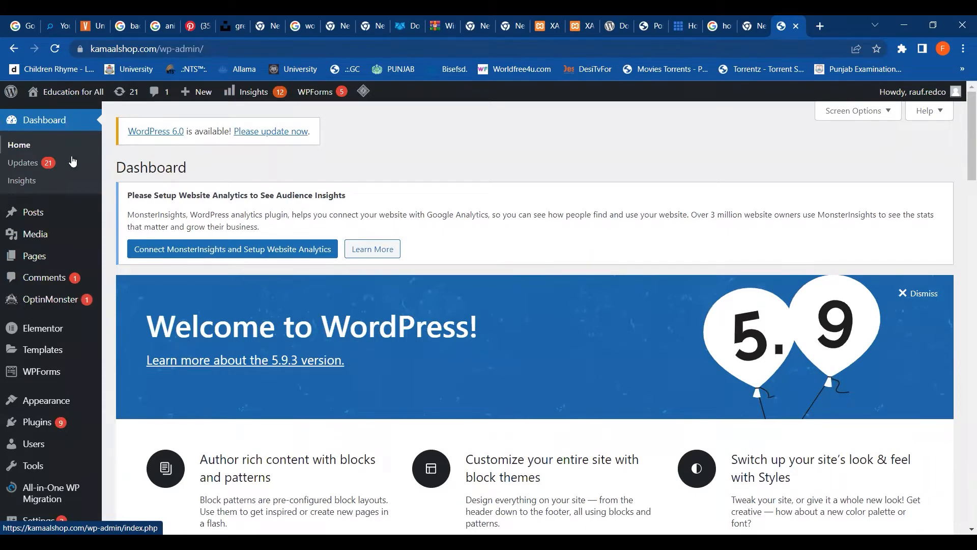
pyautogui.moveTo(49, 255)
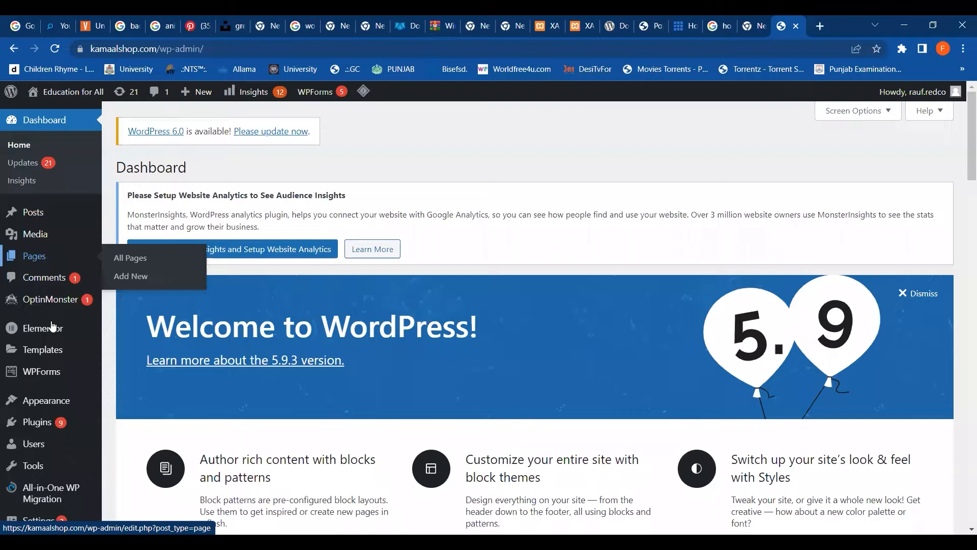
pyautogui.moveTo(60, 349)
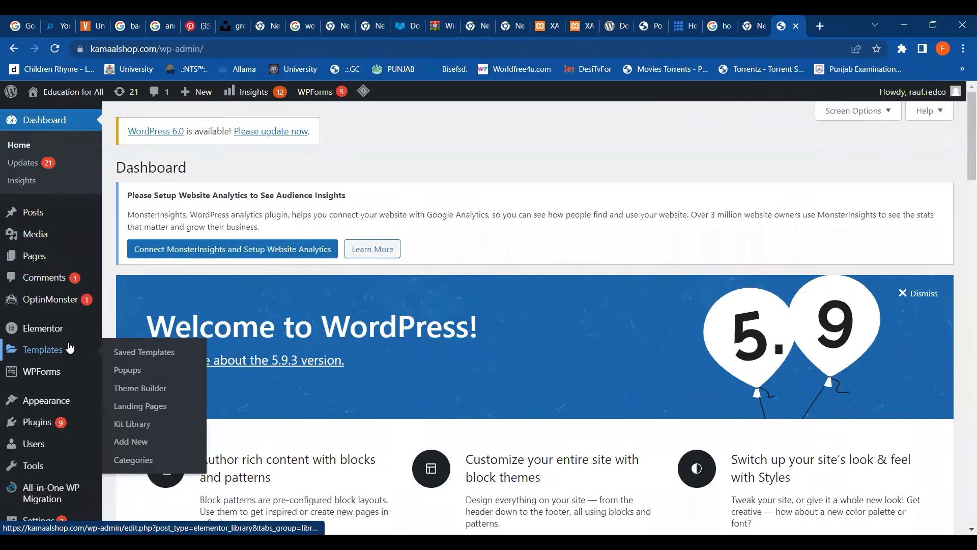
pyautogui.moveTo(68, 405)
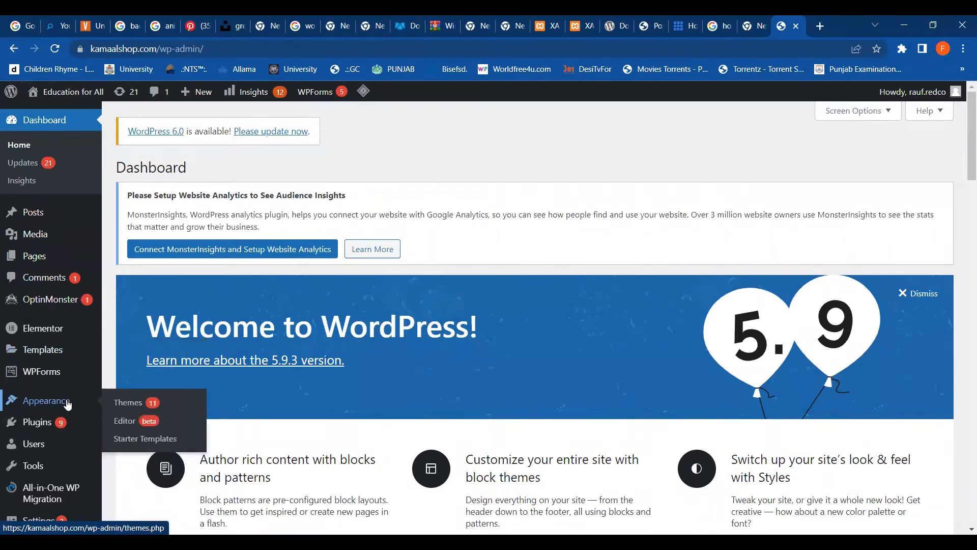
pyautogui.click(67, 405)
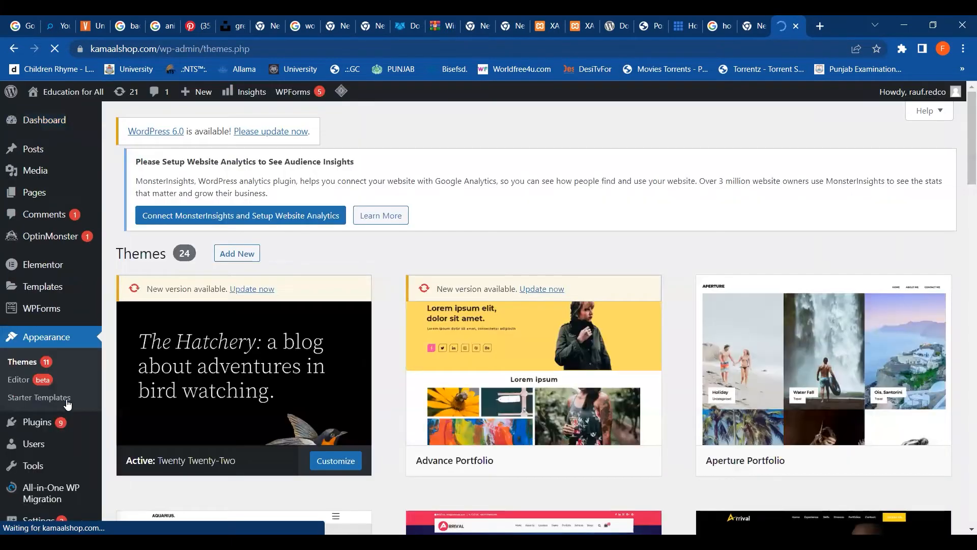
pyautogui.scroll(-2, 68, 404)
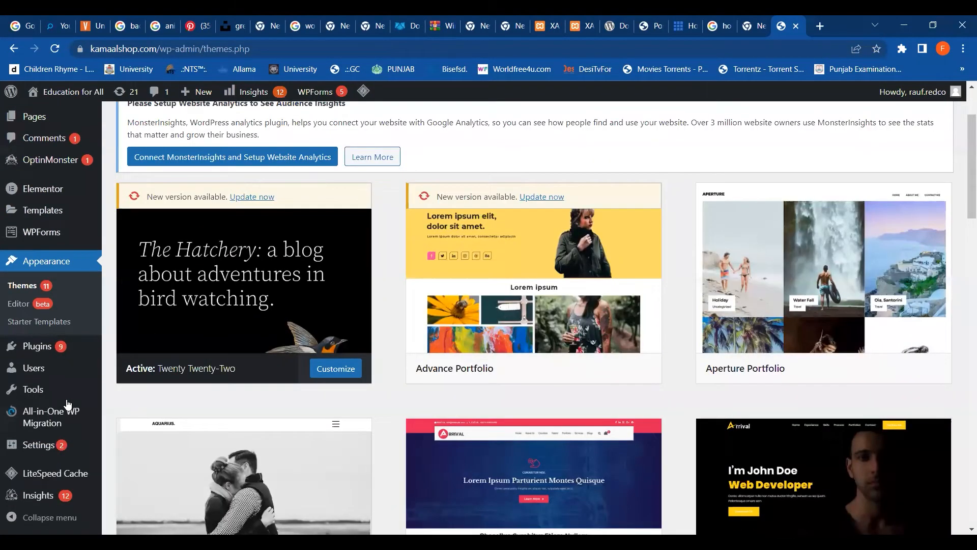
pyautogui.click(41, 286)
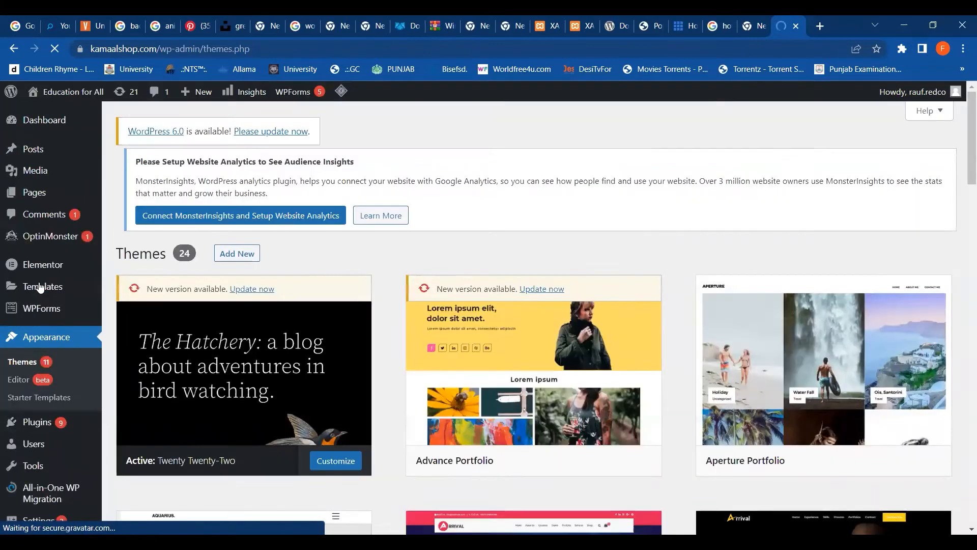
pyautogui.moveTo(84, 285)
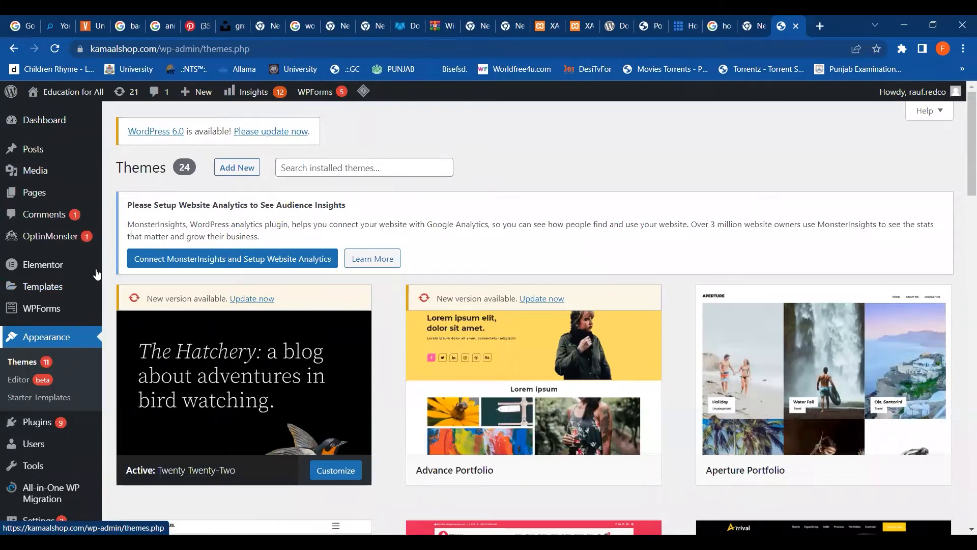
# Step: Activate the Advance Portfolio theme and reload the installed themes page
pyautogui.moveTo(495, 335)
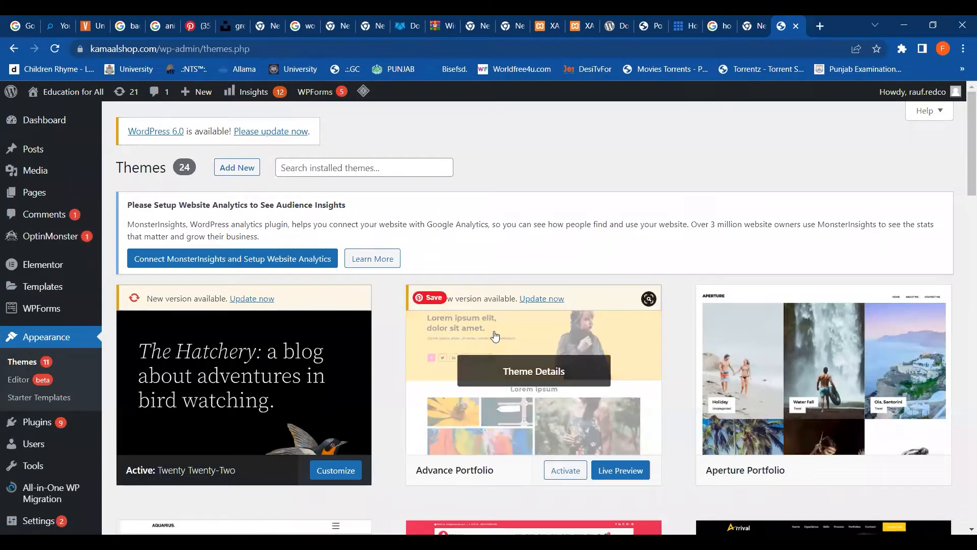
pyautogui.click(568, 473)
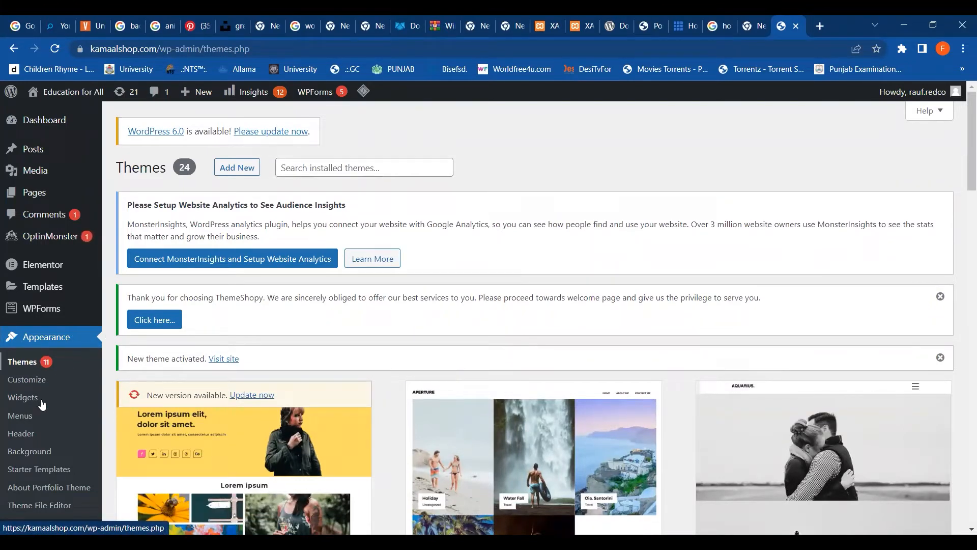
pyautogui.click(56, 49)
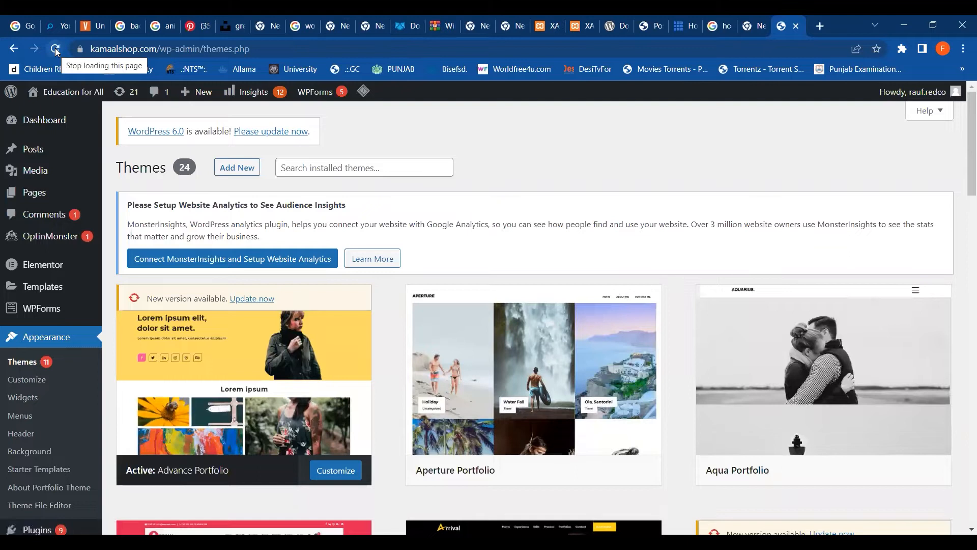
# Step: Visit the live site from the themes page and look through the front page in the newly activated theme
pyautogui.moveTo(53, 92)
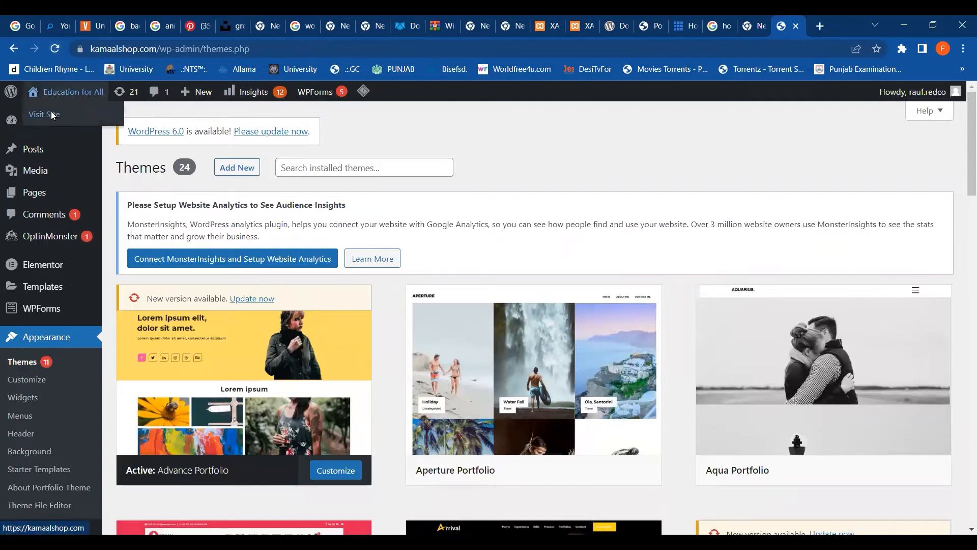
pyautogui.click(51, 113)
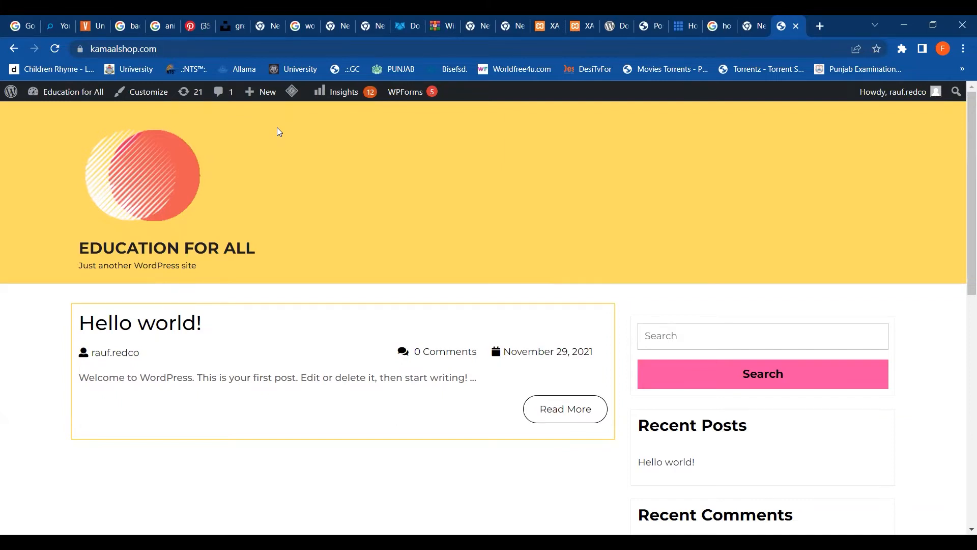
pyautogui.scroll(-10, 277, 128)
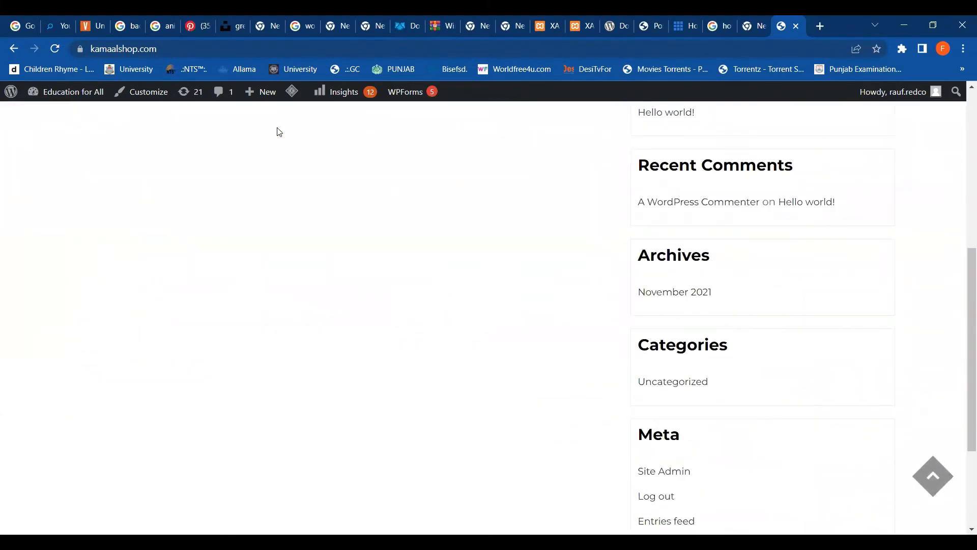
pyautogui.scroll(10, 279, 131)
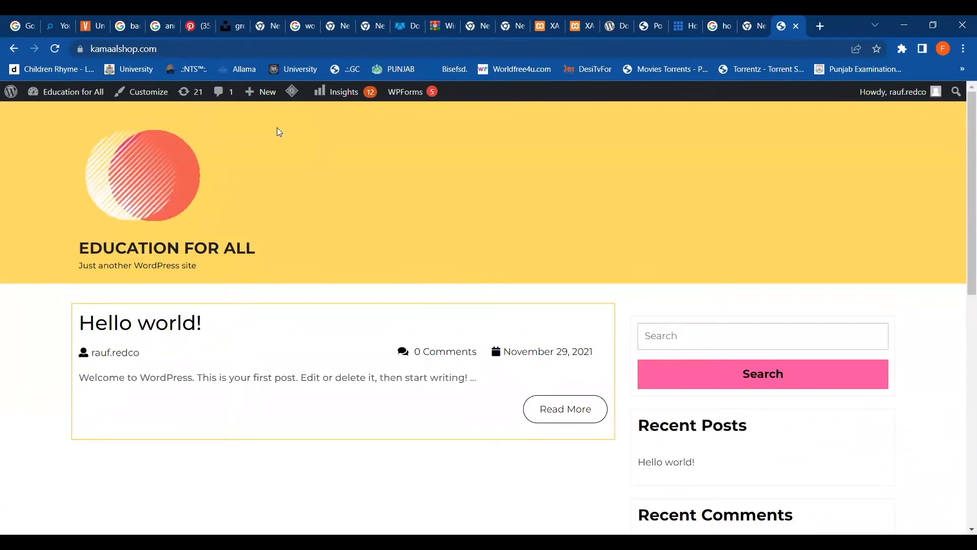
# Step: Return to the dashboard and open the Menus page under Appearance to review the items in Top Menu
pyautogui.moveTo(70, 92)
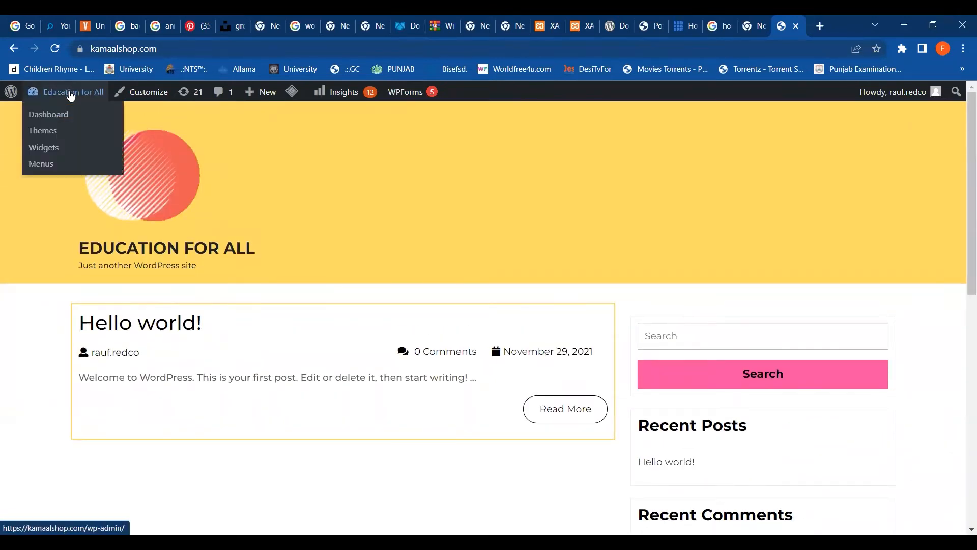
pyautogui.click(64, 117)
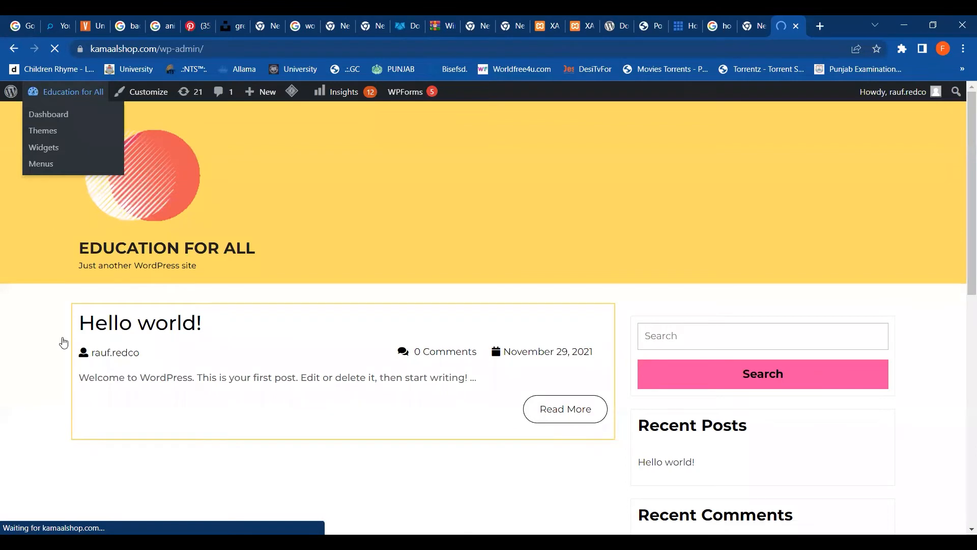
pyautogui.moveTo(61, 403)
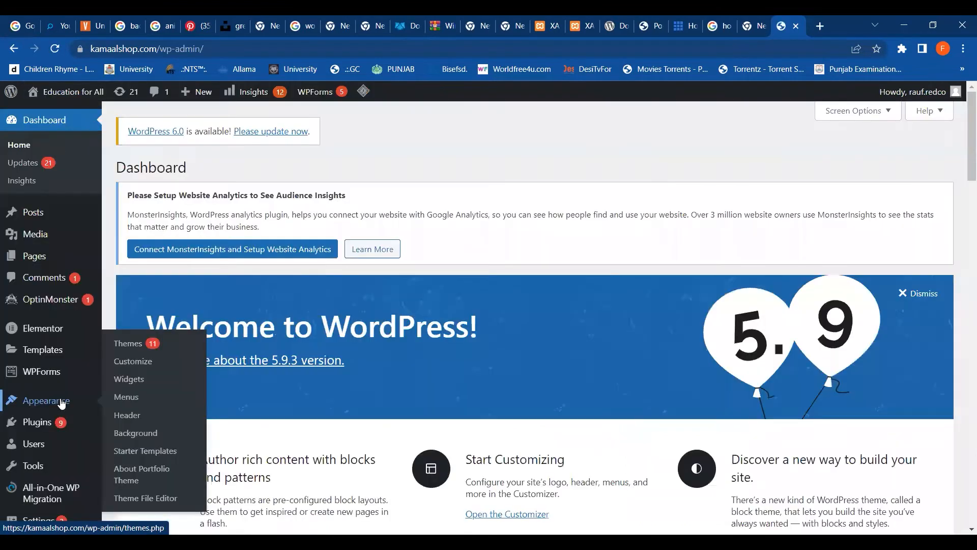
pyautogui.click(126, 400)
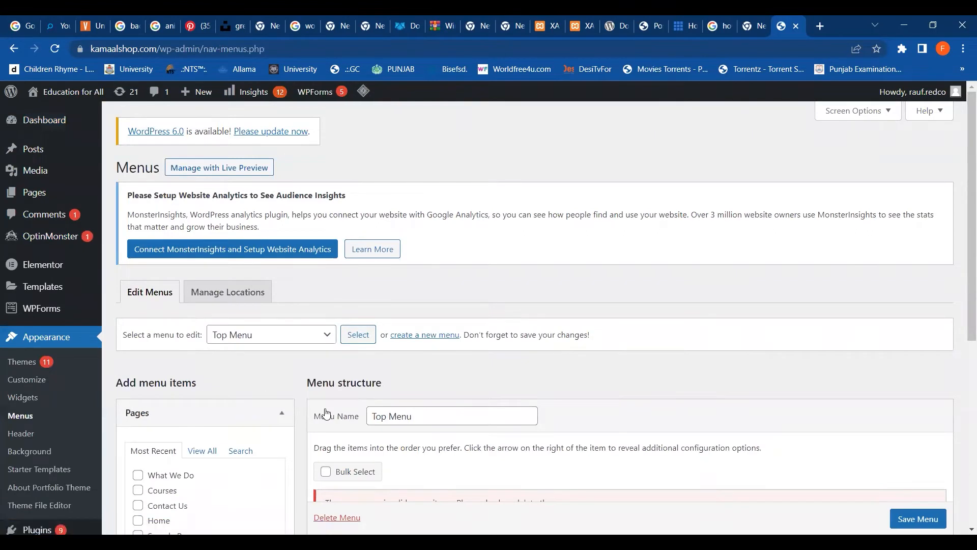
pyautogui.scroll(-5, 326, 413)
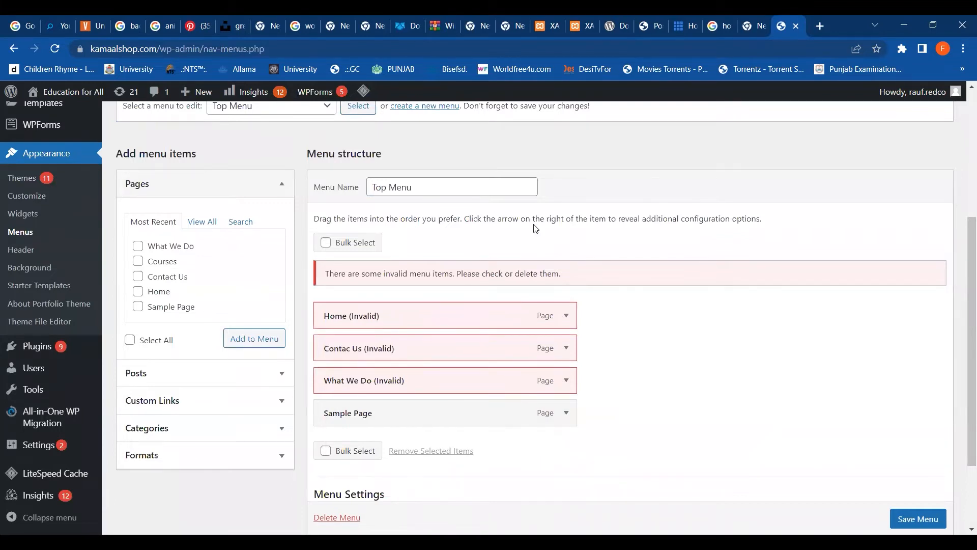
pyautogui.scroll(2, 535, 228)
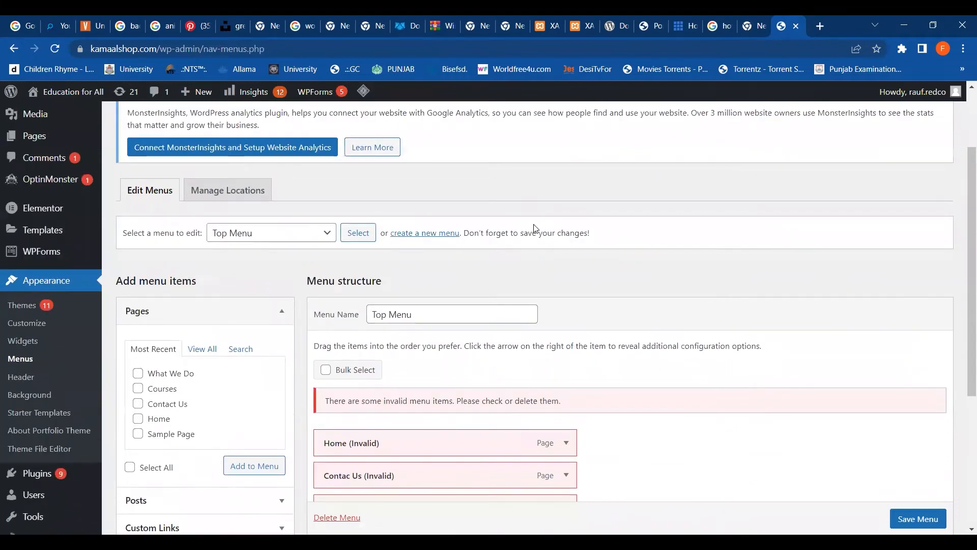
# Step: View the live site again, then go back through the dashboard to the Menus page under Appearance
pyautogui.moveTo(76, 92)
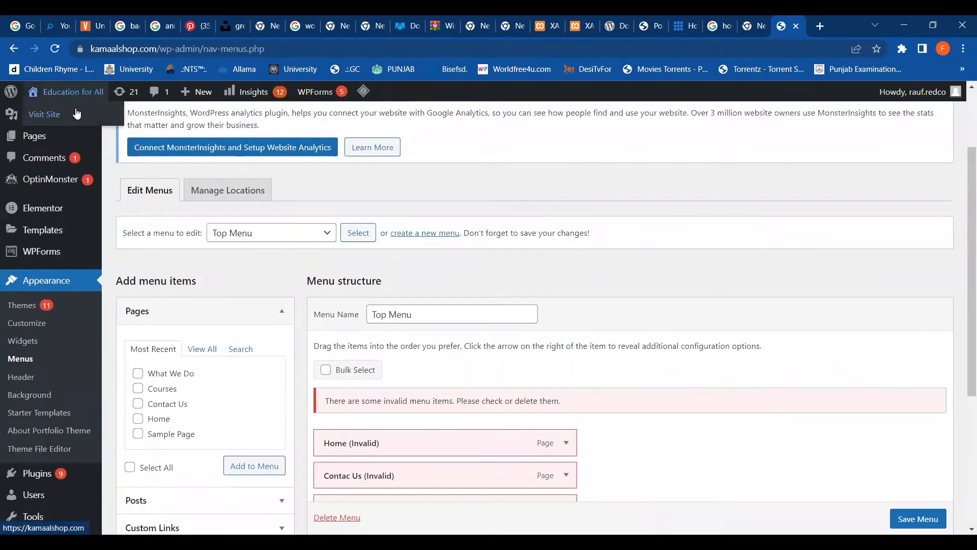
pyautogui.click(77, 113)
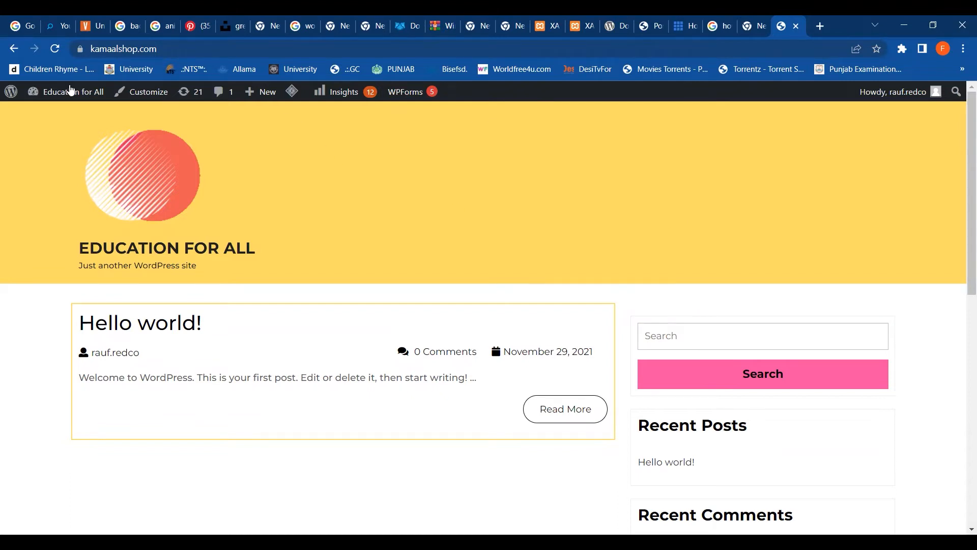
pyautogui.moveTo(71, 90)
pyautogui.click(64, 118)
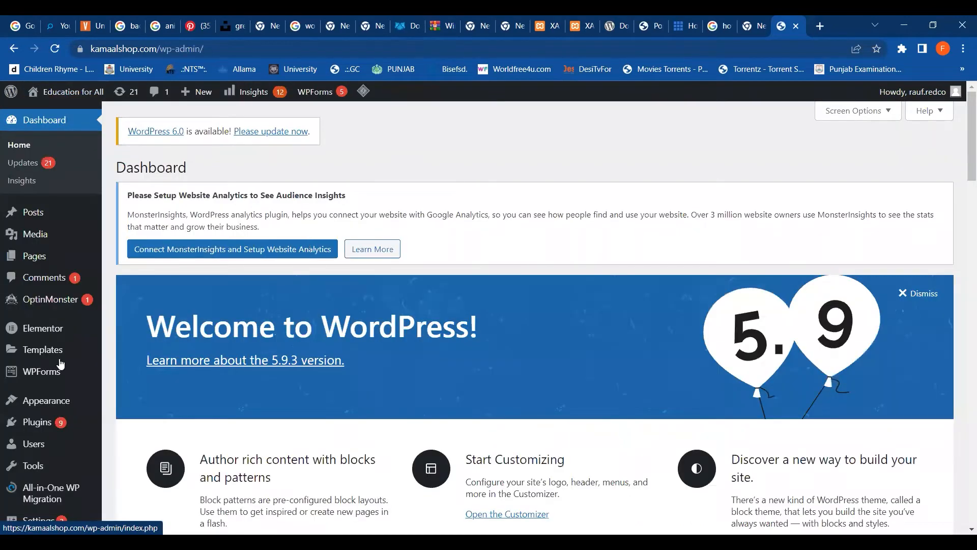
pyautogui.moveTo(96, 401)
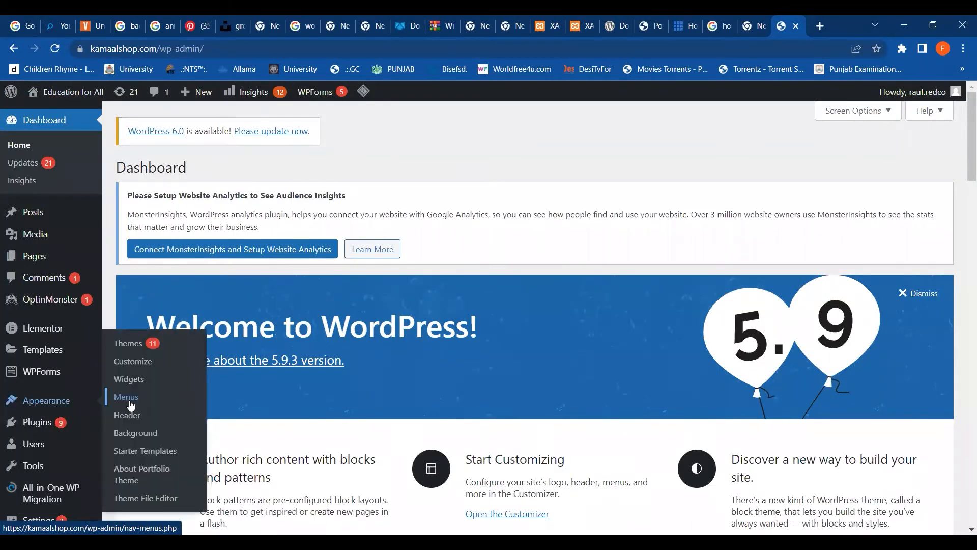
pyautogui.click(130, 403)
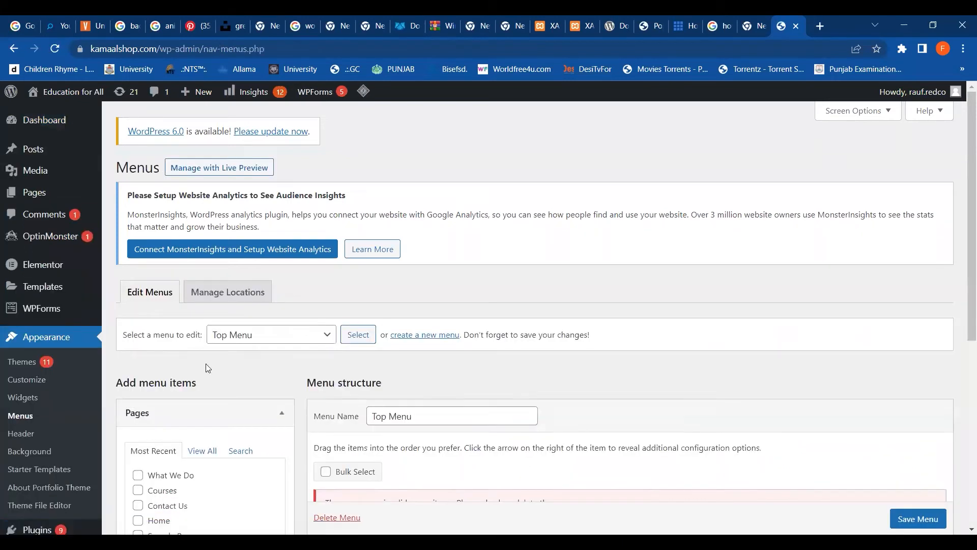
# Step: Try to create a new navigation menu named "Top Menu"
pyautogui.click(417, 335)
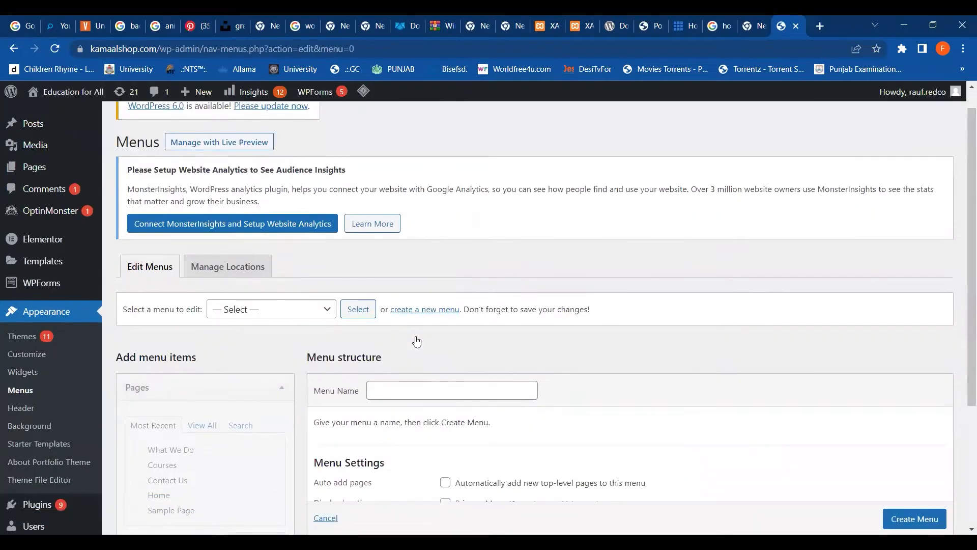
pyautogui.scroll(-3, 417, 341)
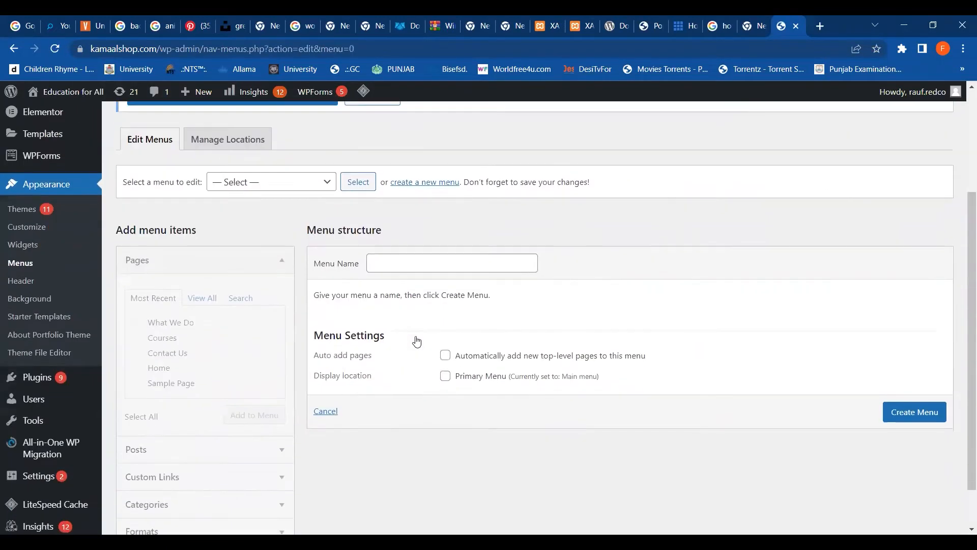
pyautogui.click(413, 262)
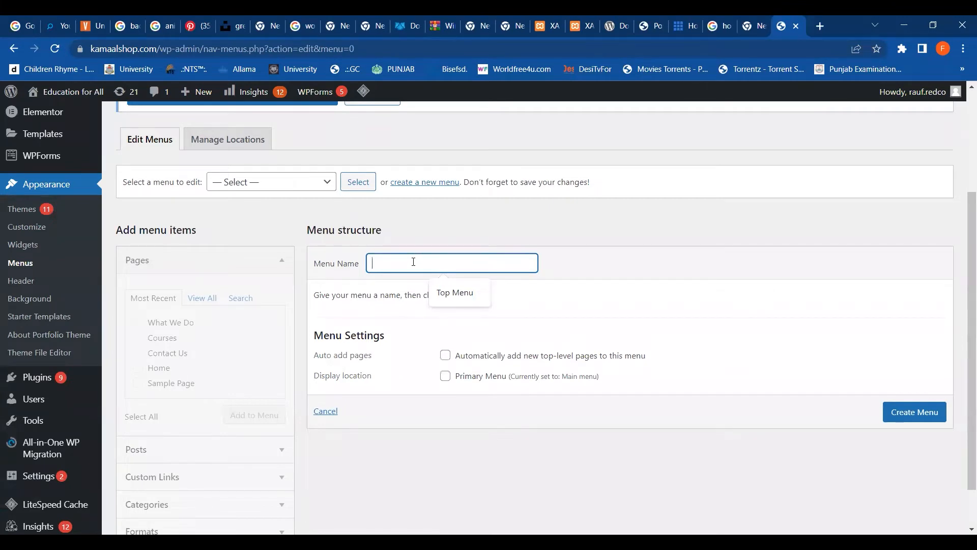
pyautogui.click(450, 294)
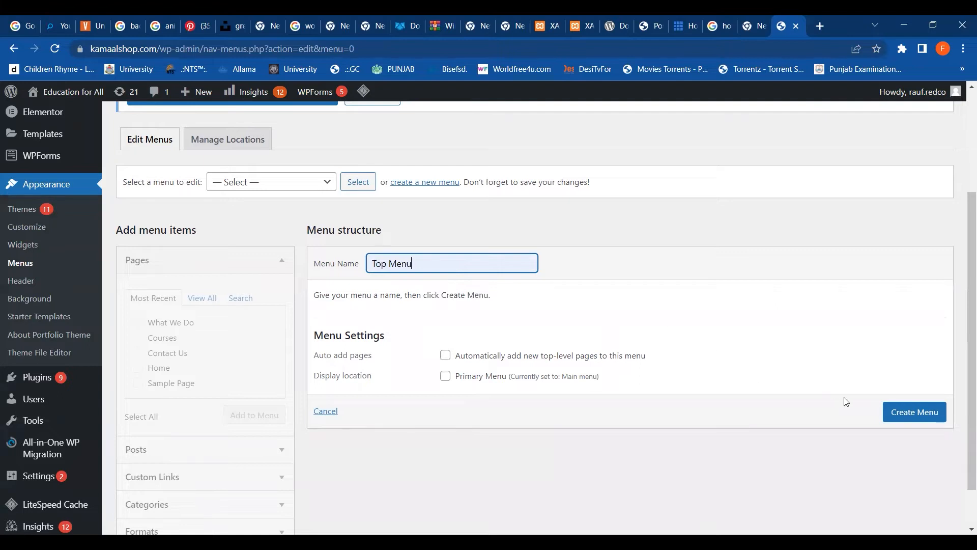
pyautogui.click(903, 418)
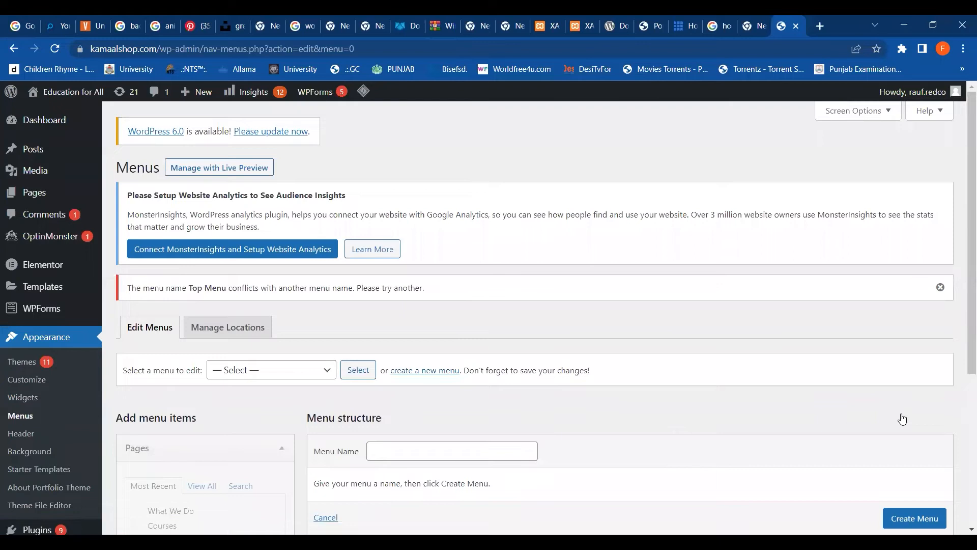
# Step: Select the existing Top Menu as the menu to edit and load it
pyautogui.scroll(-1, 902, 418)
pyautogui.scroll(-2, 902, 419)
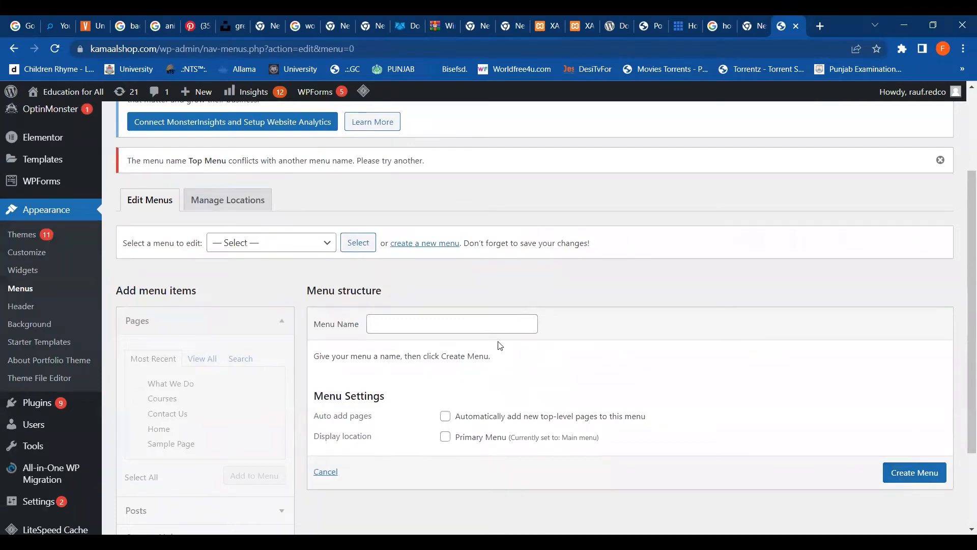
pyautogui.click(316, 245)
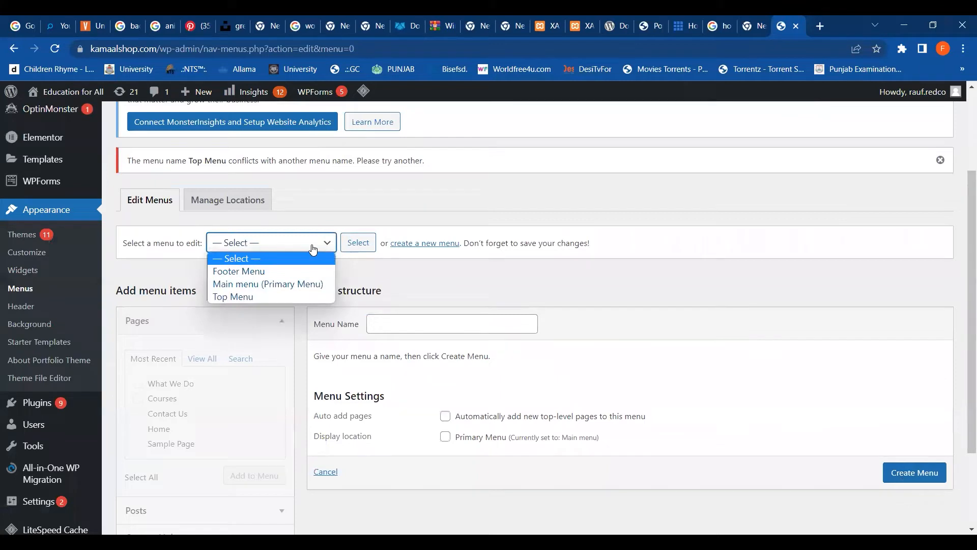
pyautogui.click(283, 297)
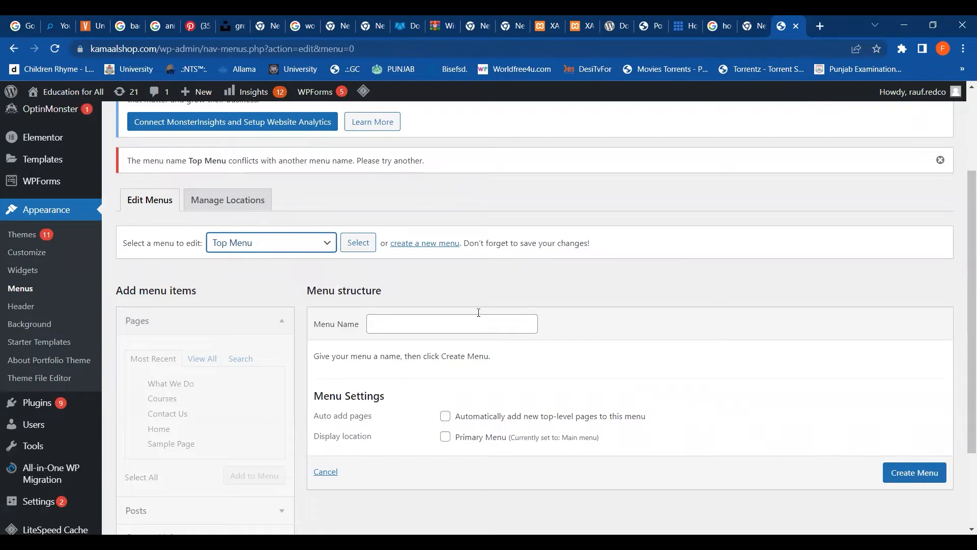
pyautogui.click(358, 244)
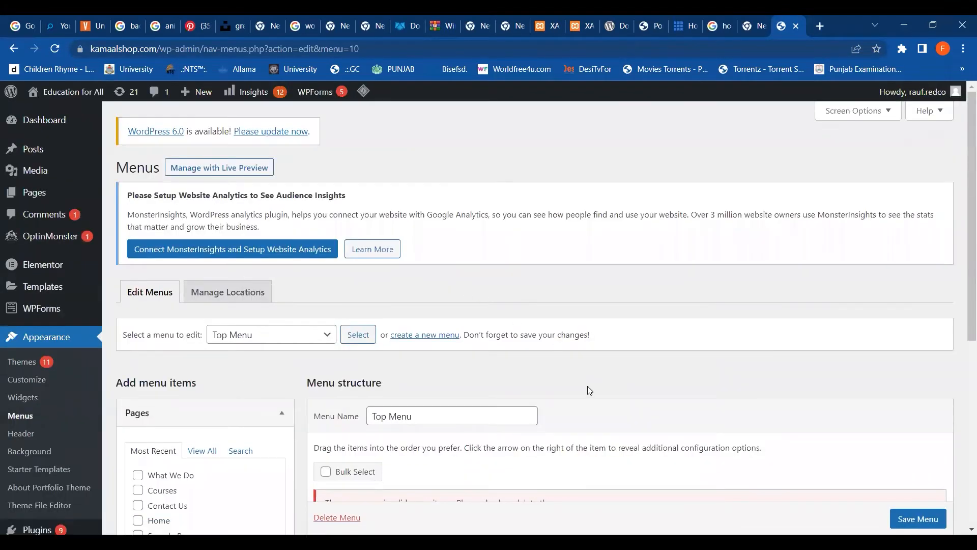
# Step: Add the Home, Contact Us, What We Do and Courses pages to Top Menu, in that order
pyautogui.scroll(-4, 589, 390)
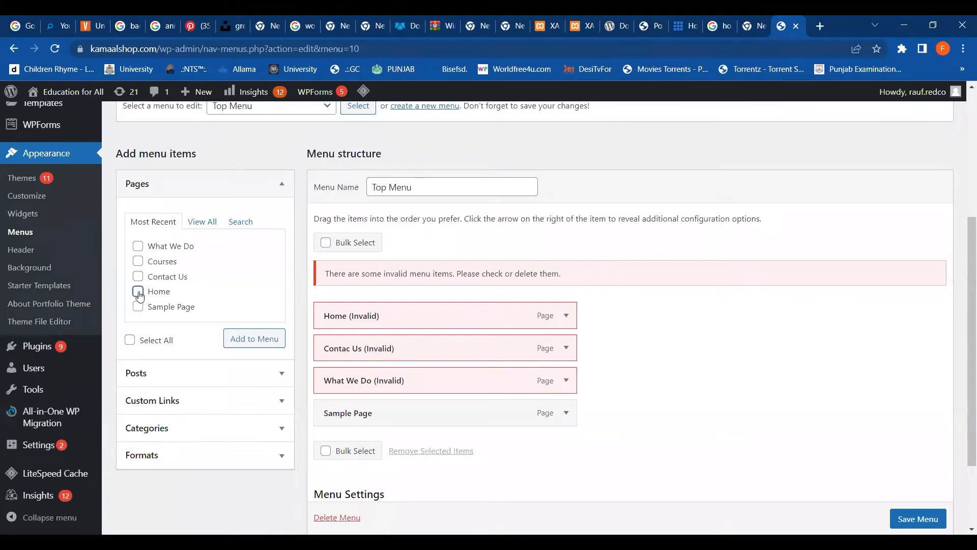
pyautogui.click(243, 340)
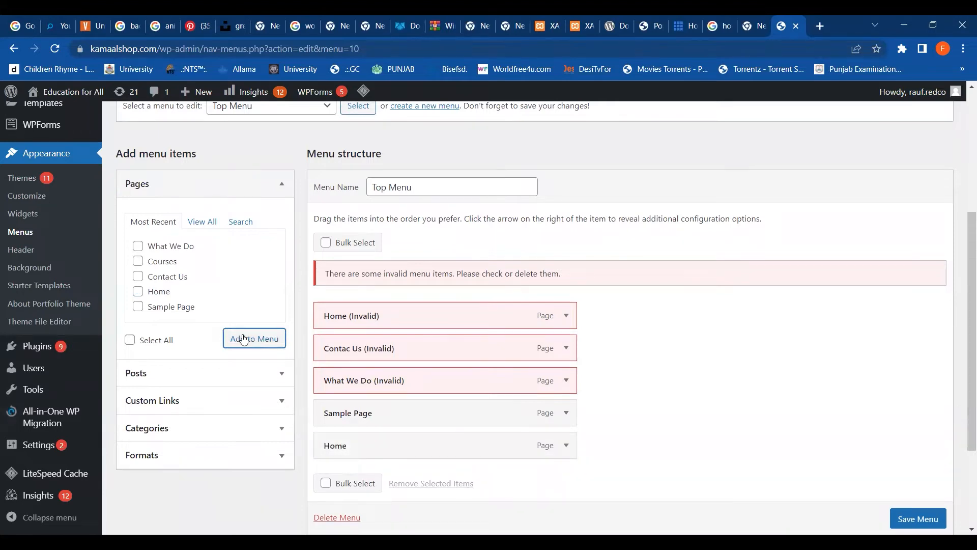
pyautogui.click(137, 278)
pyautogui.click(249, 342)
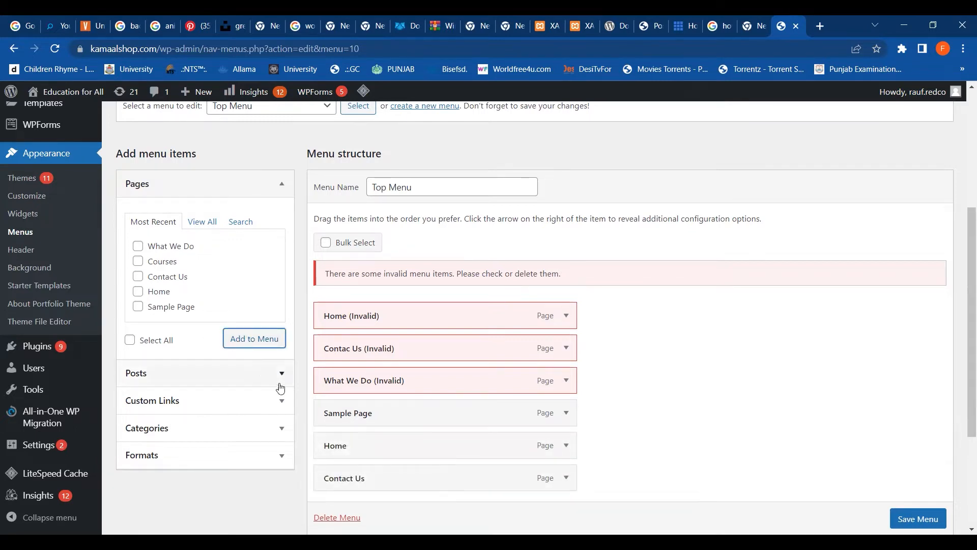
pyautogui.click(140, 247)
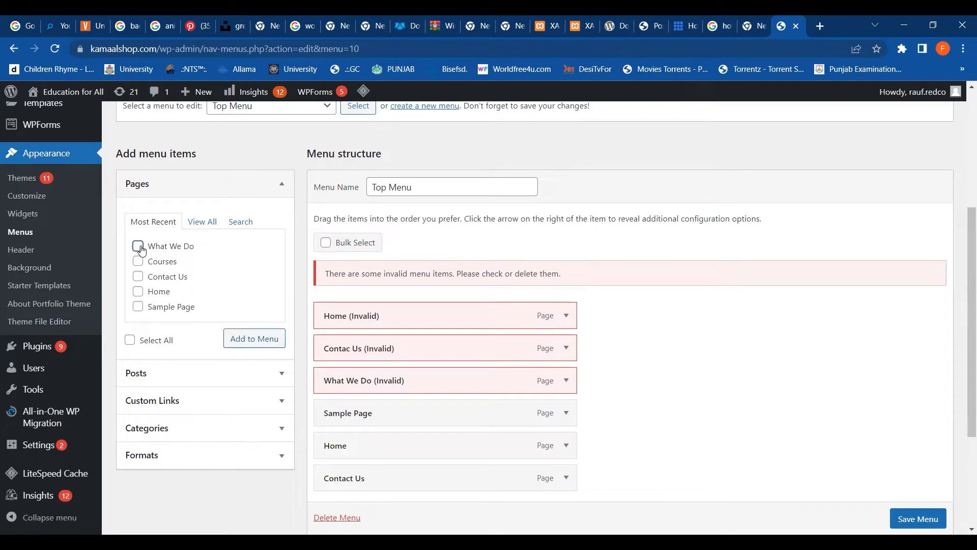
pyautogui.click(253, 339)
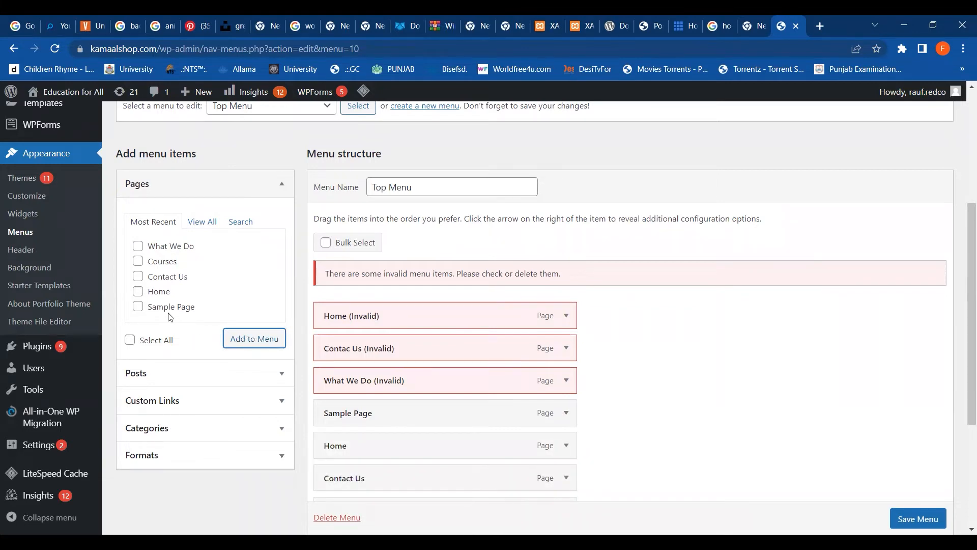
pyautogui.click(138, 262)
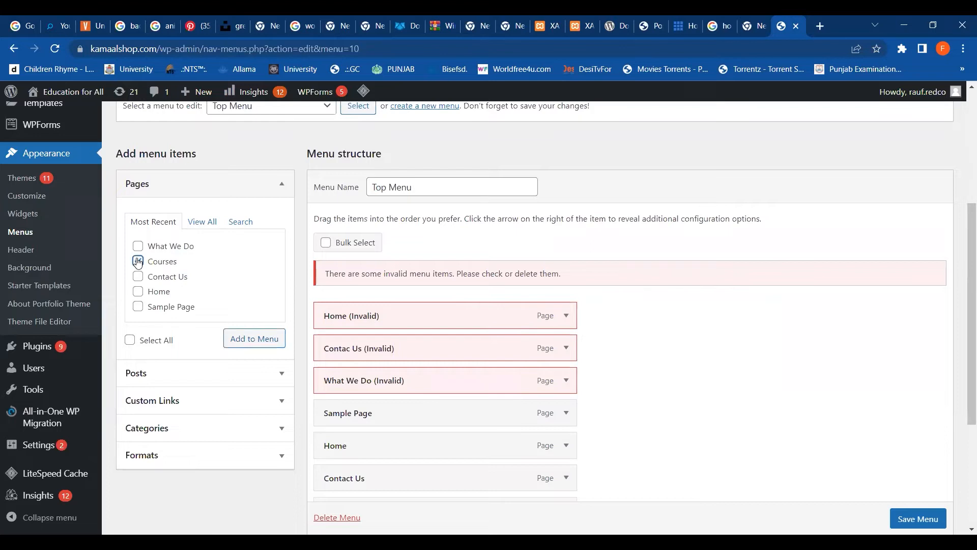
pyautogui.click(242, 337)
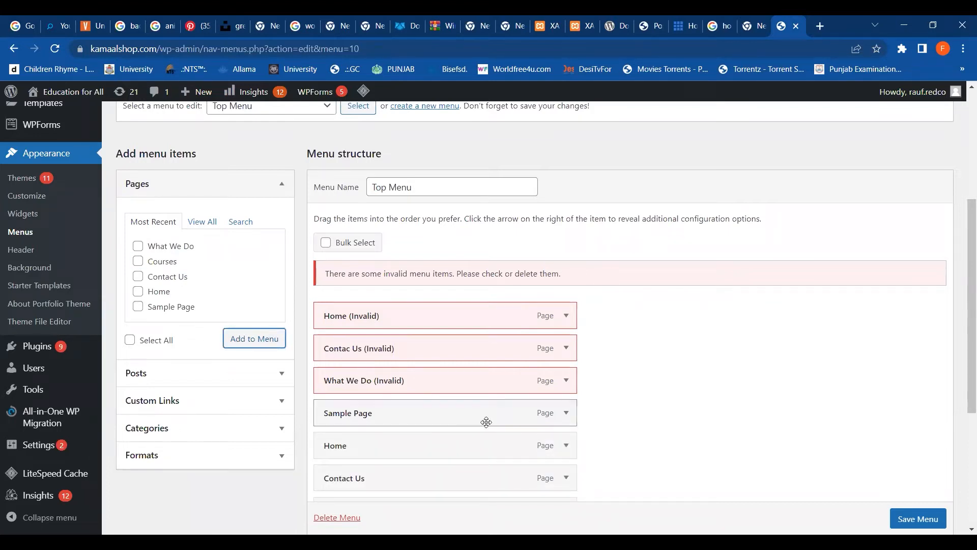
pyautogui.scroll(-3, 585, 434)
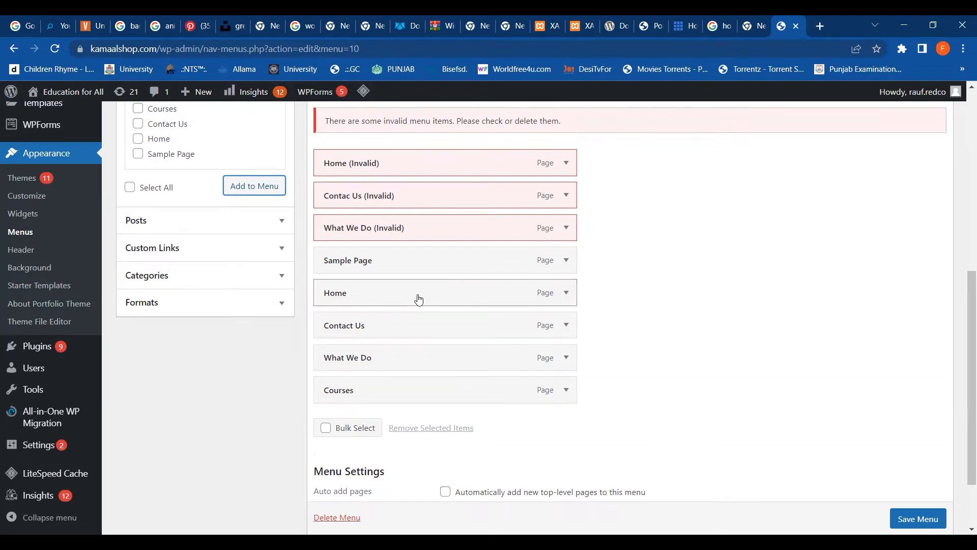
# Step: Reorder the valid items in Top Menu as Home, Courses, Contact Us, What We Do and Sample Page
pyautogui.moveTo(419, 298); pyautogui.dragTo(415, 265)
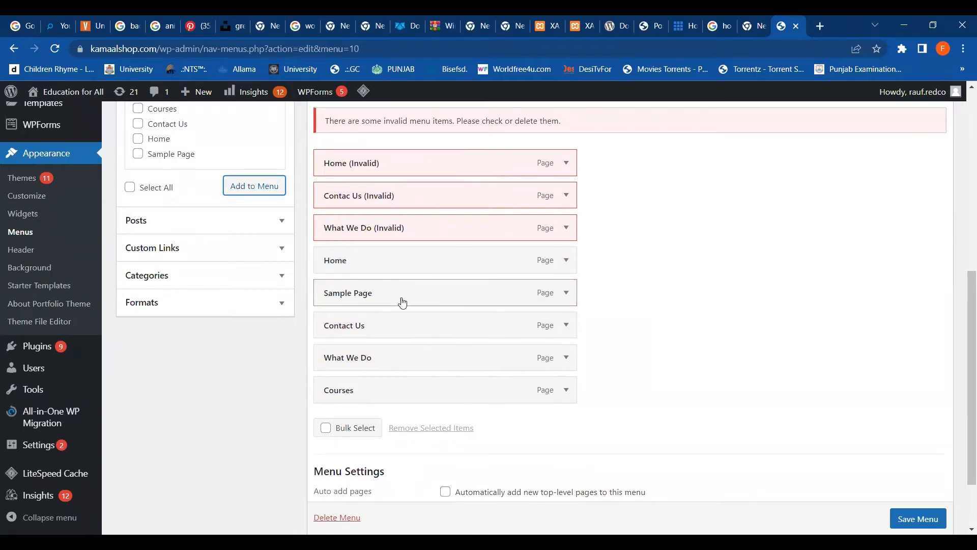
pyautogui.moveTo(351, 395); pyautogui.dragTo(331, 295)
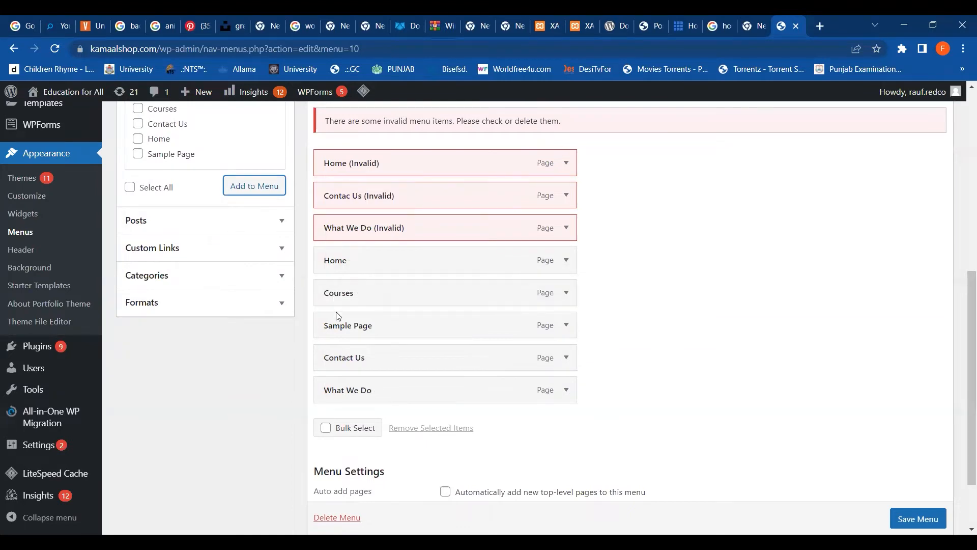
pyautogui.moveTo(341, 362); pyautogui.dragTo(338, 329)
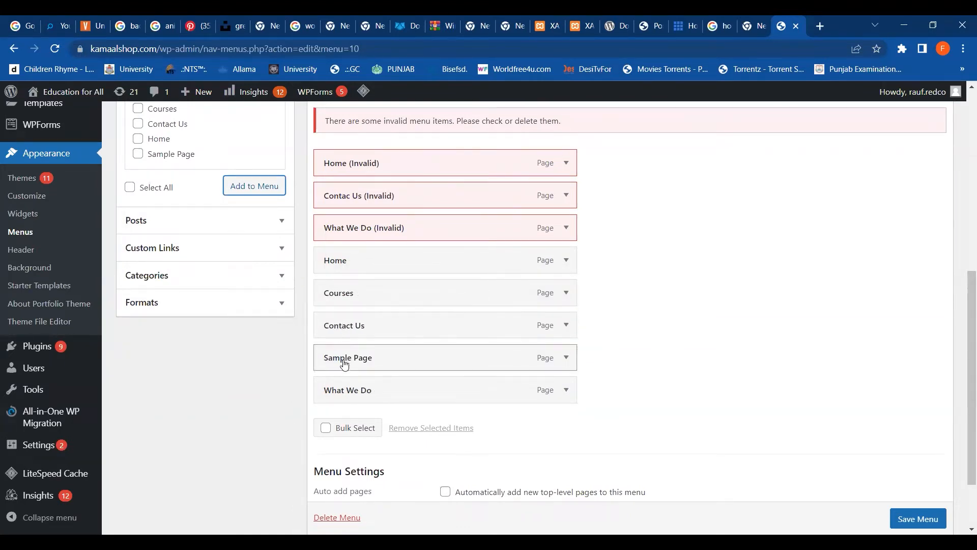
pyautogui.moveTo(342, 392); pyautogui.dragTo(342, 361)
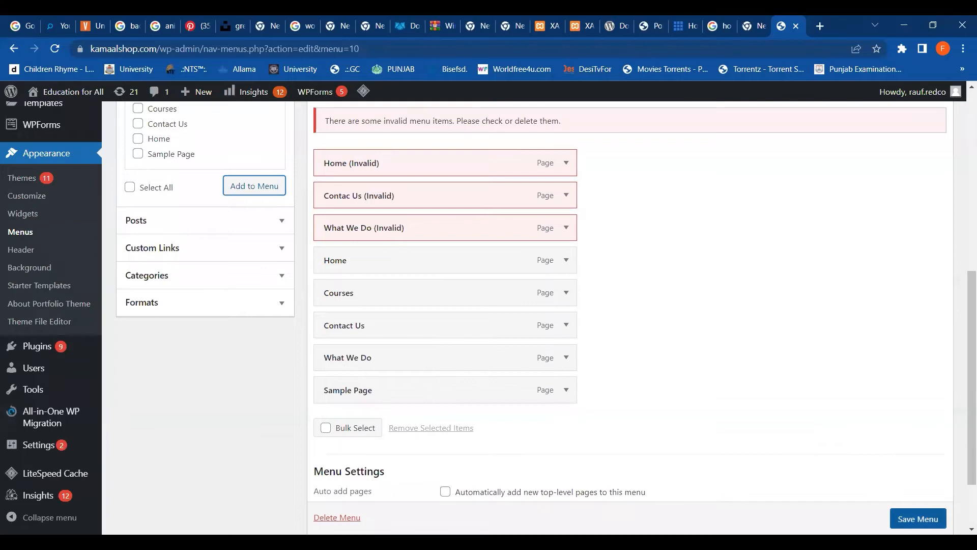
# Step: Assign Top Menu to the Primary Menu display location and save the menu
pyautogui.scroll(-2, 965, 511)
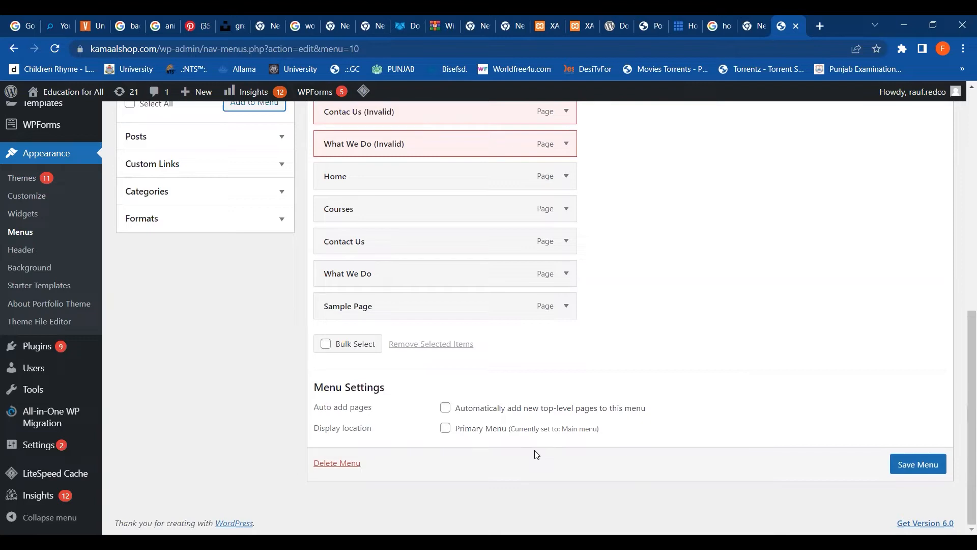
pyautogui.click(445, 429)
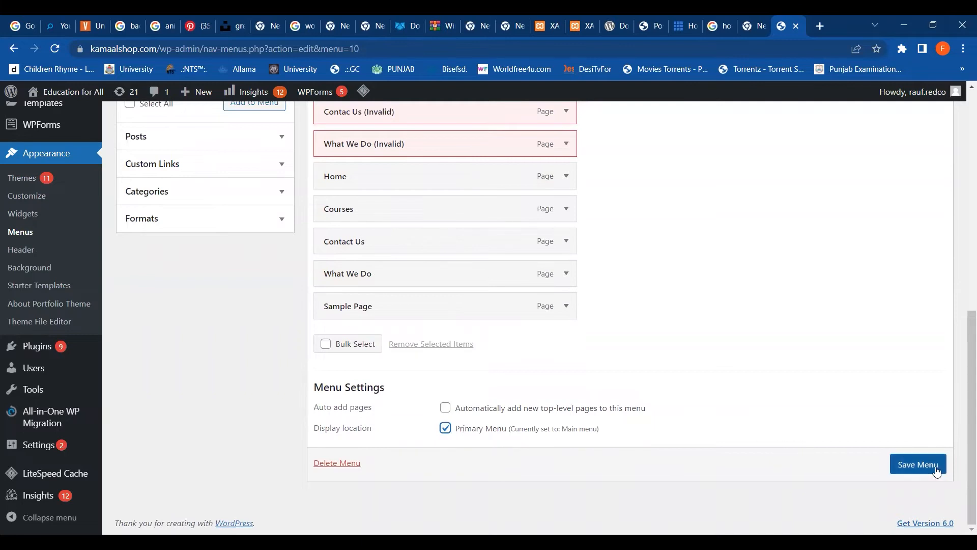
pyautogui.click(935, 469)
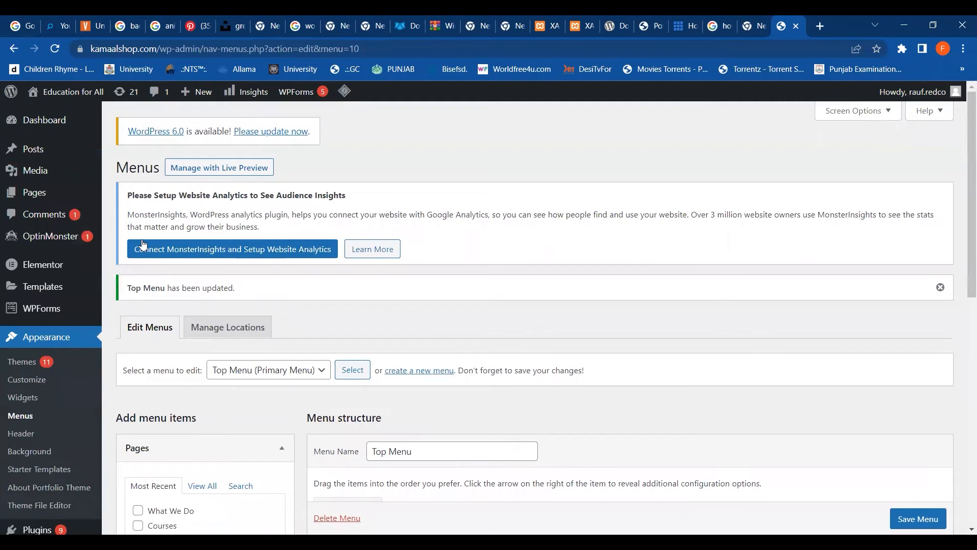
# Step: Visit the live site and check its Home, Courses and Contact Us pages through the site navigation
pyautogui.moveTo(34, 128)
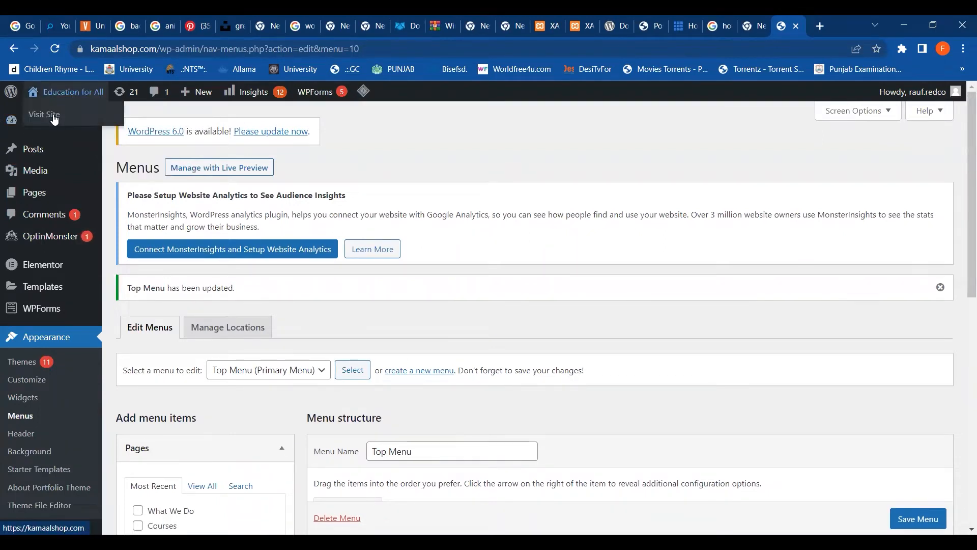
pyautogui.click(54, 116)
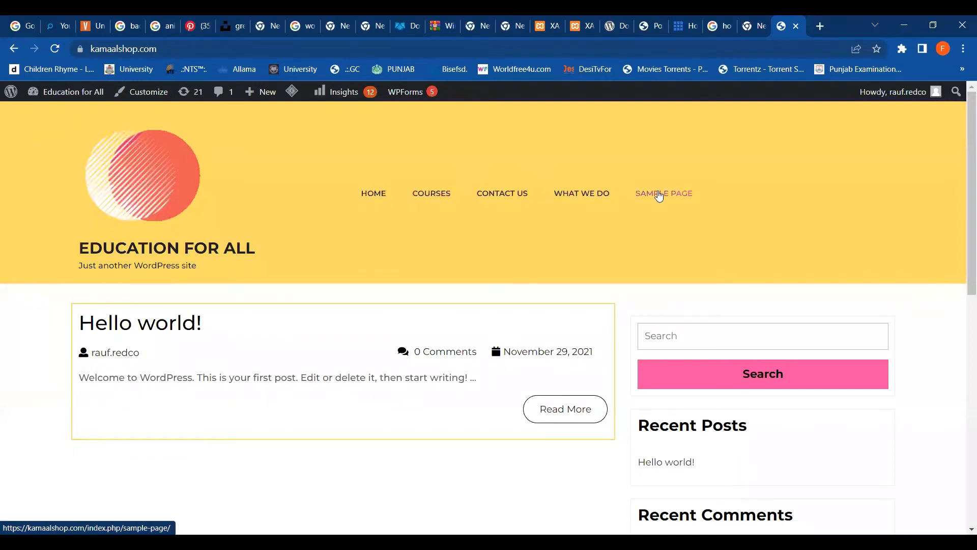
pyautogui.click(375, 199)
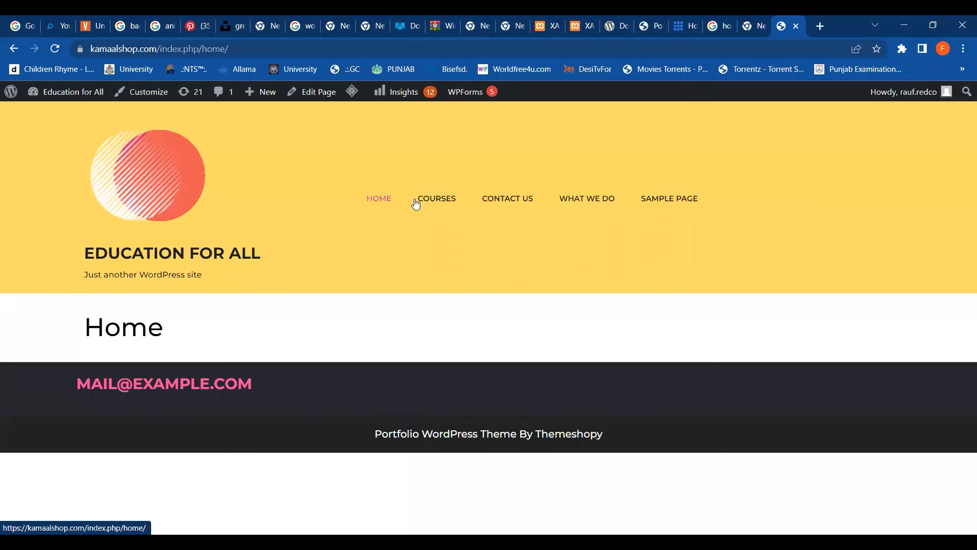
pyautogui.click(446, 203)
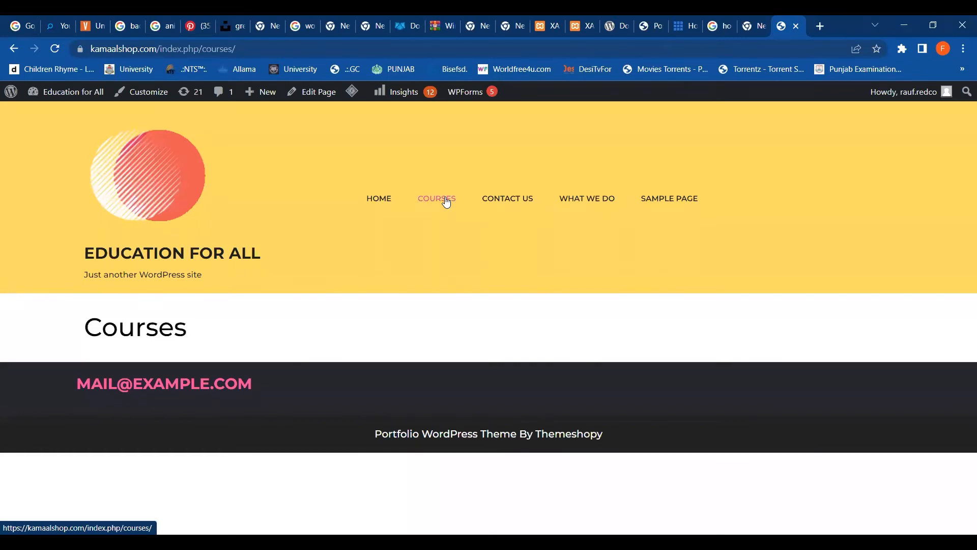
pyautogui.click(507, 204)
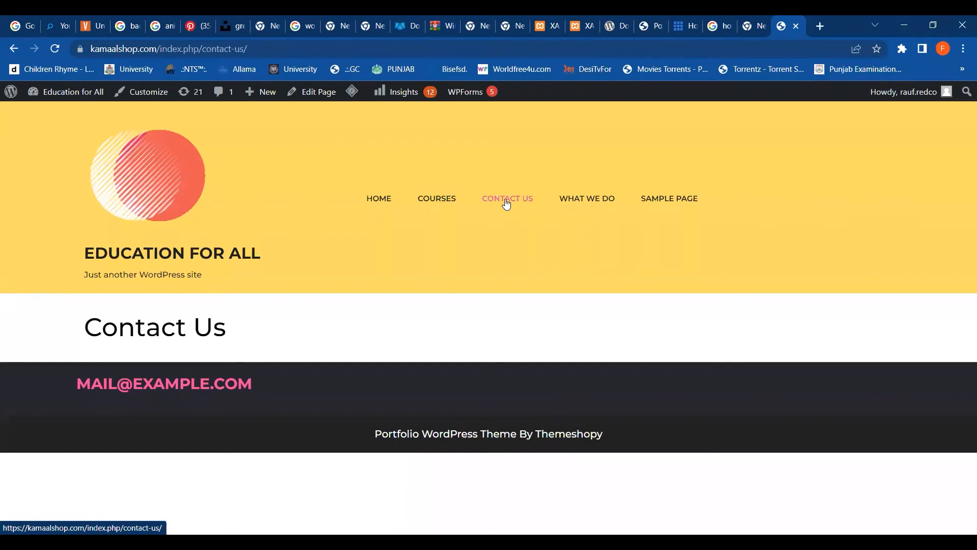
# Step: Return through the dashboard to the Menus page under Appearance
pyautogui.moveTo(77, 92)
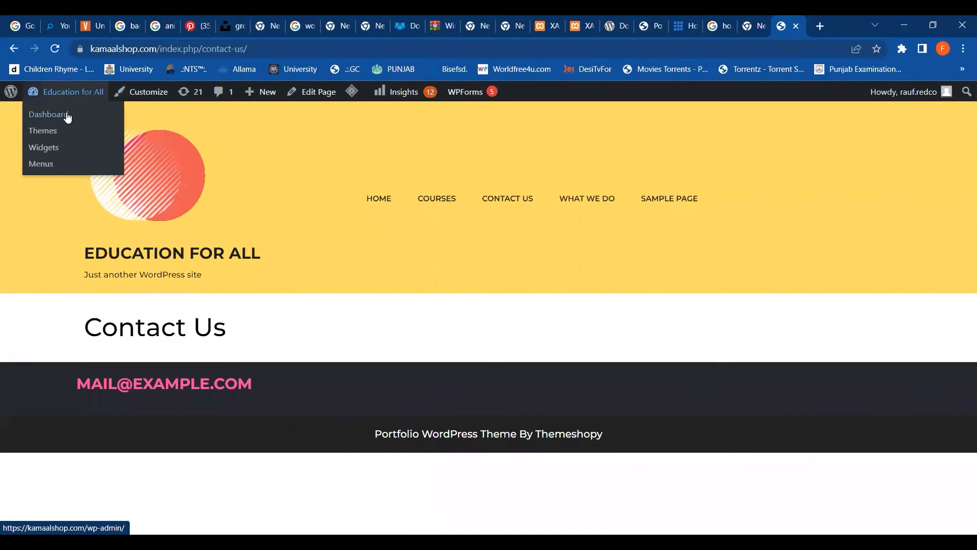
pyautogui.click(68, 115)
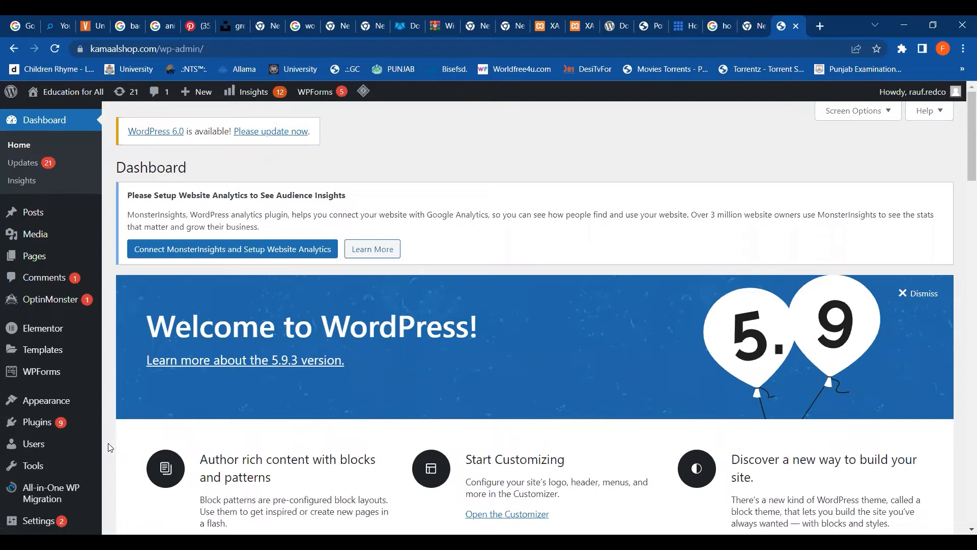
pyautogui.moveTo(66, 406)
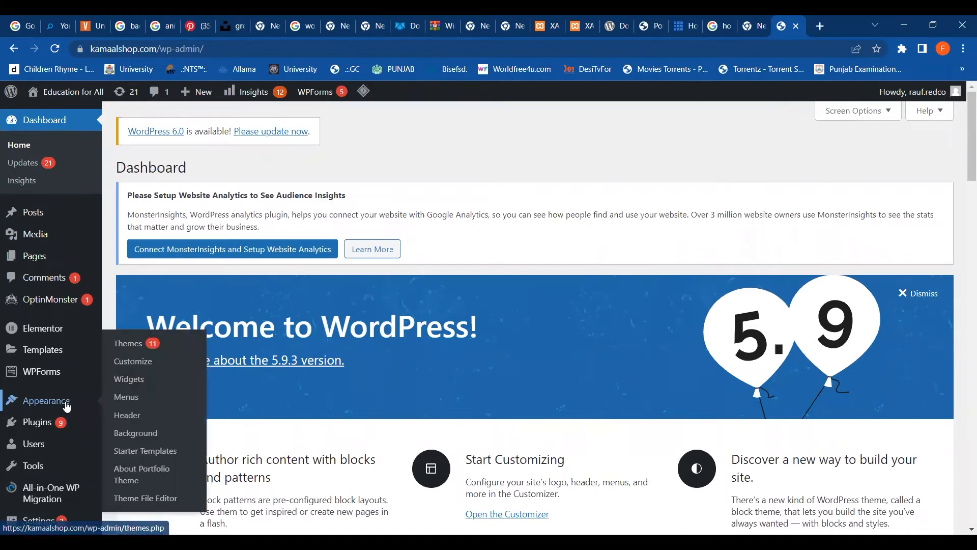
pyautogui.click(120, 400)
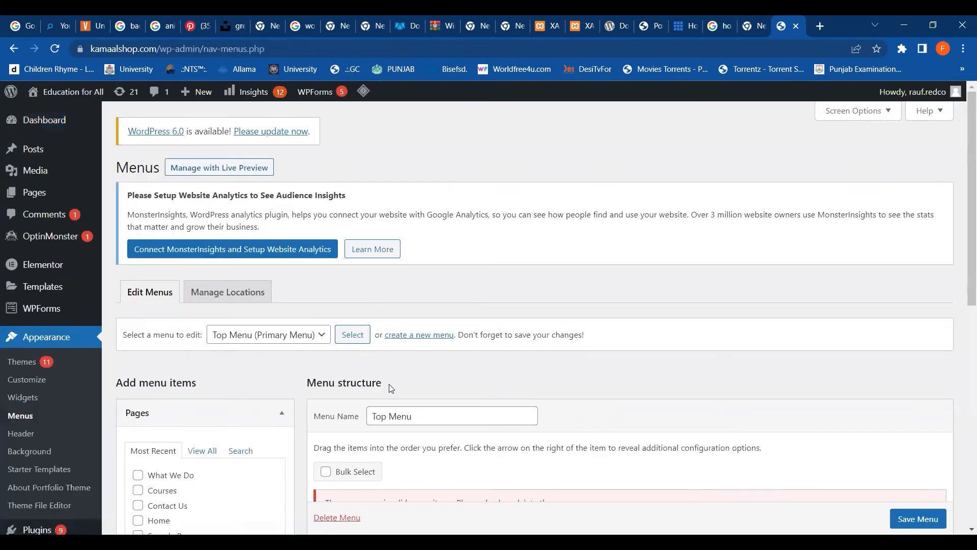
# Step: Move Home below Courses and Contact Us in Top Menu, keeping Courses first, and save the menu
pyautogui.scroll(-3, 426, 385)
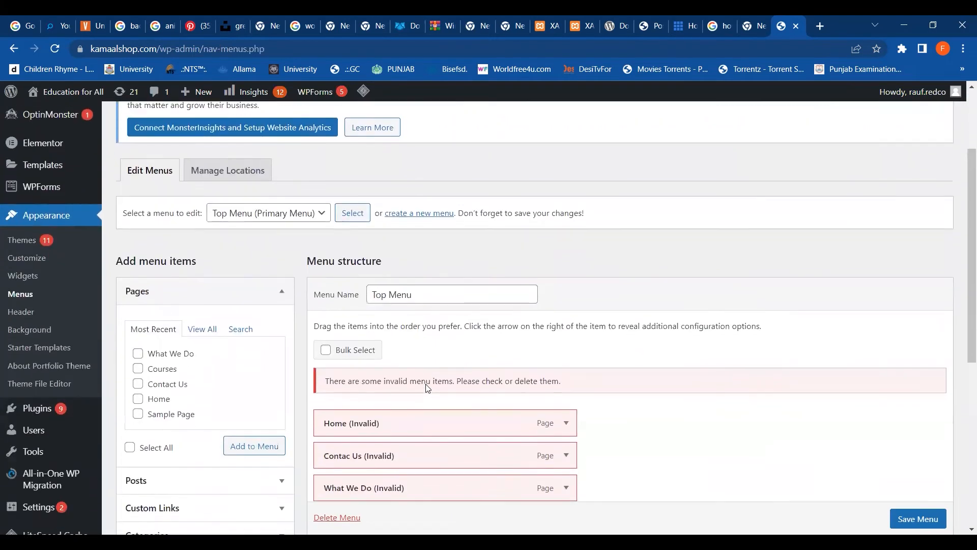
pyautogui.scroll(-3, 428, 388)
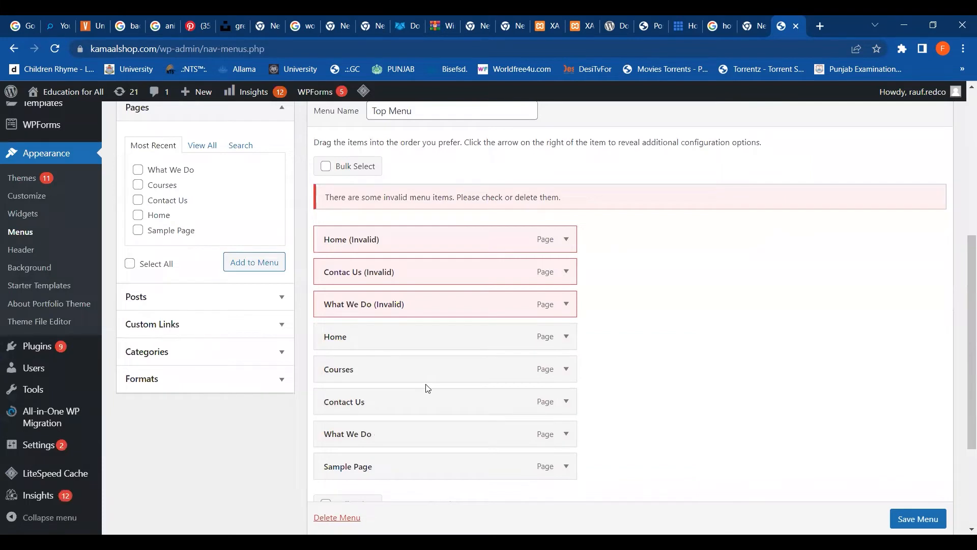
pyautogui.moveTo(397, 347); pyautogui.dragTo(395, 373)
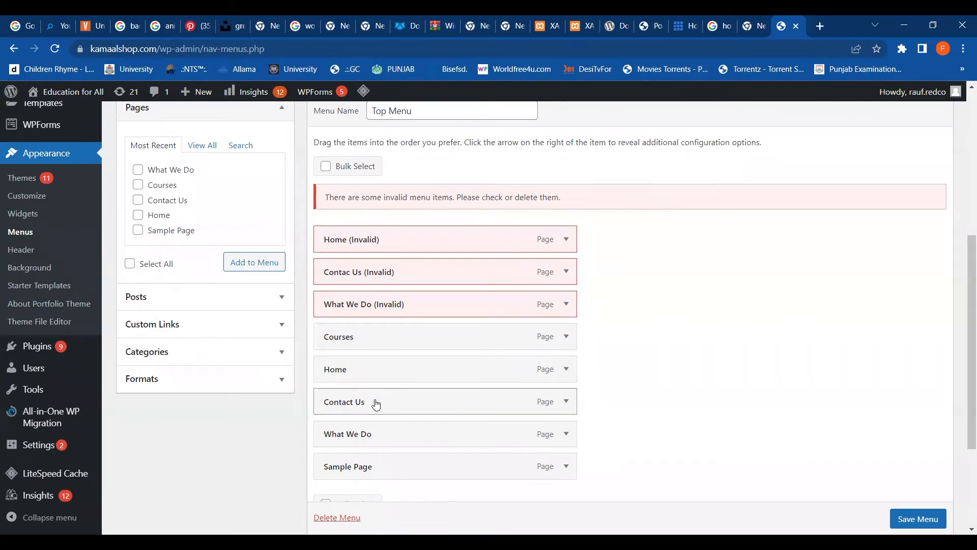
pyautogui.moveTo(372, 405); pyautogui.dragTo(373, 369)
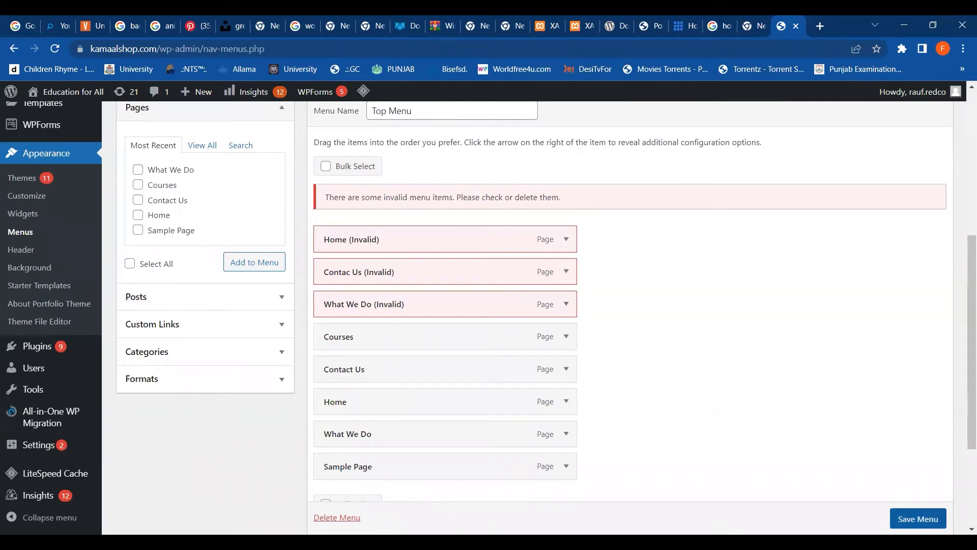
pyautogui.click(918, 518)
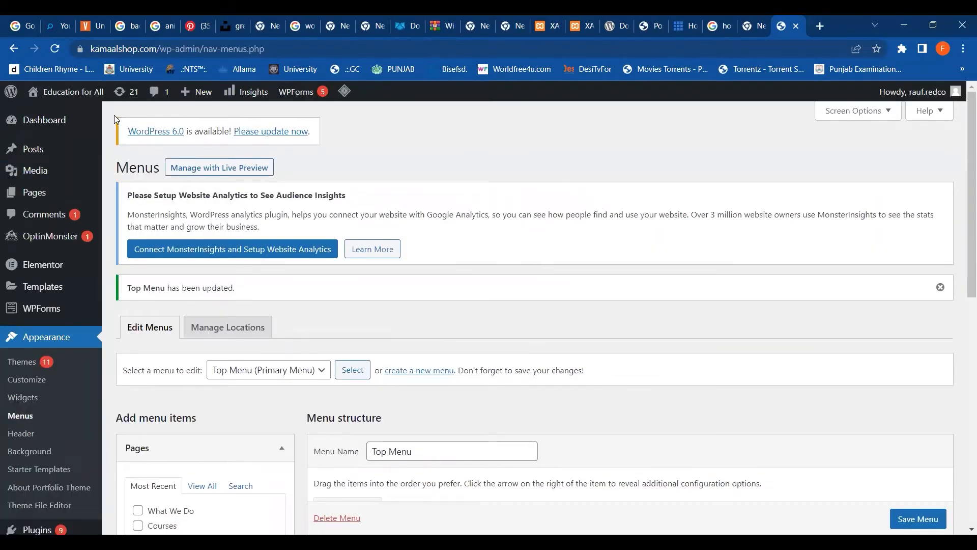
# Step: View the reordered navigation on the live site, then return to the Menus page under Appearance
pyautogui.moveTo(69, 93)
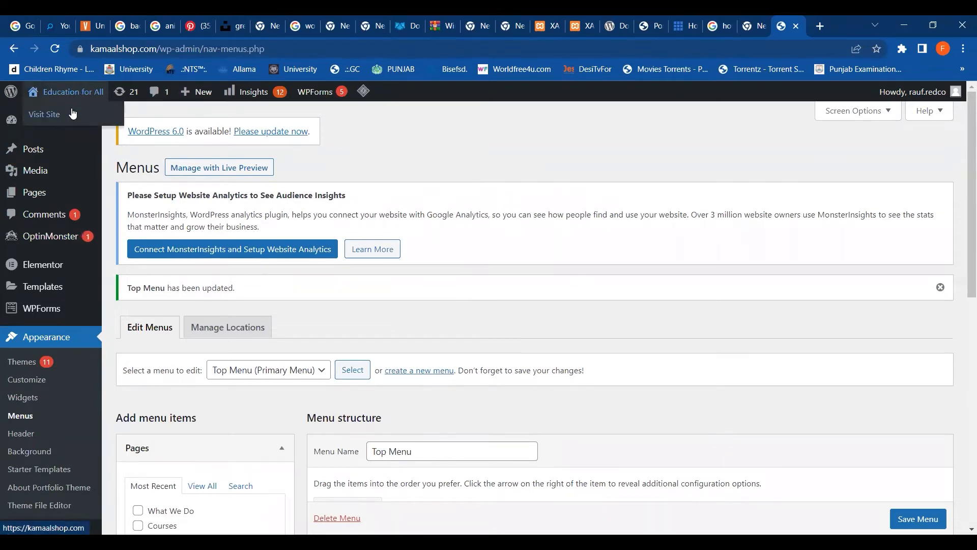
pyautogui.click(73, 113)
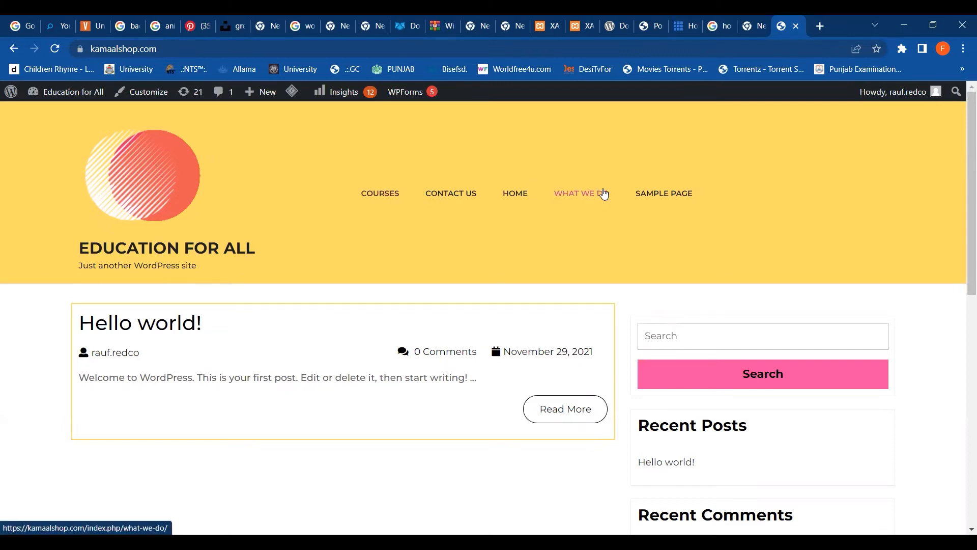
pyautogui.moveTo(56, 95)
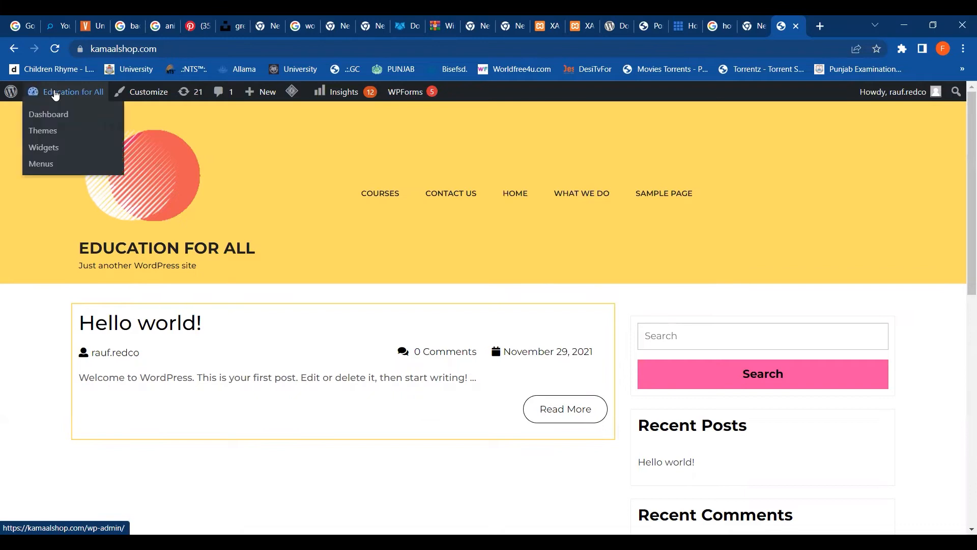
pyautogui.click(58, 121)
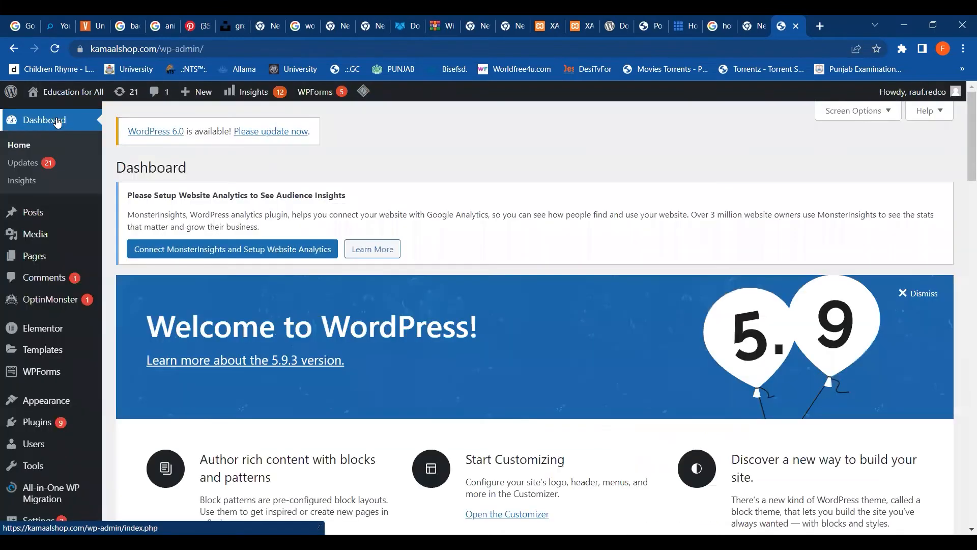
pyautogui.moveTo(66, 406)
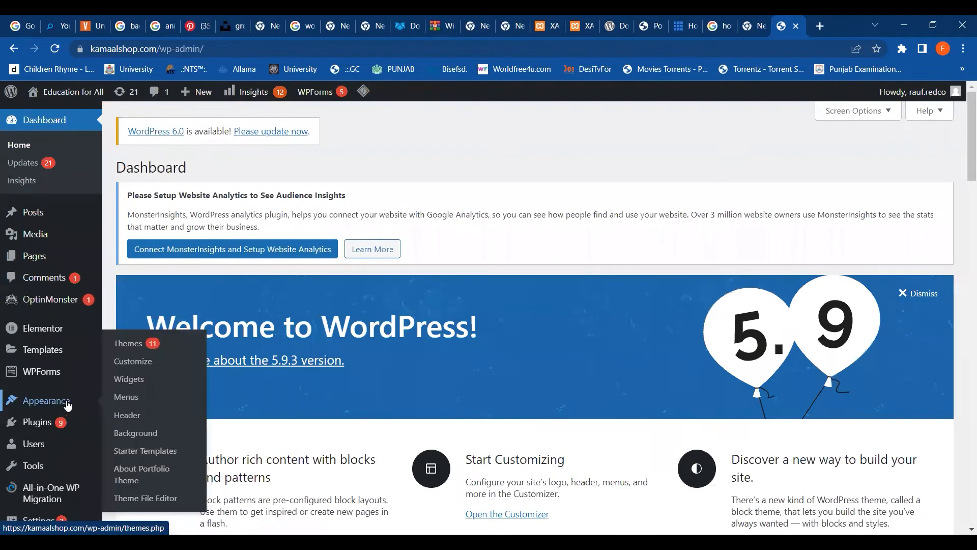
pyautogui.click(126, 399)
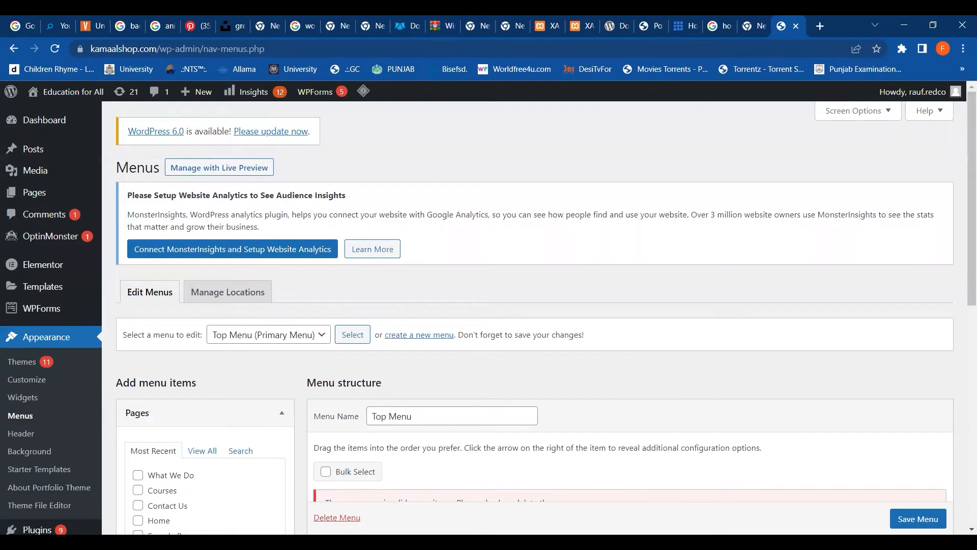
# Step: Move Home above Courses in Top Menu and place Contact Us directly after Home
pyautogui.scroll(-4, 540, 316)
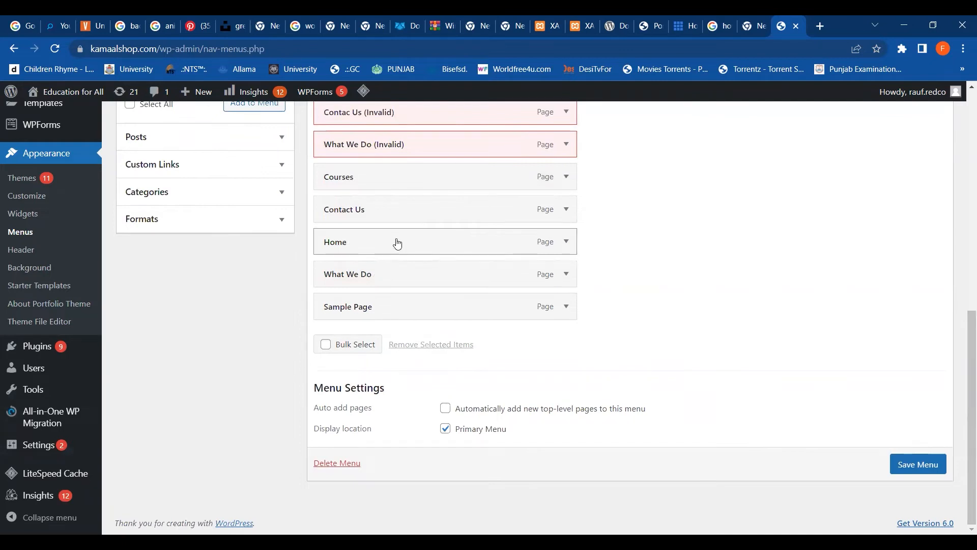
pyautogui.moveTo(398, 245); pyautogui.dragTo(392, 188)
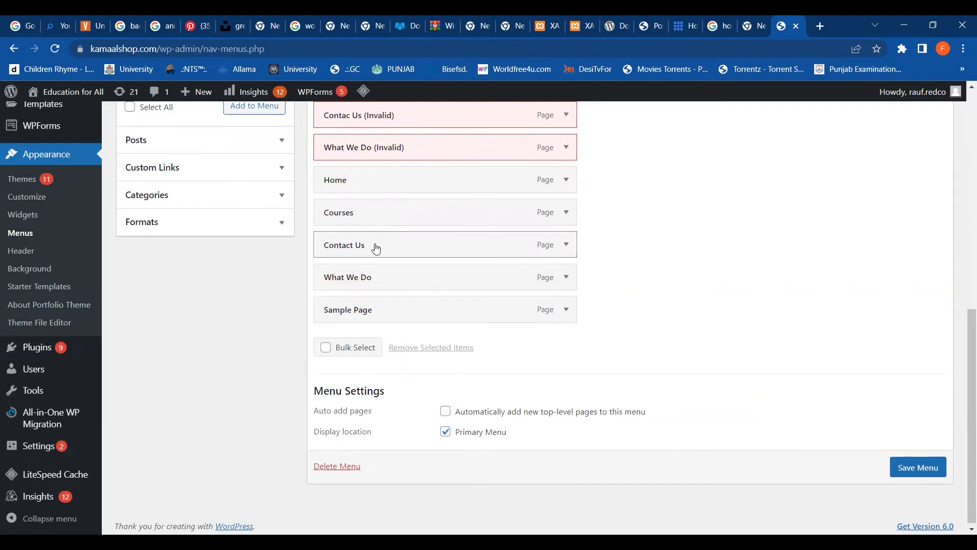
pyautogui.moveTo(375, 236); pyautogui.dragTo(383, 213)
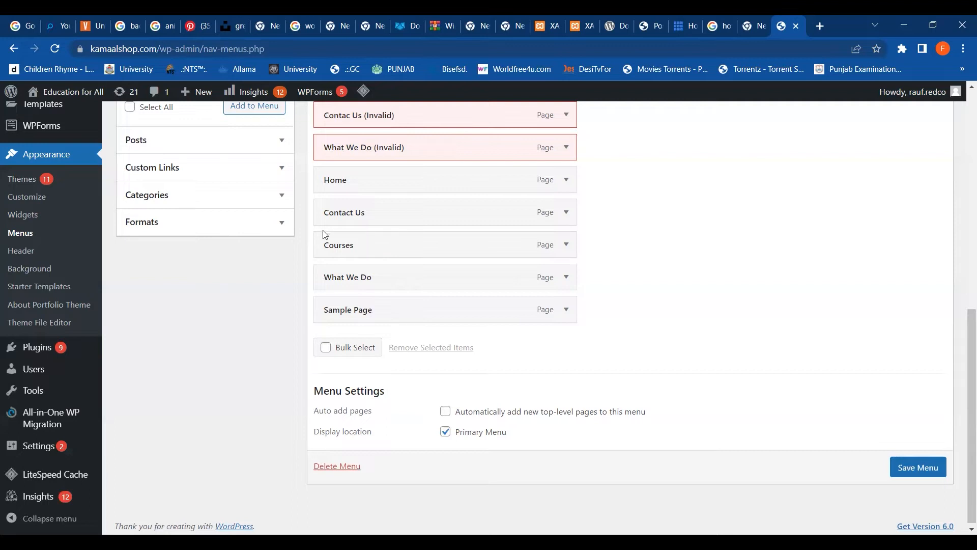
# Step: Nest Contact Us under Home, and What We Do and Sample Page under Courses, as sub items, and save Top Menu
pyautogui.moveTo(367, 216); pyautogui.dragTo(418, 216)
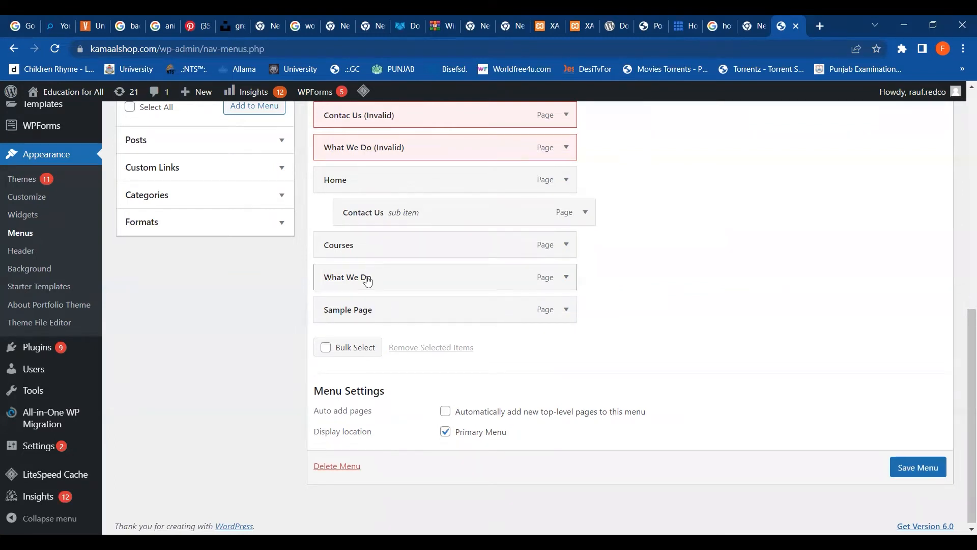
pyautogui.moveTo(368, 281); pyautogui.dragTo(406, 284)
pyautogui.moveTo(368, 311); pyautogui.dragTo(396, 312)
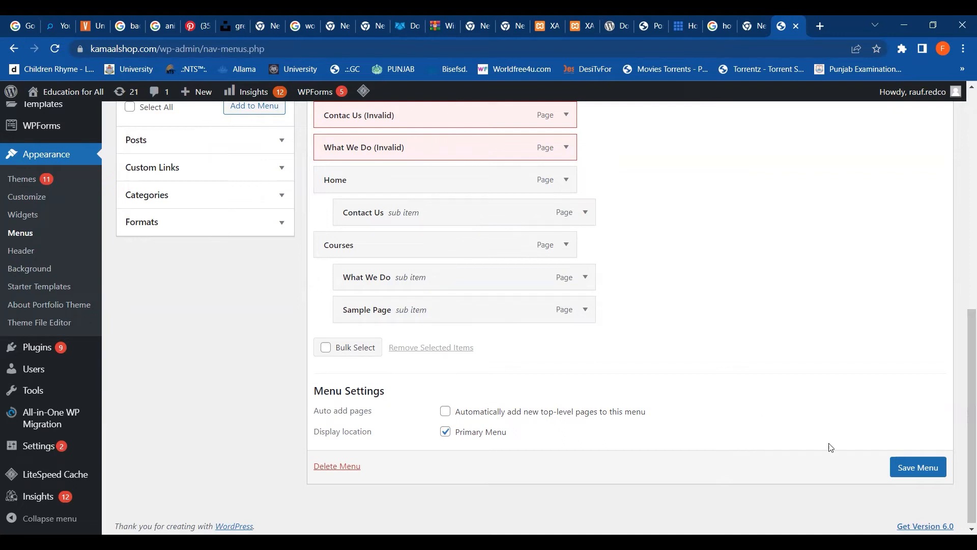
pyautogui.click(902, 471)
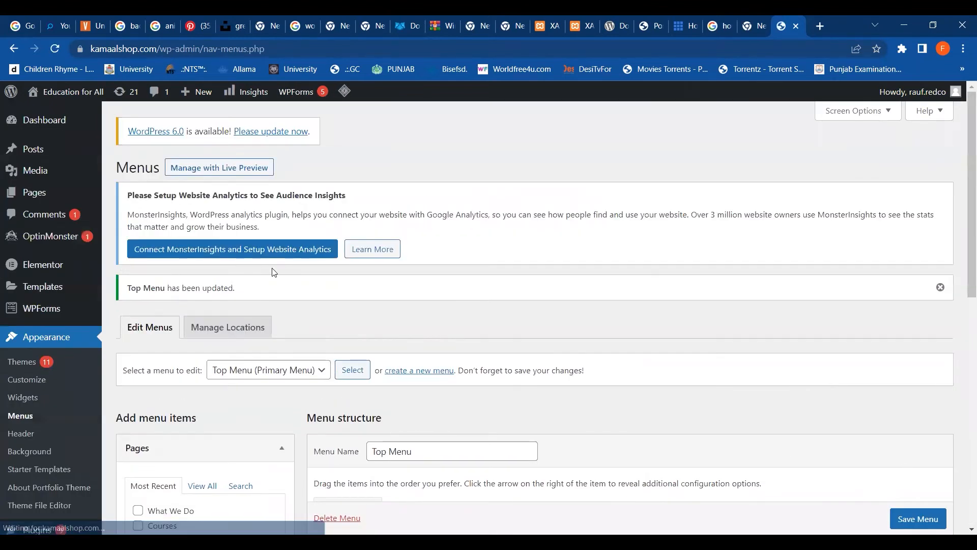
# Step: Visit the live site to check the nested navigation
pyautogui.moveTo(66, 91)
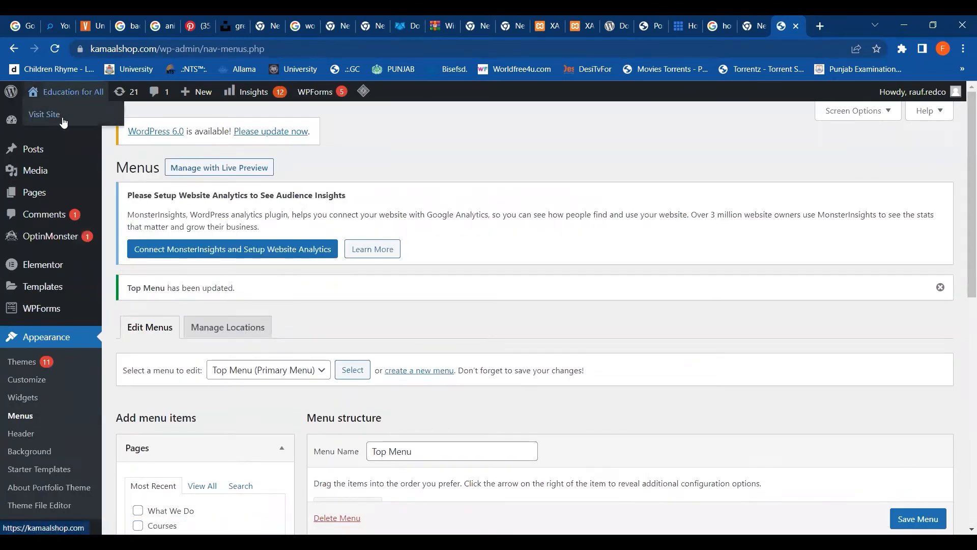
pyautogui.click(64, 120)
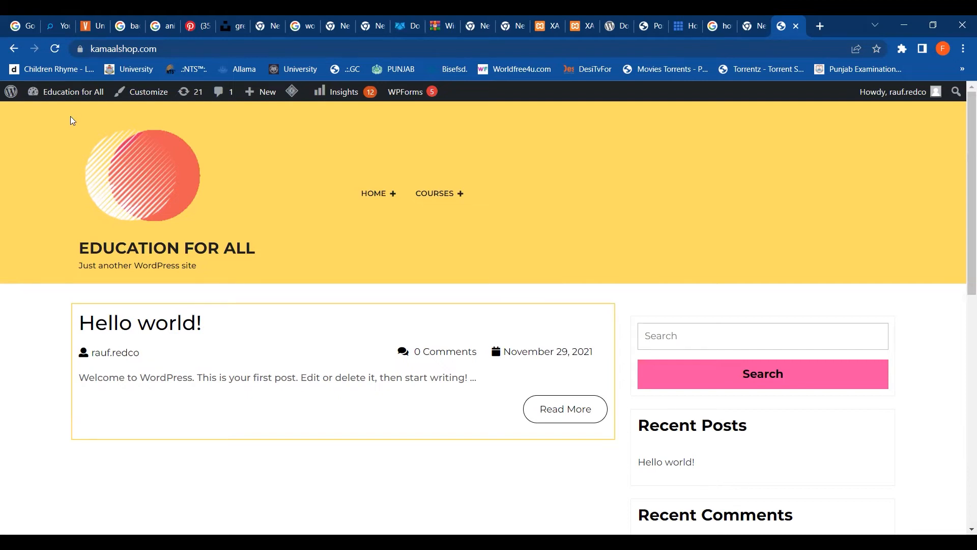
# Step: Check the sub items of Home and Courses in the live site's navigation, then return to the Menus page under Appearance
pyautogui.moveTo(379, 198)
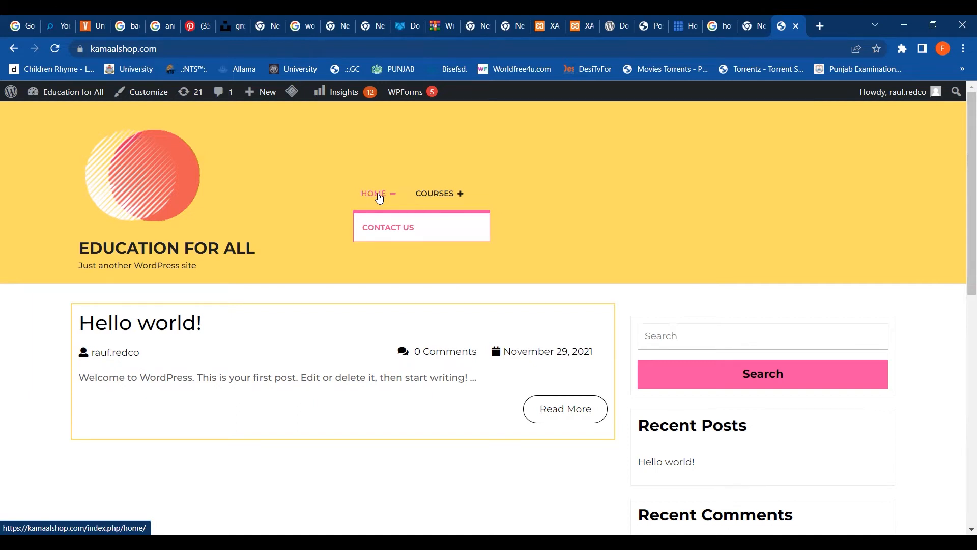
pyautogui.moveTo(442, 195)
pyautogui.moveTo(69, 93)
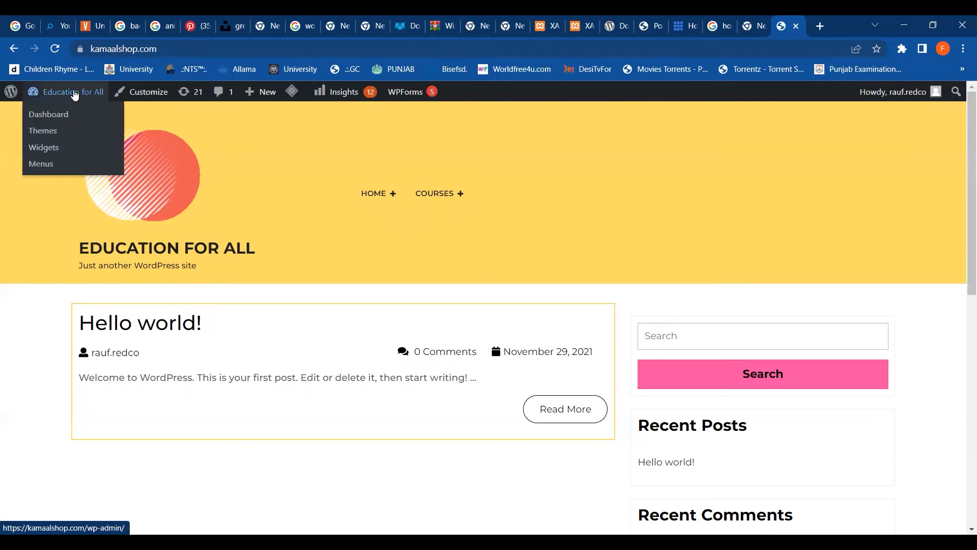
pyautogui.click(67, 113)
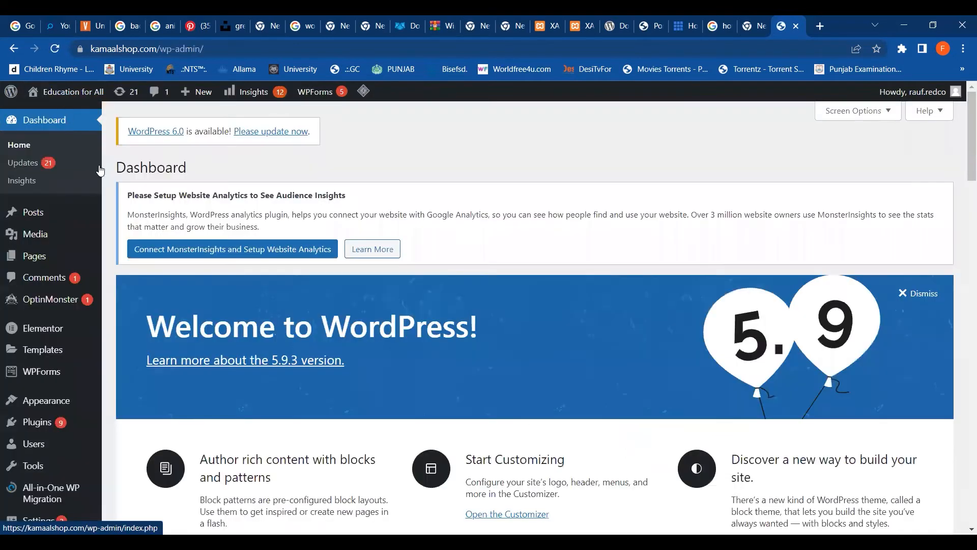
pyautogui.moveTo(67, 402)
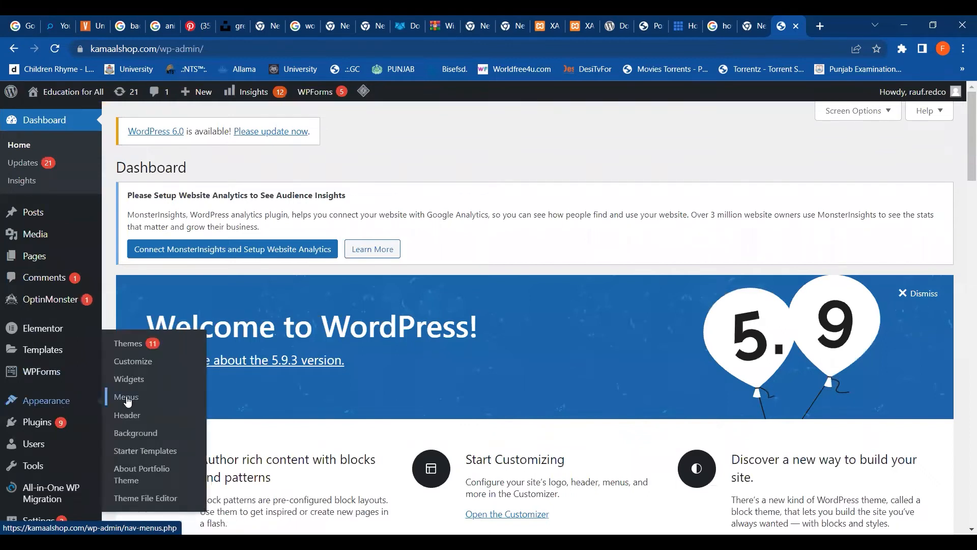
pyautogui.click(127, 401)
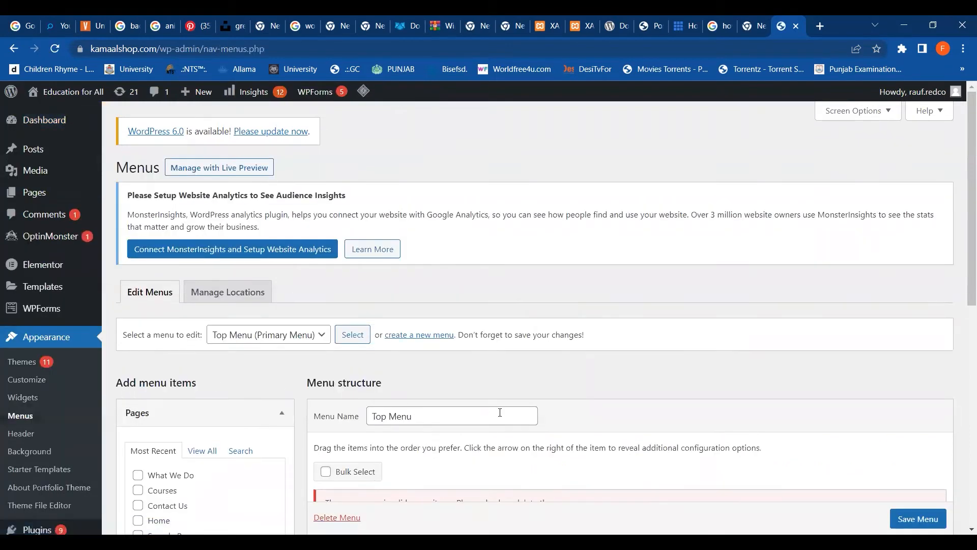
# Step: Nest Sample Page one level deeper, as a sub item of What We Do, and save Top Menu
pyautogui.scroll(-8, 964, 512)
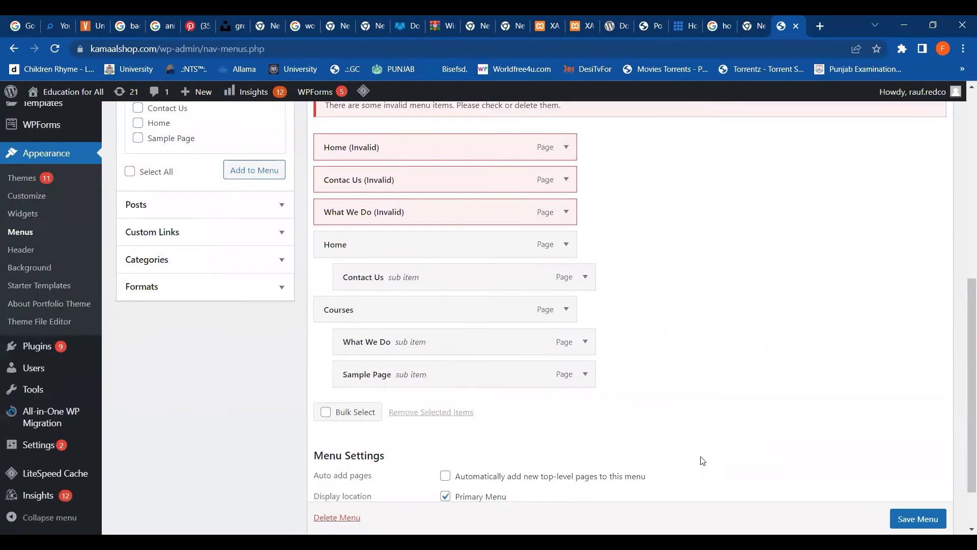
pyautogui.moveTo(424, 378); pyautogui.dragTo(458, 376)
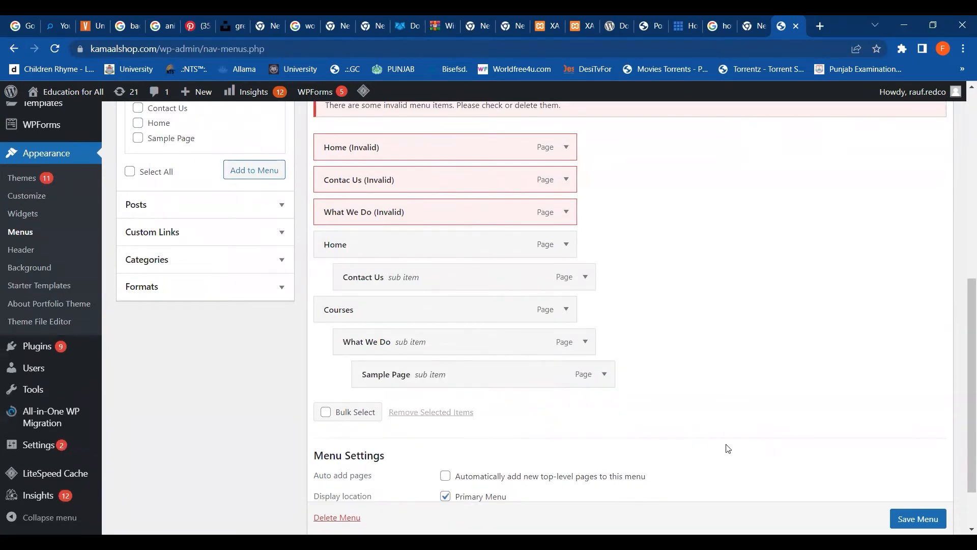
pyautogui.click(933, 516)
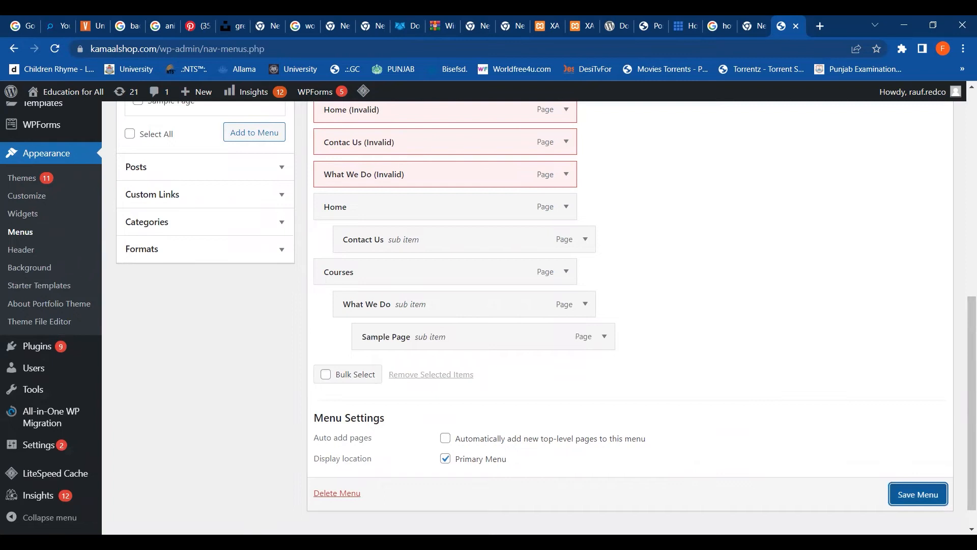
pyautogui.click(921, 496)
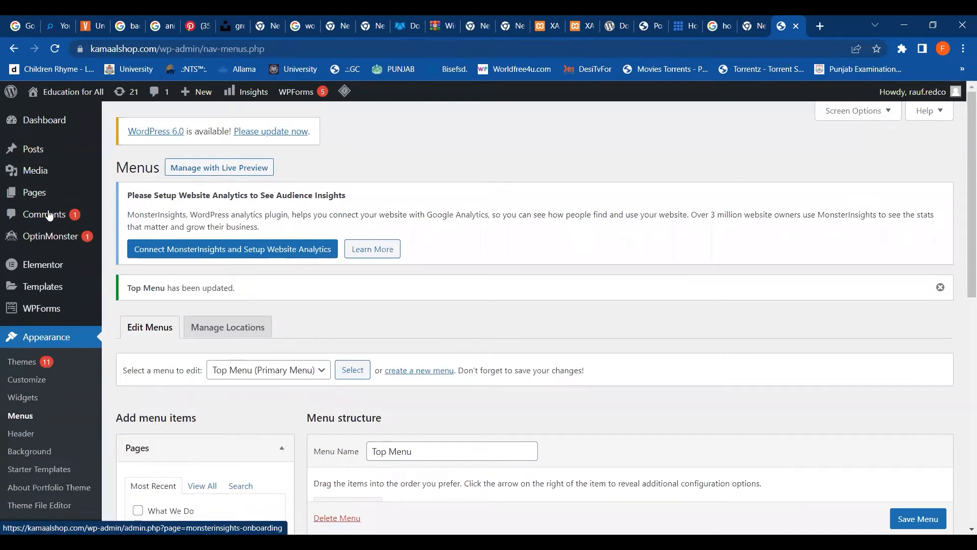
# Step: Visit the live site and check the sub items of Courses and What We Do in the navigation
pyautogui.moveTo(44, 192)
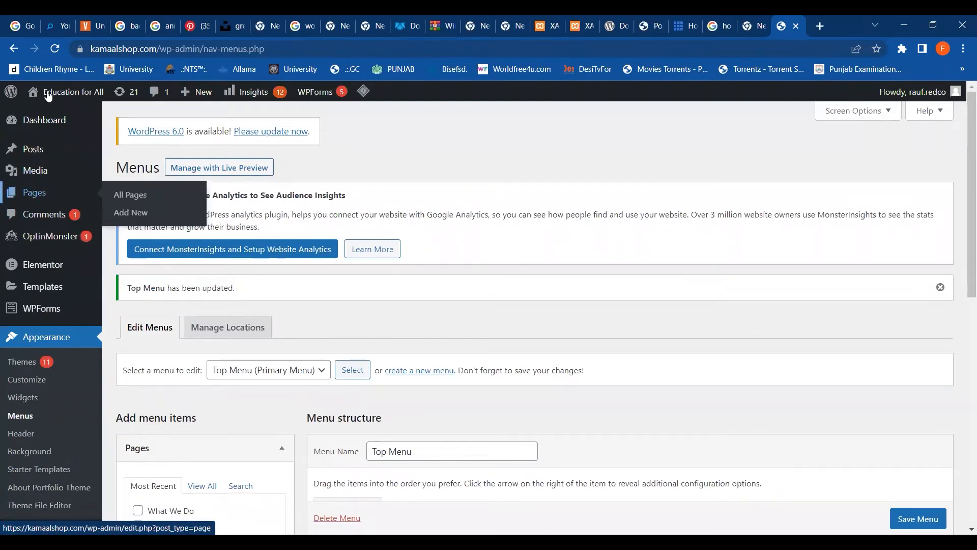
pyautogui.moveTo(54, 96)
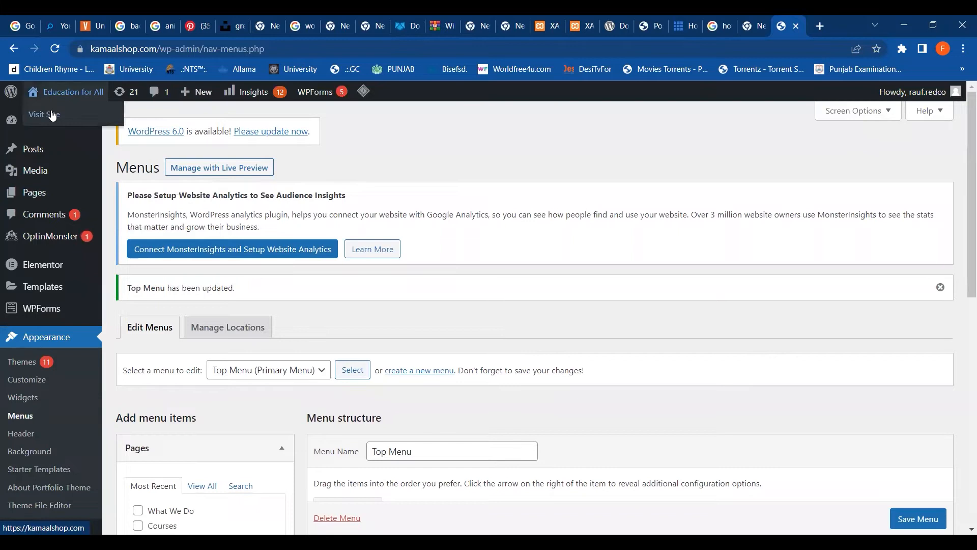
pyautogui.click(53, 115)
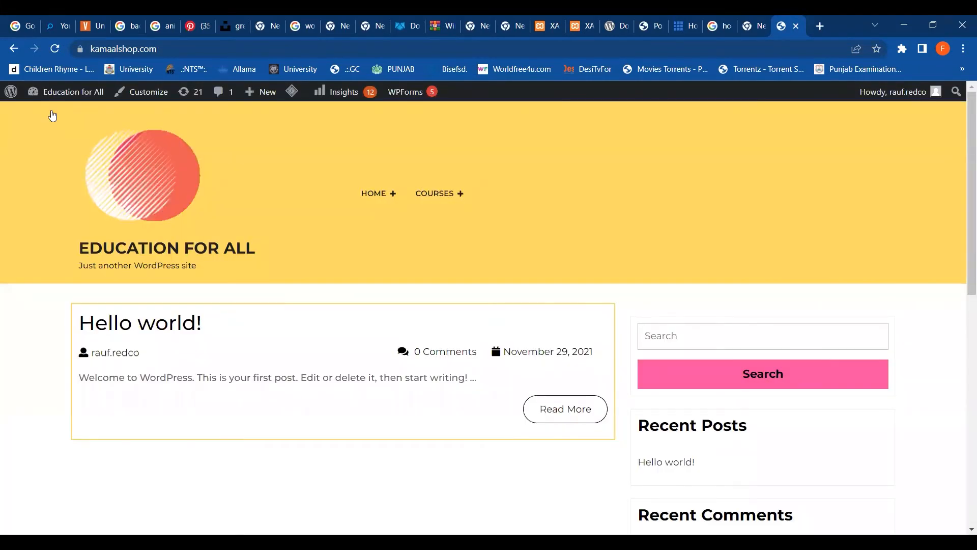
pyautogui.moveTo(373, 195)
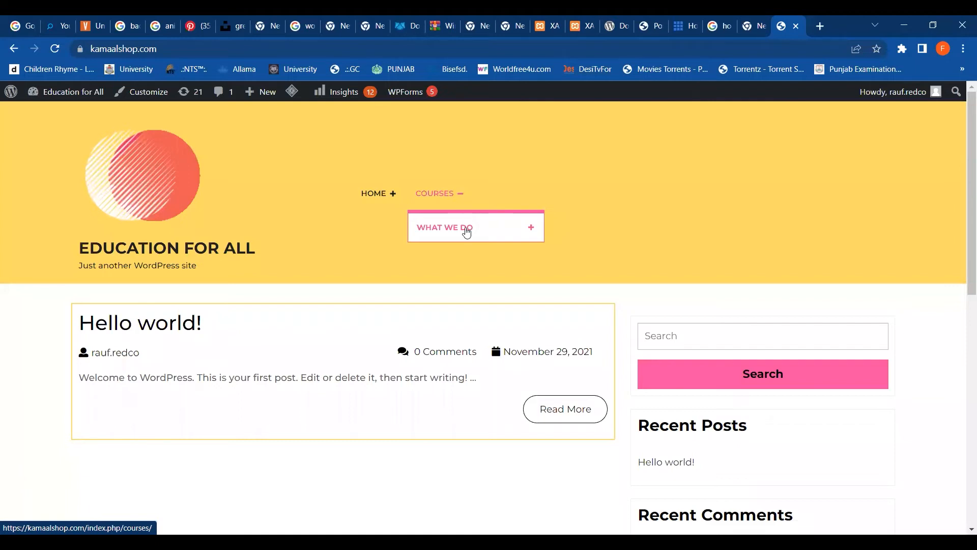
pyautogui.moveTo(467, 231)
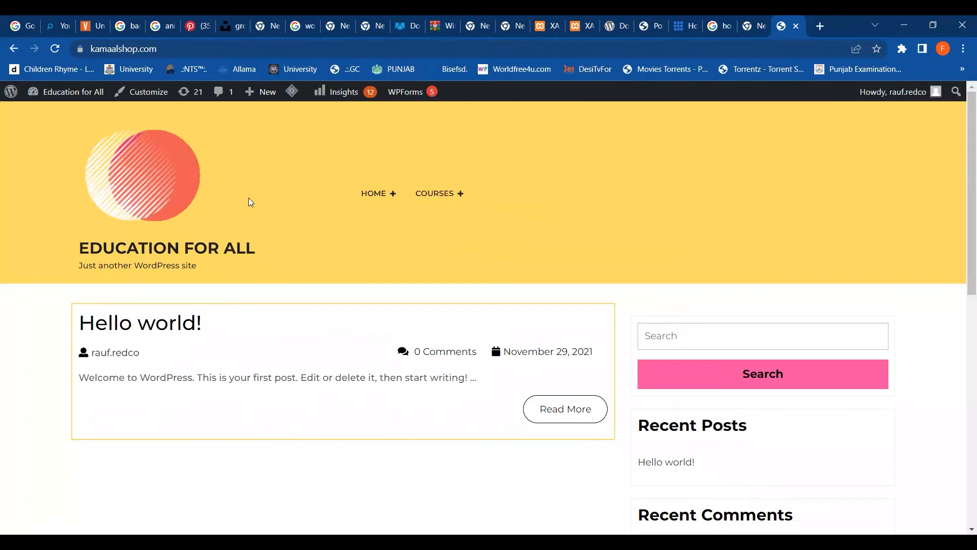
# Step: Go back to the dashboard and open the Home page for editing from the list of all pages
pyautogui.moveTo(71, 92)
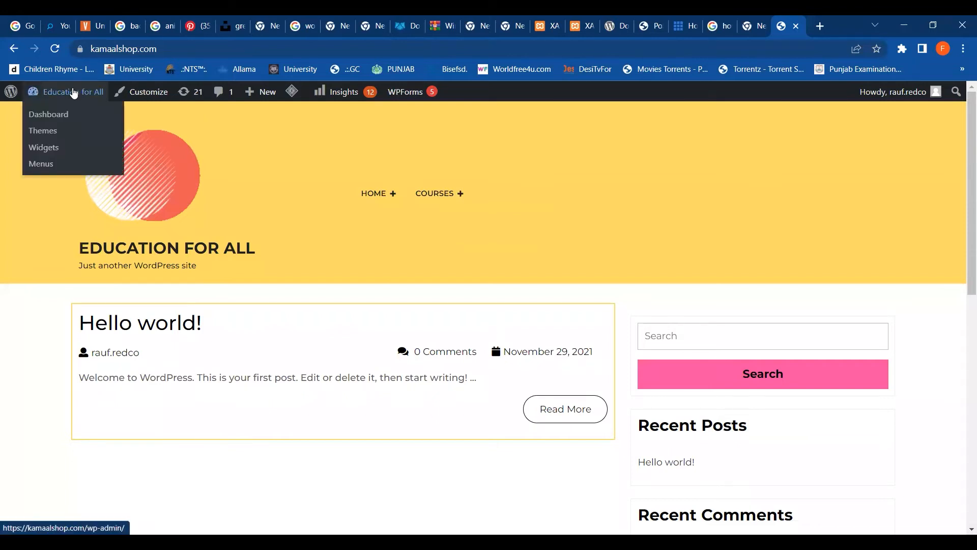
pyautogui.click(72, 117)
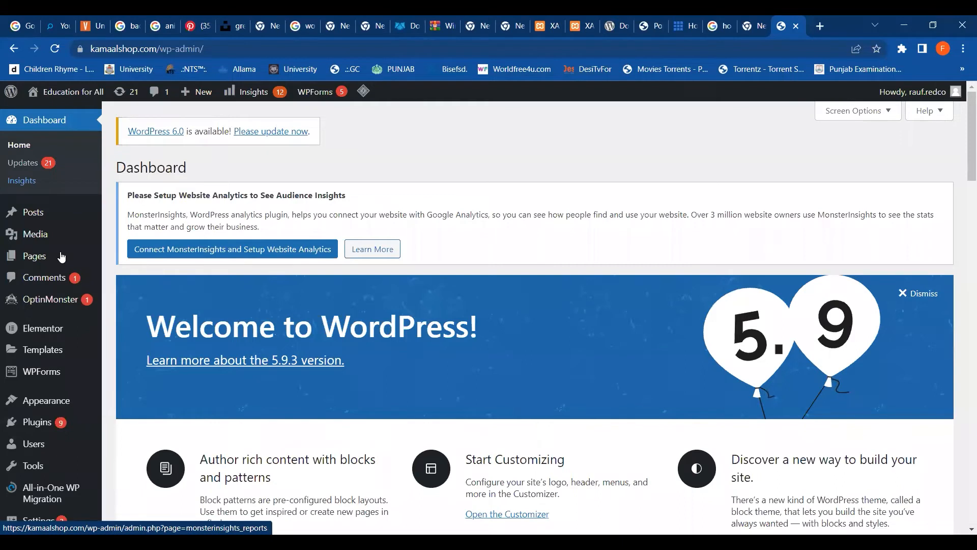
pyautogui.moveTo(62, 257)
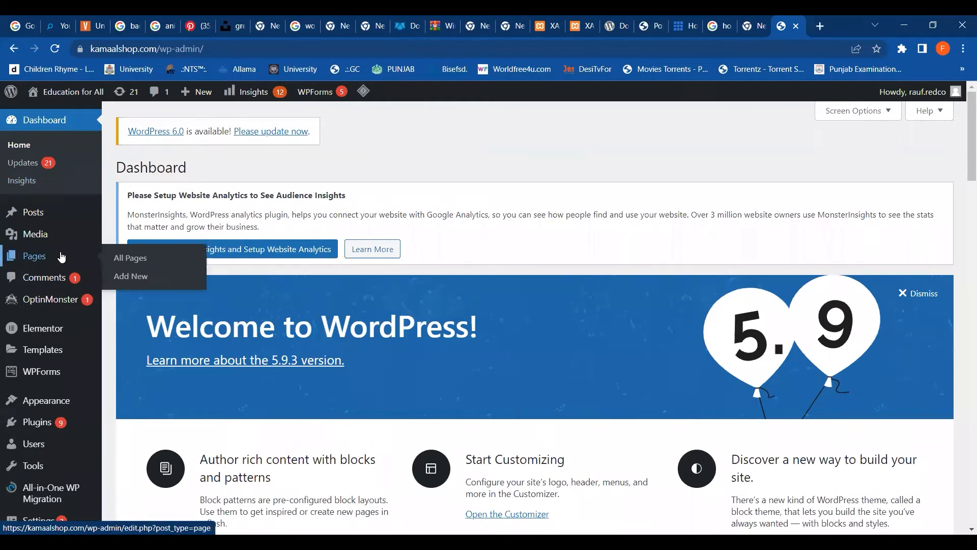
pyautogui.click(132, 259)
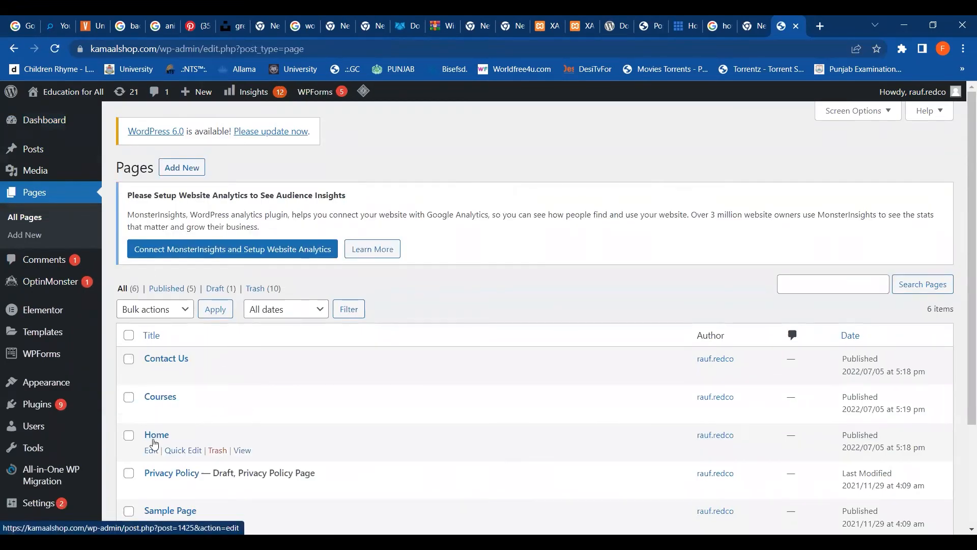
pyautogui.click(152, 451)
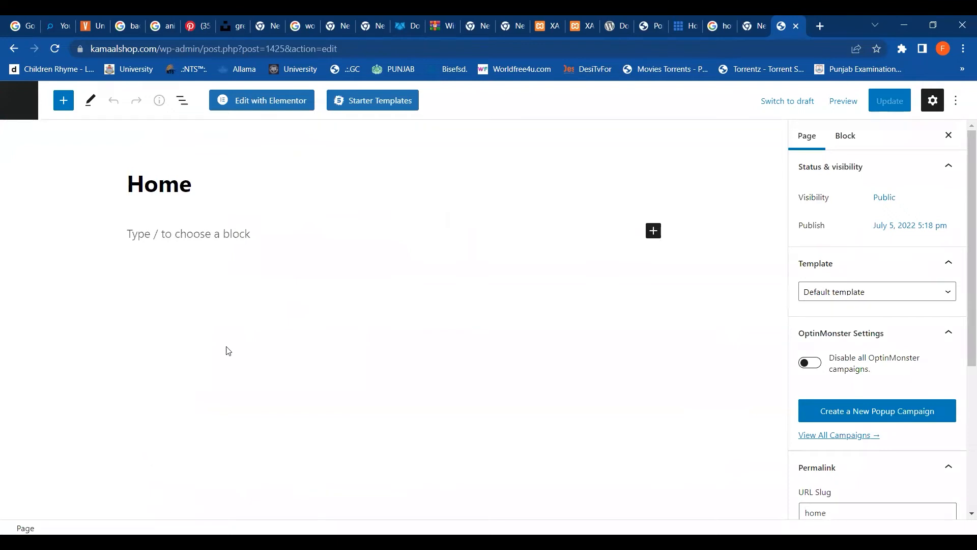
# Step: Search Google in a new tab for "primary and secondary healthcare department" and open the department's site, pshealthpunjab.gov.pk
pyautogui.click(823, 23)
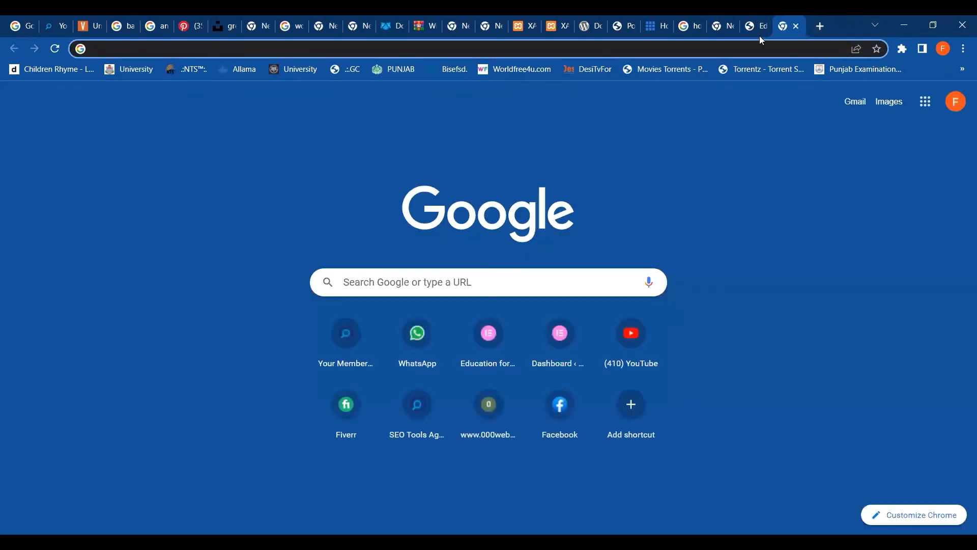
pyautogui.write('pri')
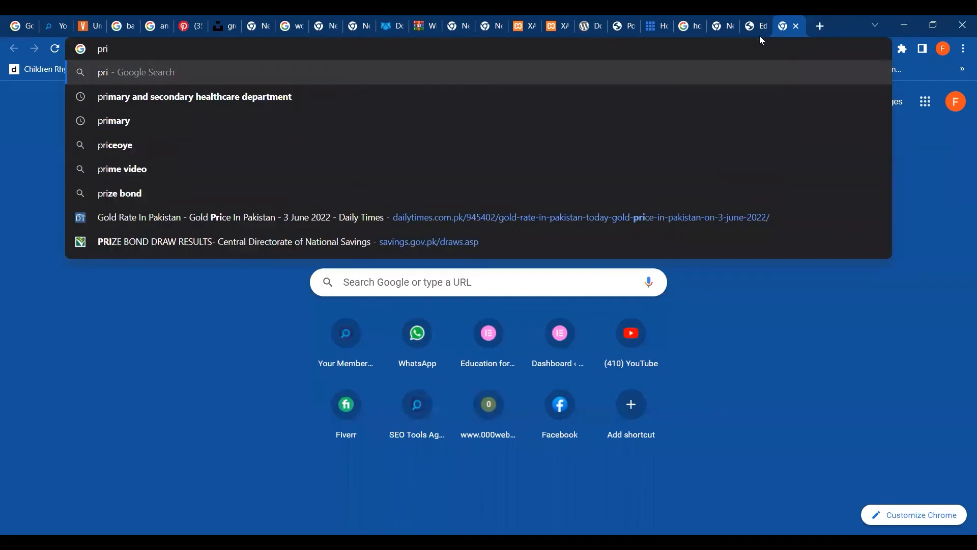
pyautogui.click(304, 95)
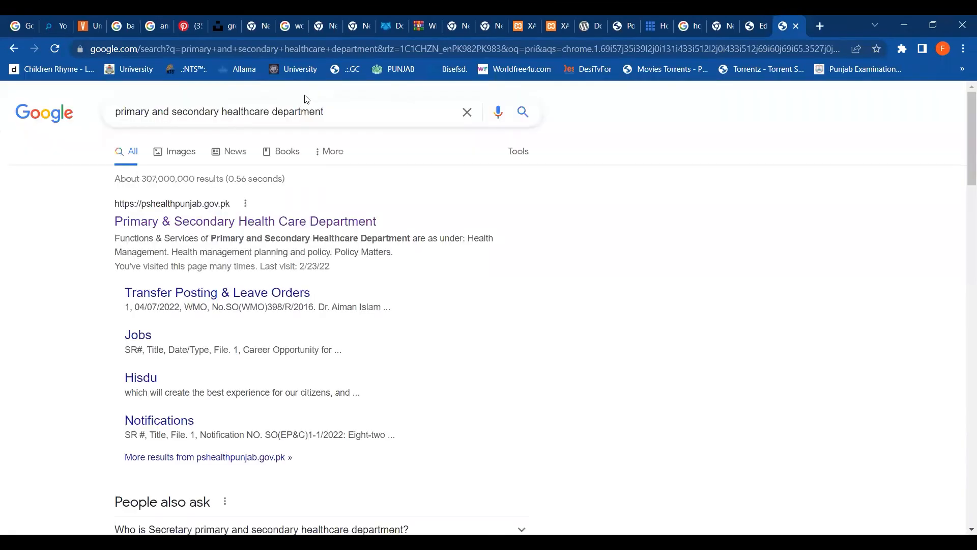
pyautogui.click(286, 222)
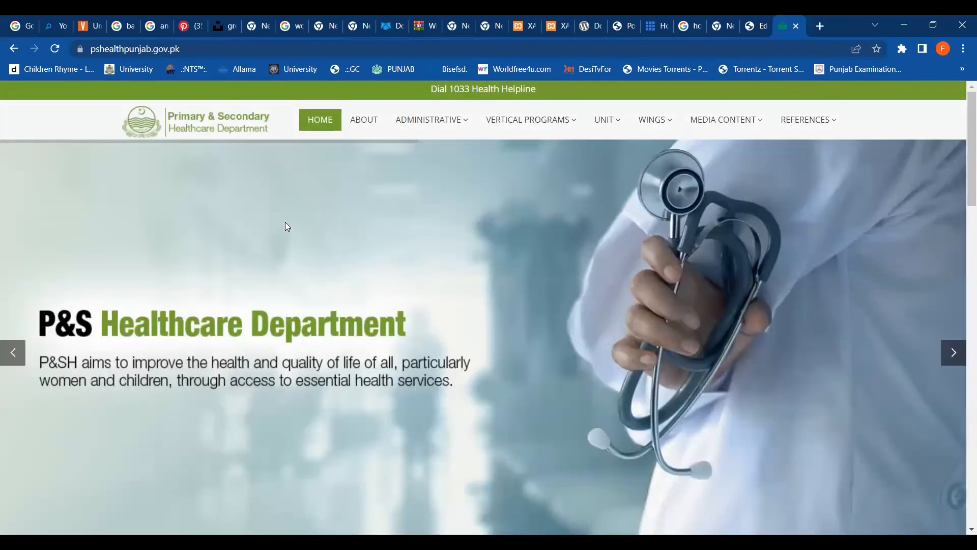
pyautogui.moveTo(823, 135)
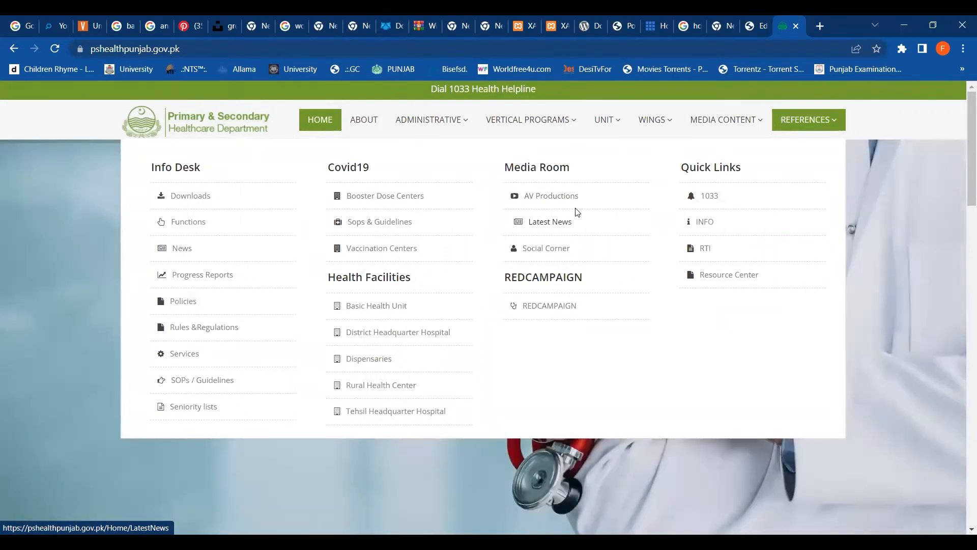
pyautogui.click(423, 200)
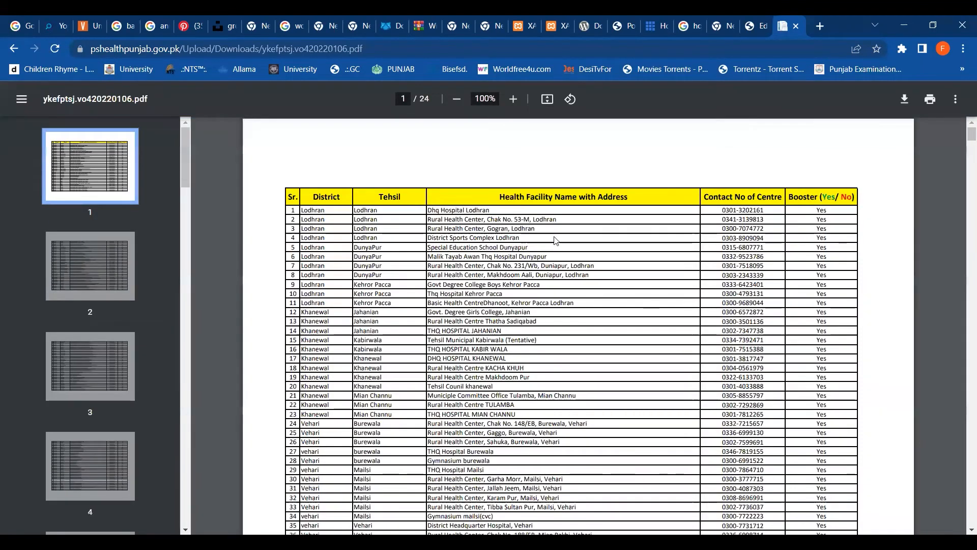
pyautogui.click(758, 26)
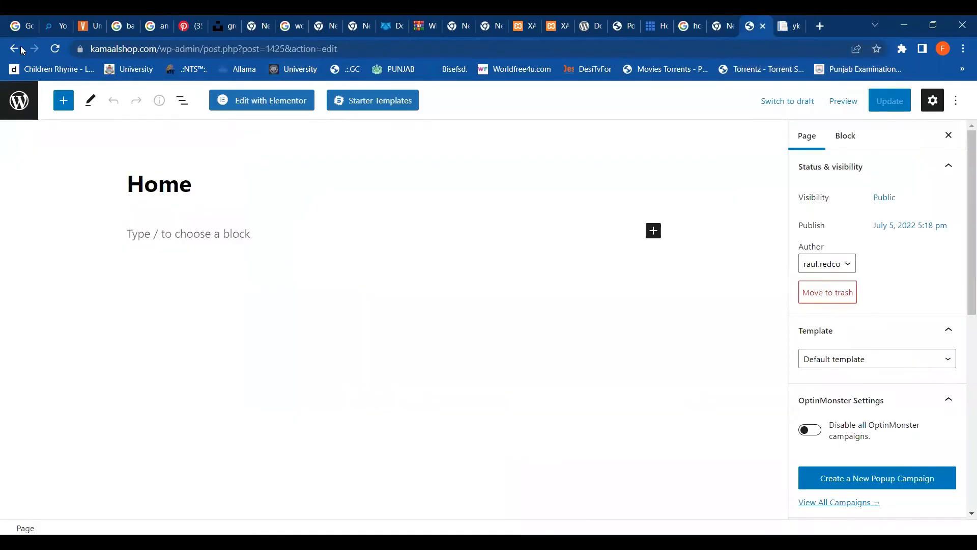
pyautogui.click(786, 28)
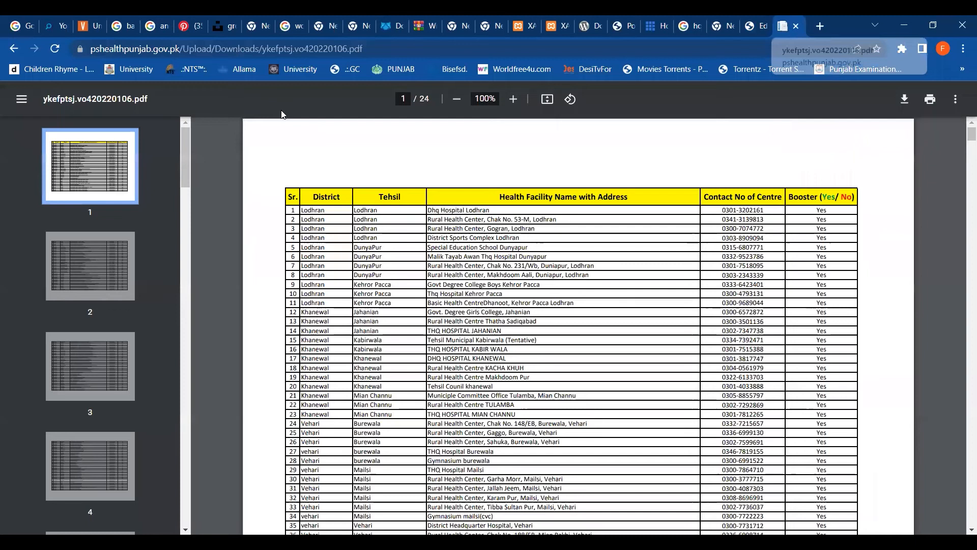
pyautogui.click(15, 49)
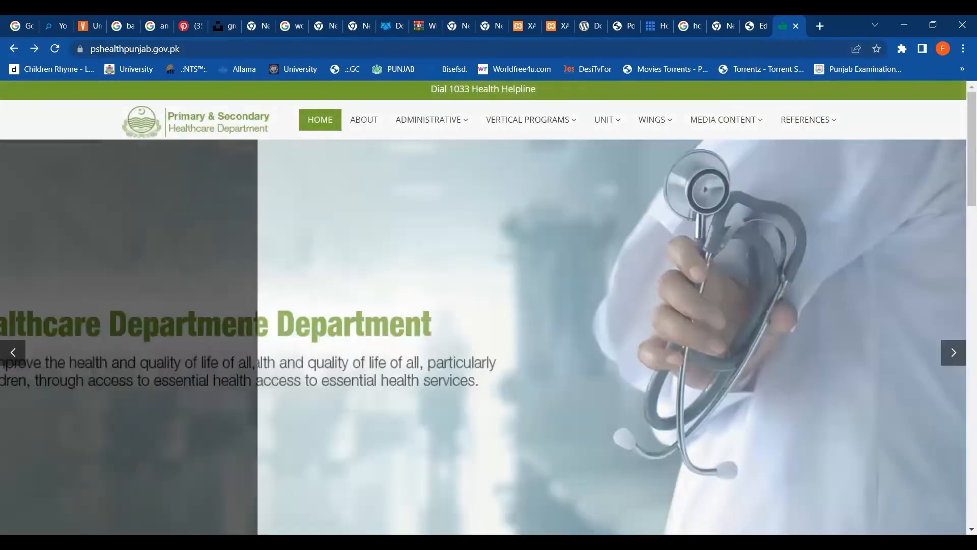
# Step: Open the full "Provision of ACRs" notice under Information & Notifications and copy its body paragraph
pyautogui.scroll(-5, 810, 443)
pyautogui.scroll(-10, 690, 499)
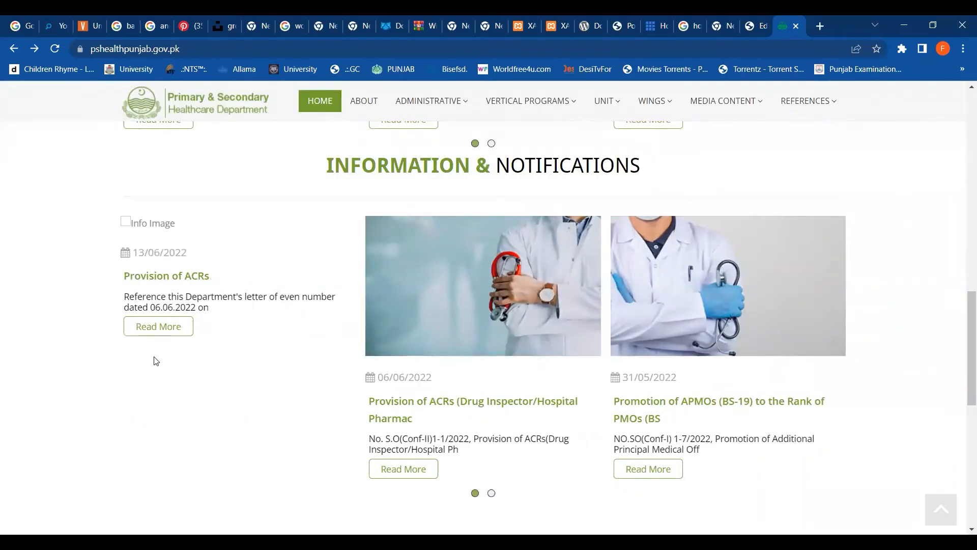
pyautogui.click(155, 329)
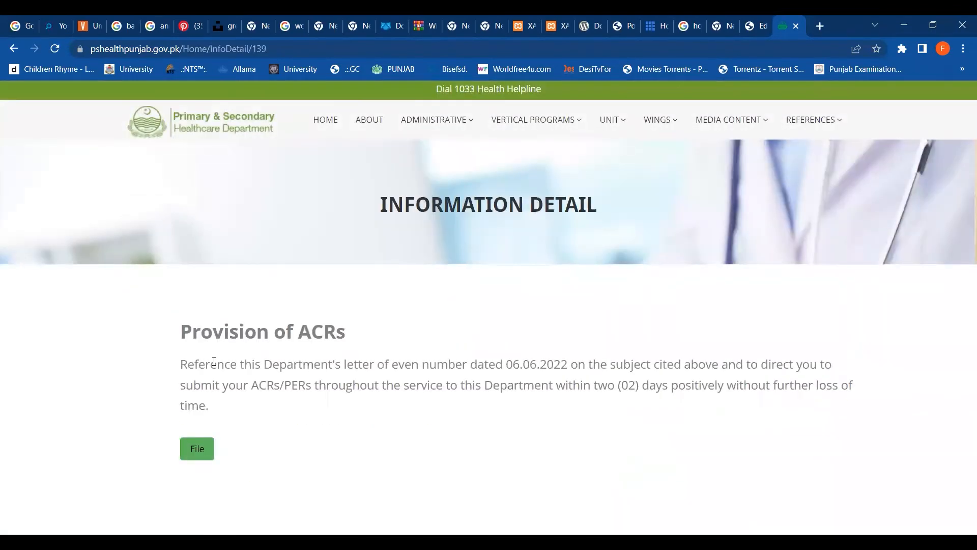
pyautogui.tripleClick(181, 363)
pyautogui.hotkey('ctrl', 'c')
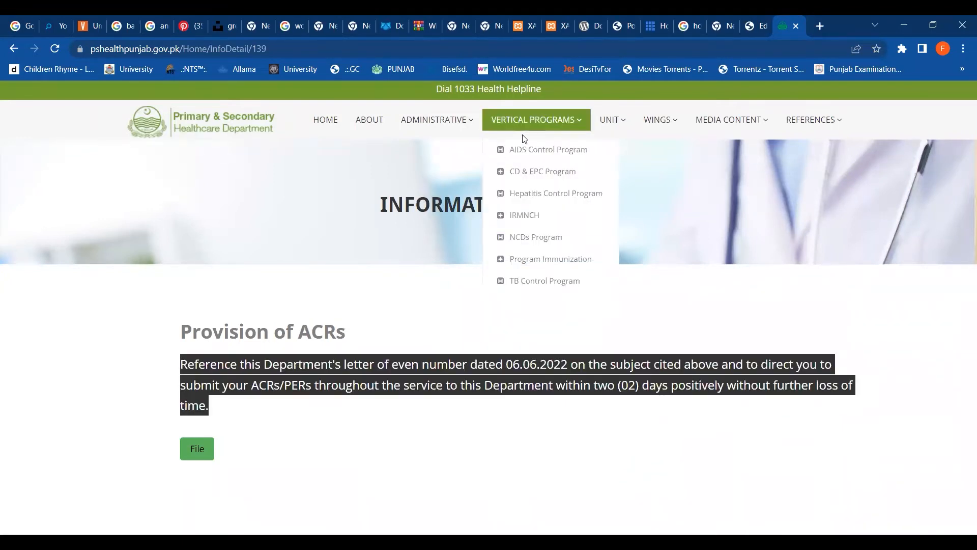
# Step: Paste the copied paragraph into the empty block of the Home page in the WordPress editor and turn on bold
pyautogui.click(754, 26)
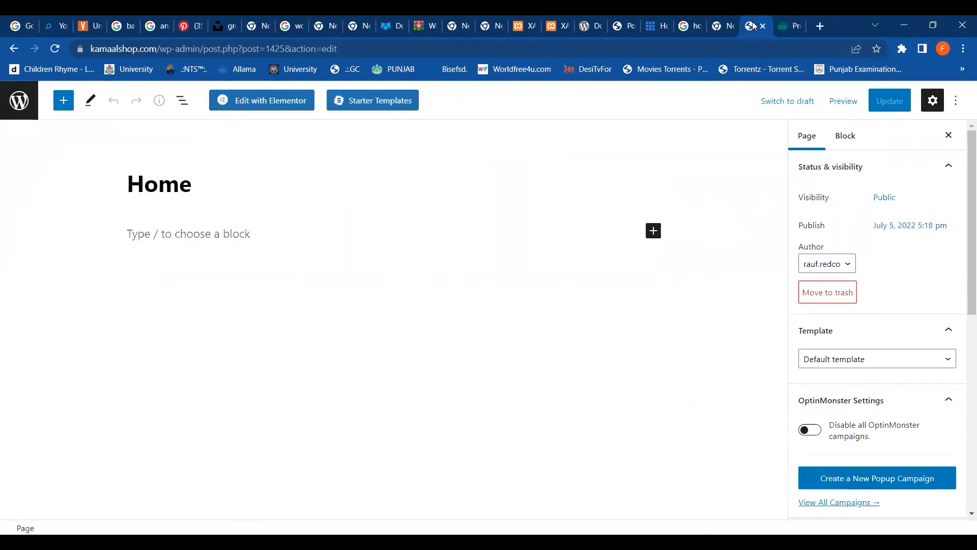
pyautogui.click(238, 235)
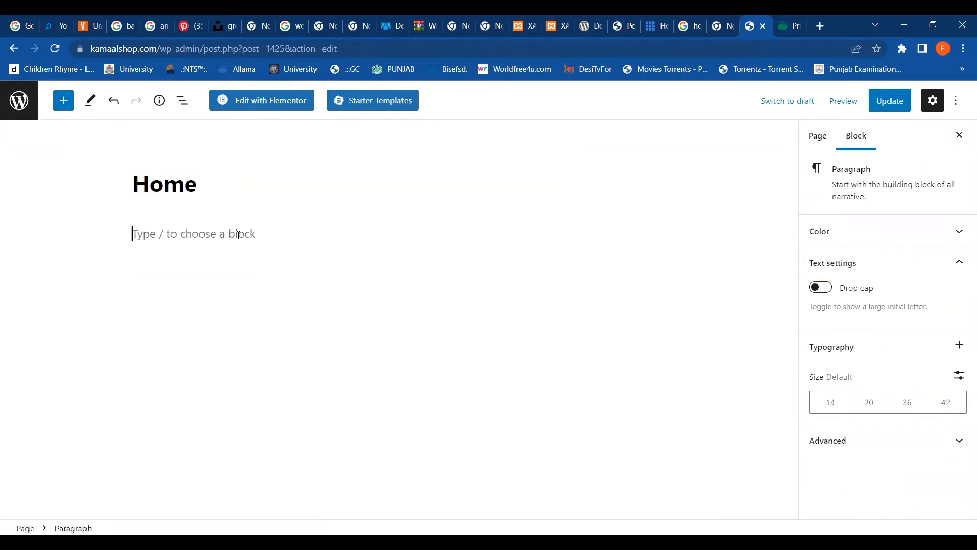
pyautogui.hotkey('ctrl', 'v')
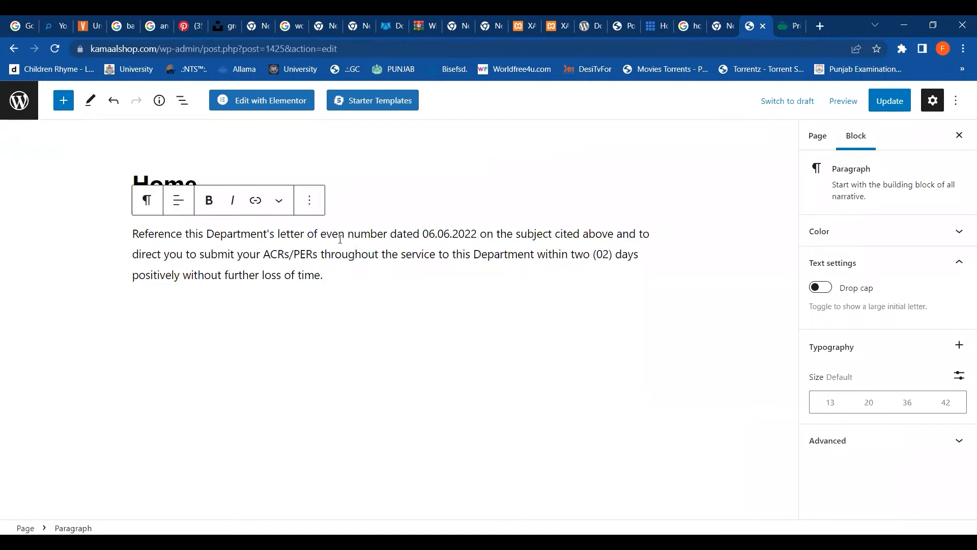
pyautogui.click(210, 202)
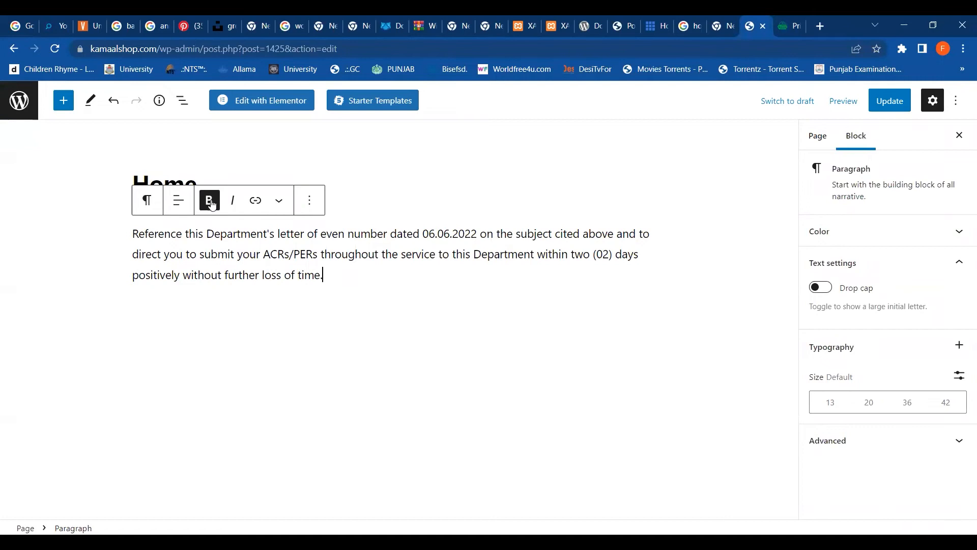
# Step: Select the whole pasted paragraph on the Home page and format it as bold and italic
pyautogui.click(135, 234)
pyautogui.hotkey('shift', 'Right')
pyautogui.hotkey('shift', 'Right')
pyautogui.hotkey('shift', 'Right')
pyautogui.hotkey('shift', 'Right')
pyautogui.hotkey('shift', 'Right')
pyautogui.hotkey('shift', 'Right')
pyautogui.hotkey('shift', 'Right')
pyautogui.hotkey('shift', 'Right')
pyautogui.hotkey('shift', 'Right')
pyautogui.hotkey('shift', 'Right')
pyautogui.hotkey('shift', 'Right')
pyautogui.hotkey('shift', 'Right')
pyautogui.hotkey('shift', 'Right')
pyautogui.hotkey('shift', 'Right')
pyautogui.hotkey('shift', 'Right')
pyautogui.hotkey('shift', 'Right')
pyautogui.hotkey('shift', 'Right')
pyautogui.hotkey('shift', 'Right')
pyautogui.hotkey('shift', 'Right')
pyautogui.hotkey('shift', 'Right')
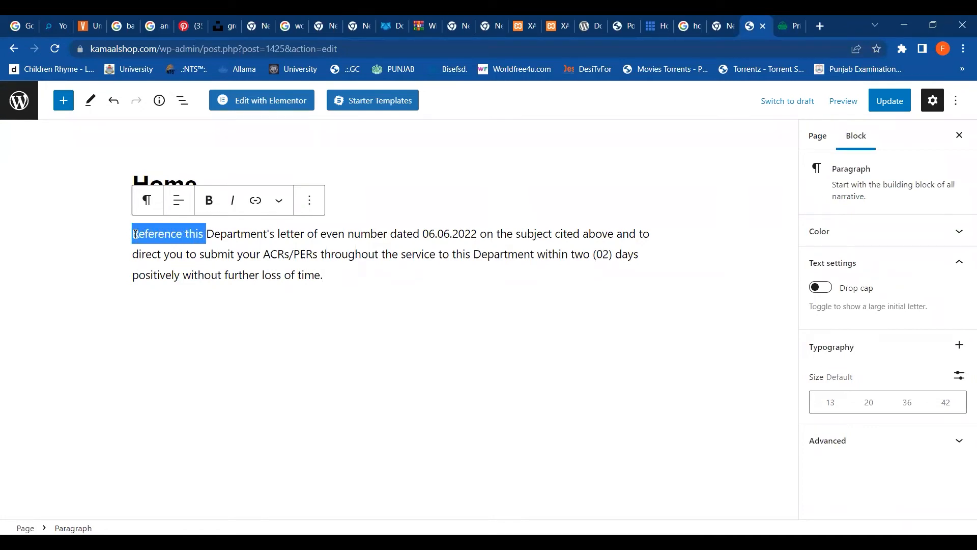
pyautogui.hotkey('shift', 'Down')
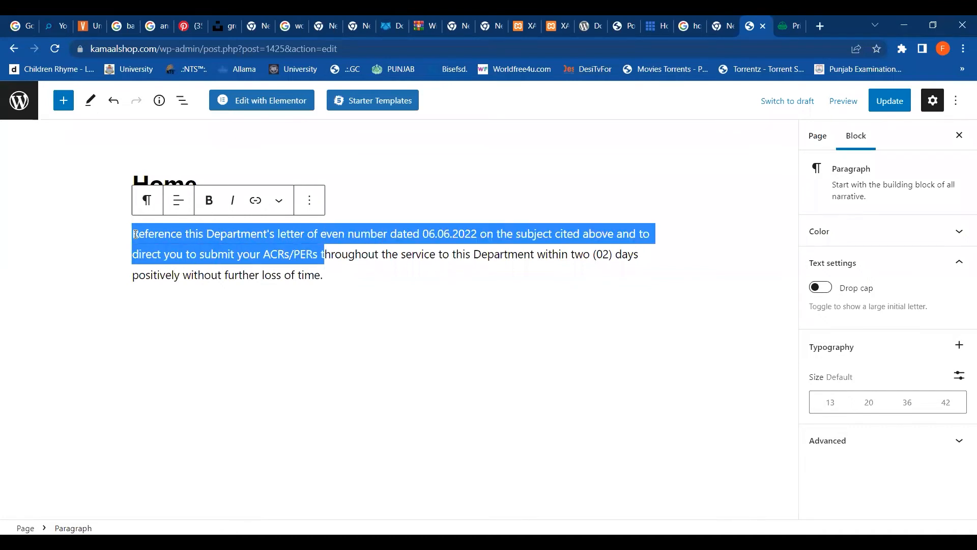
pyautogui.hotkey('shift', 'Down')
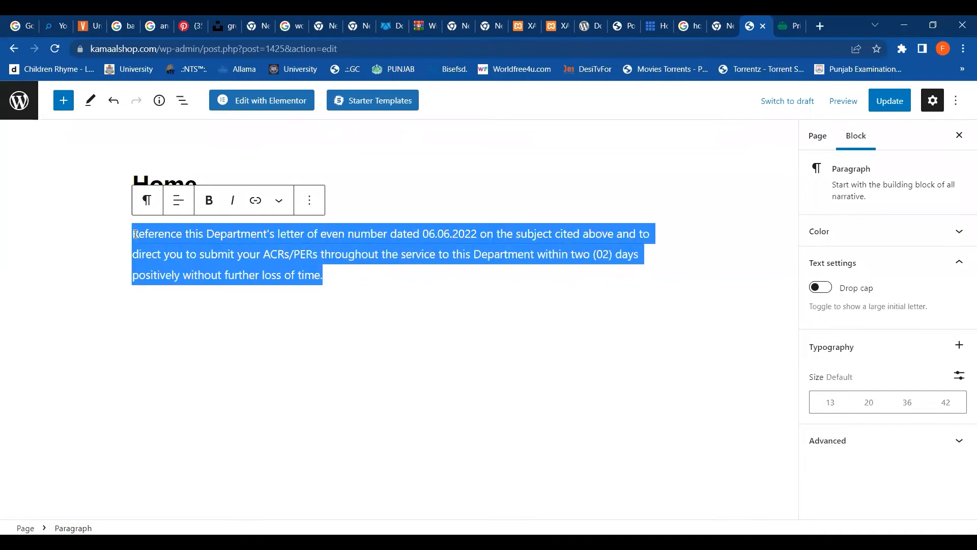
pyautogui.click(209, 201)
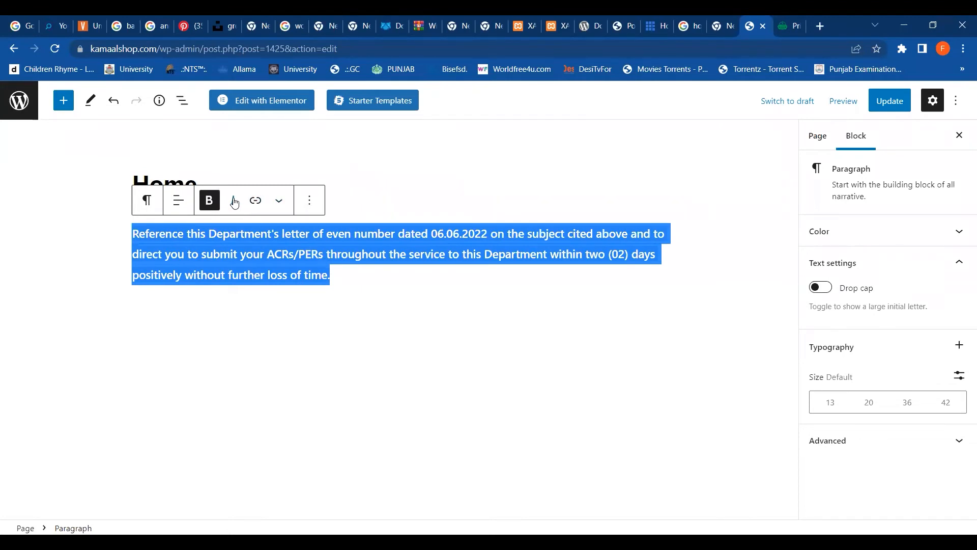
pyautogui.click(234, 201)
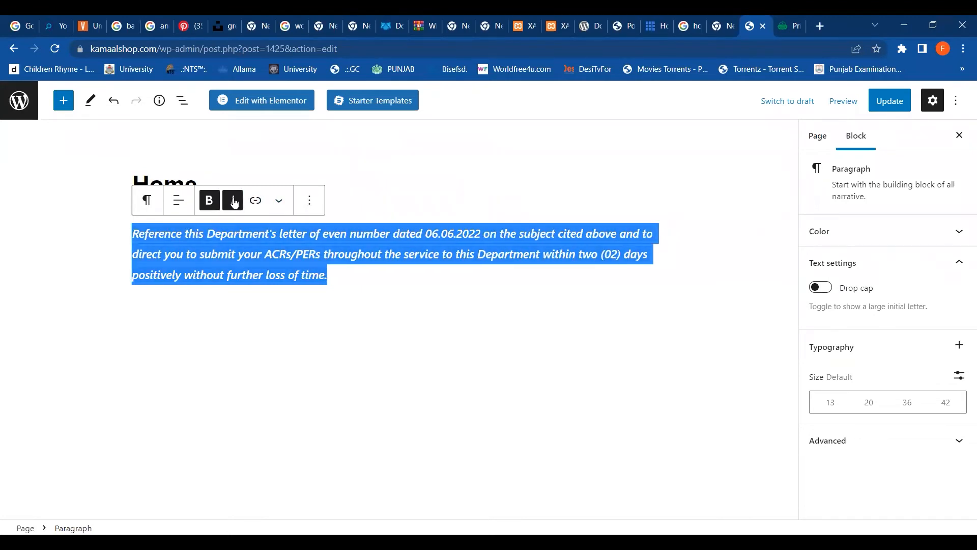
pyautogui.click(312, 201)
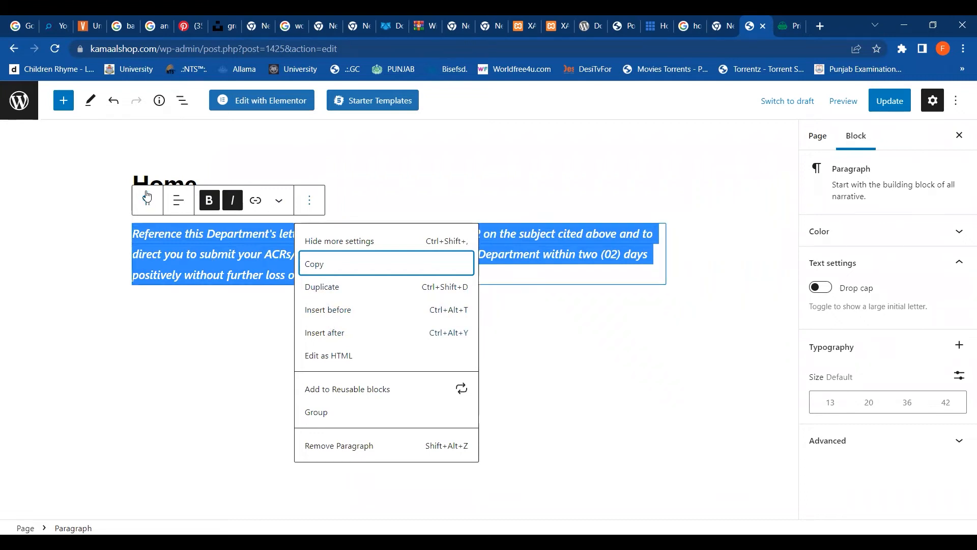
pyautogui.click(183, 204)
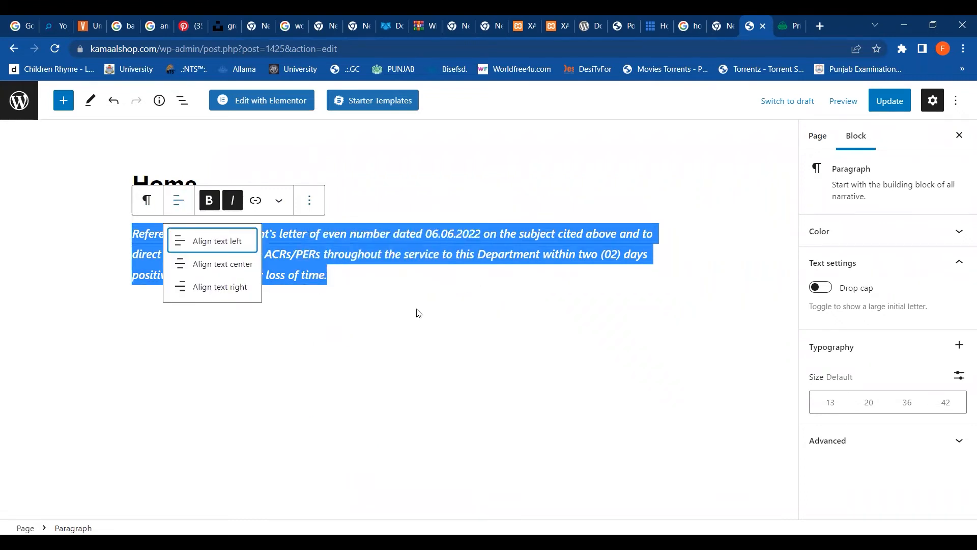
pyautogui.click(440, 356)
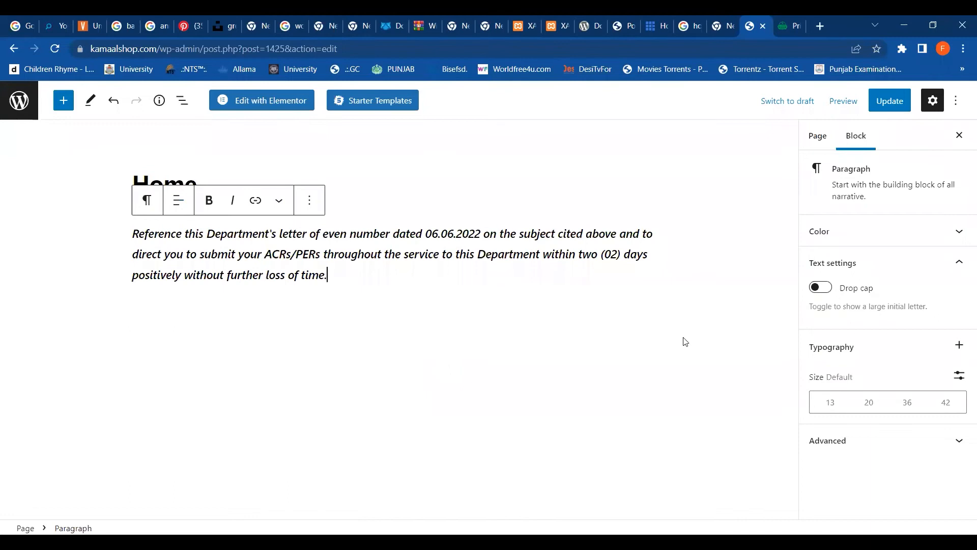
# Step: Set the Home paragraph's text colour to purple #9b51e0, trying pale pink first
pyautogui.click(898, 236)
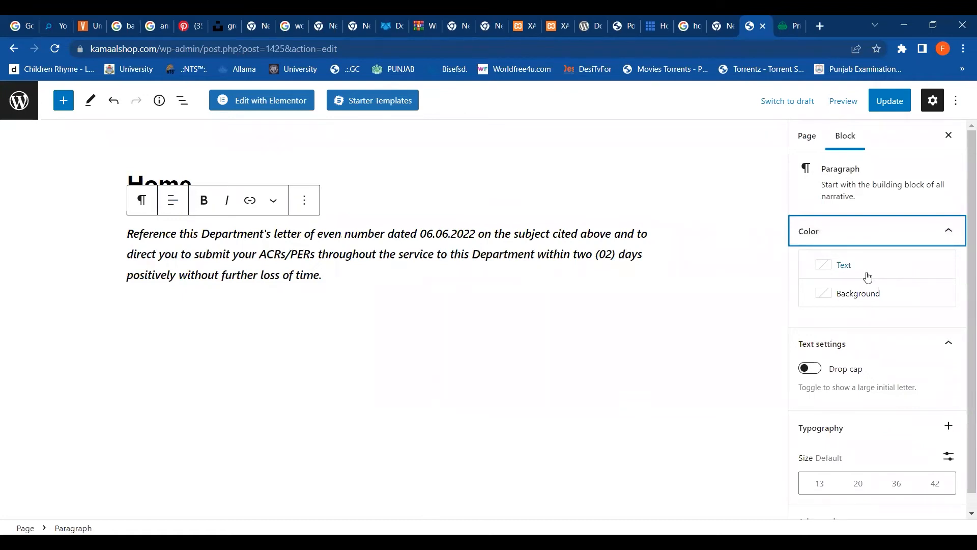
pyautogui.click(825, 265)
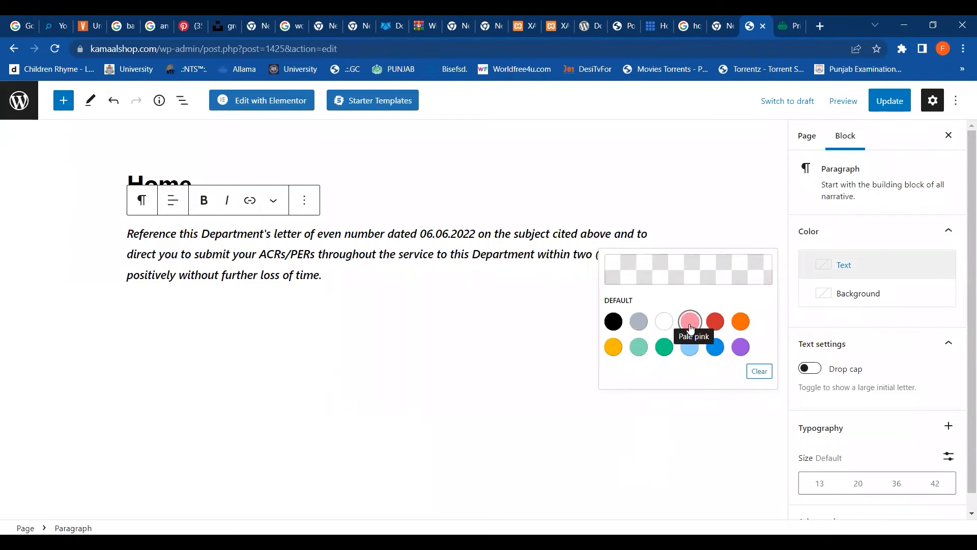
pyautogui.click(691, 329)
pyautogui.click(741, 346)
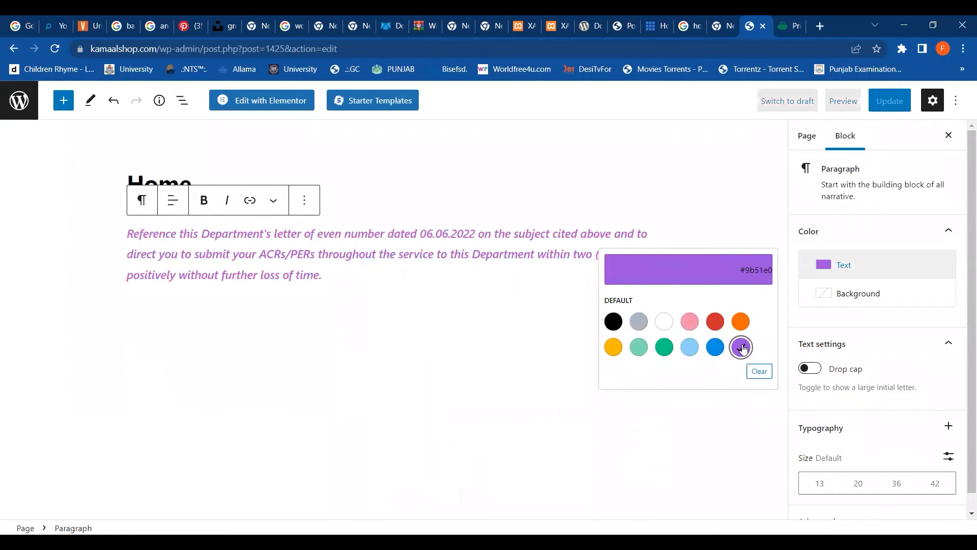
# Step: Try grey, light blue and purple as the paragraph's background colour, and settle on amber yellow
pyautogui.click(825, 296)
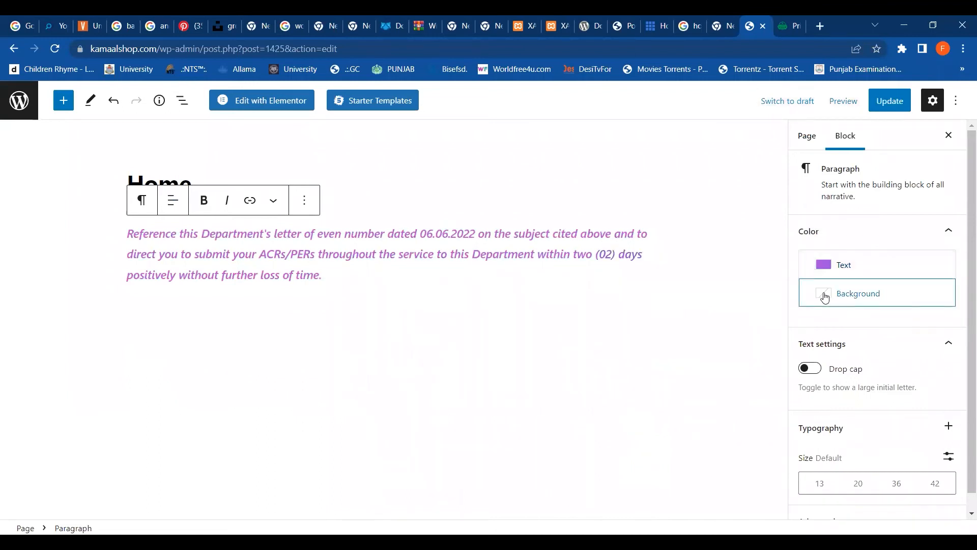
pyautogui.click(825, 296)
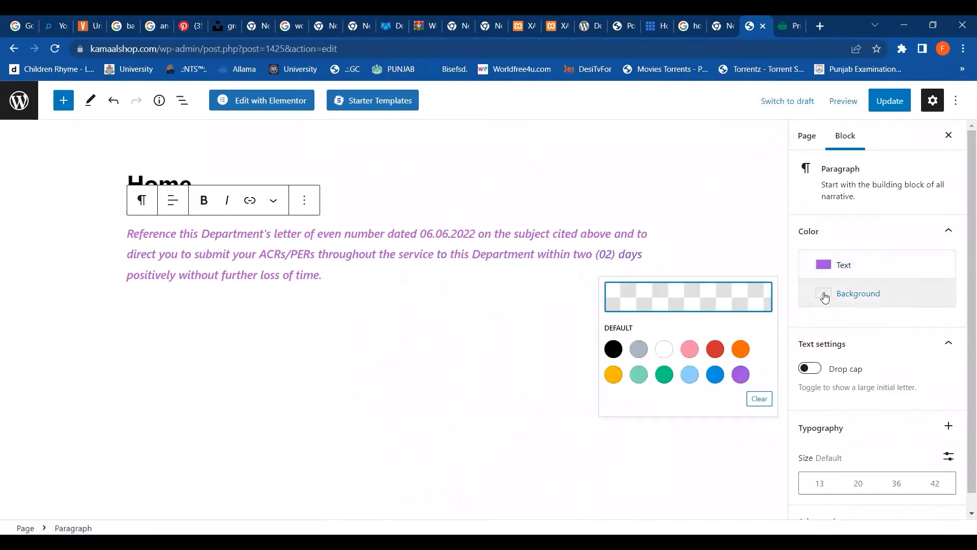
pyautogui.click(638, 353)
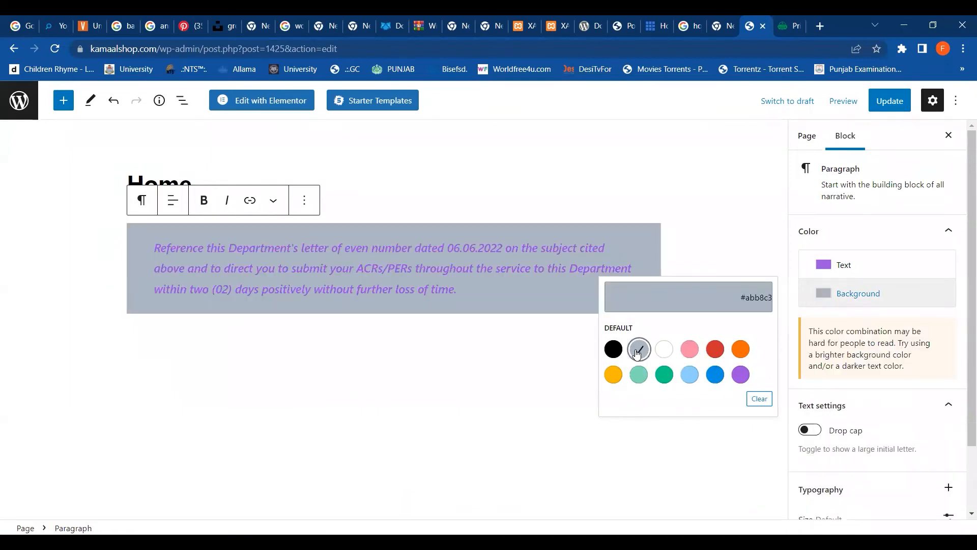
pyautogui.click(691, 375)
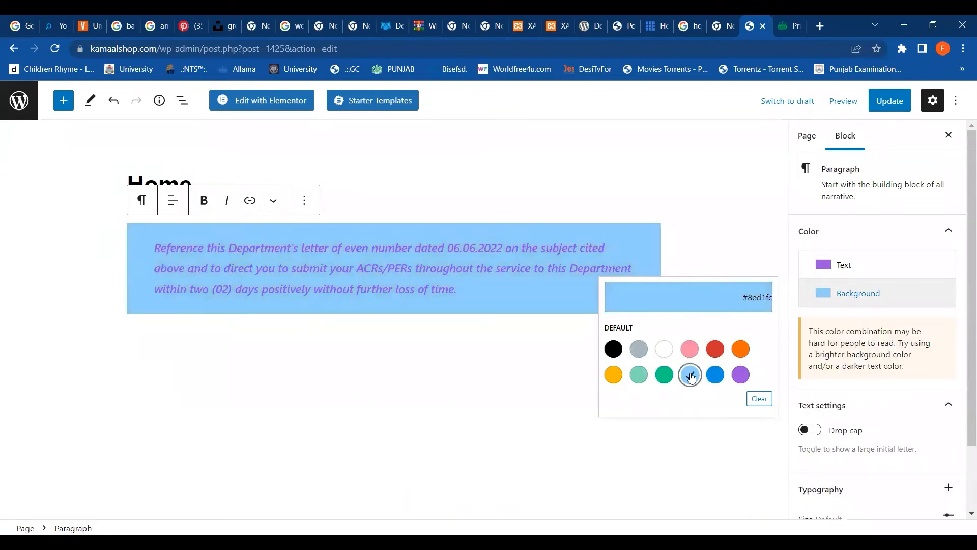
pyautogui.click(740, 376)
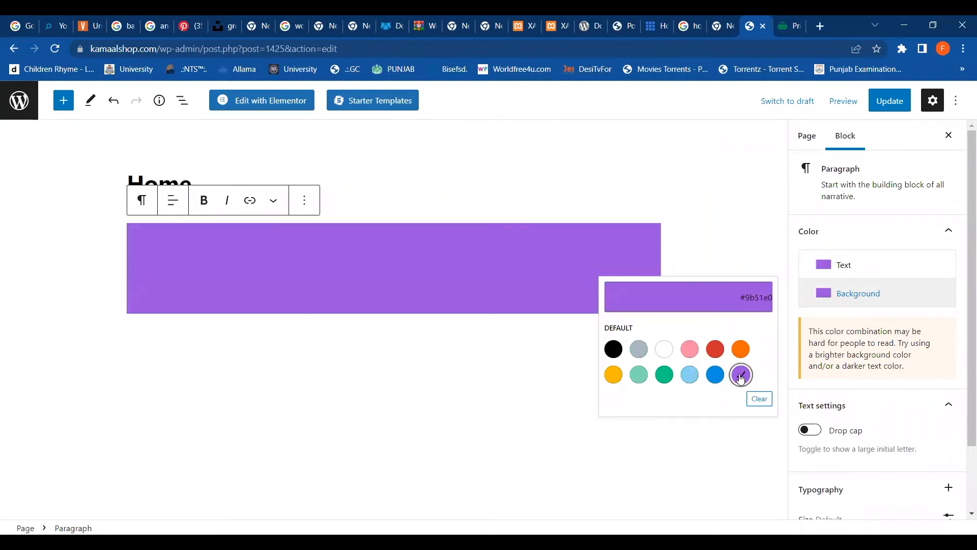
pyautogui.click(614, 376)
pyautogui.click(457, 360)
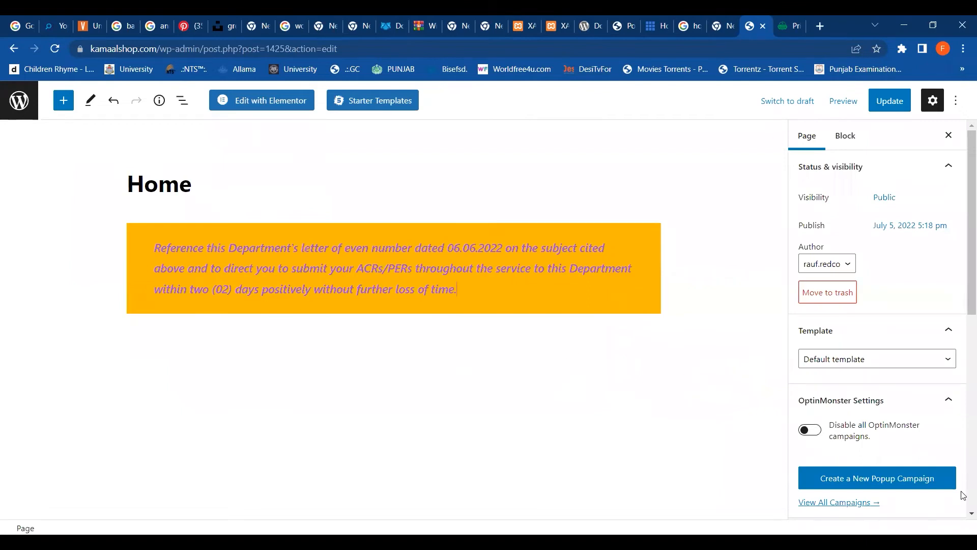
# Step: Update the Home page, return to the list of all pages and open the Courses page for editing
pyautogui.scroll(-6, 964, 504)
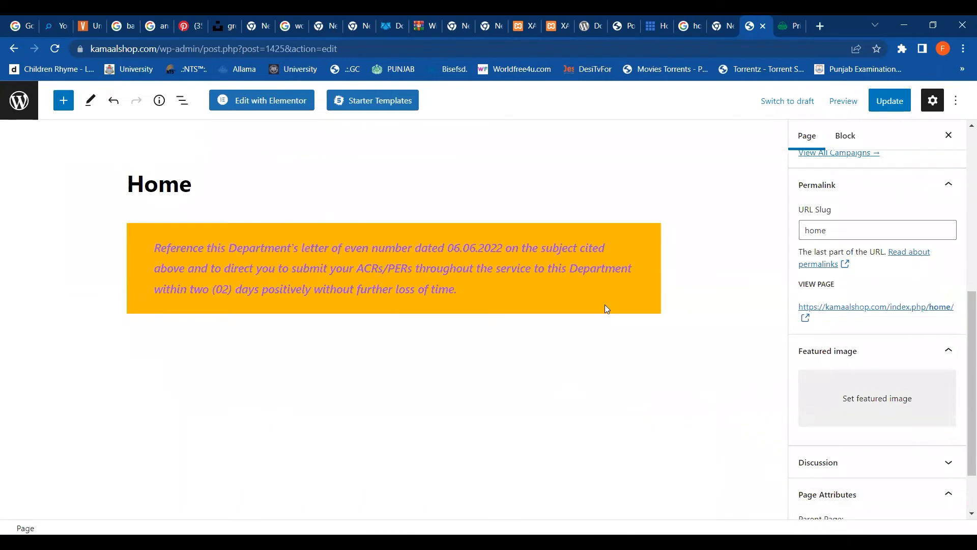
pyautogui.click(883, 106)
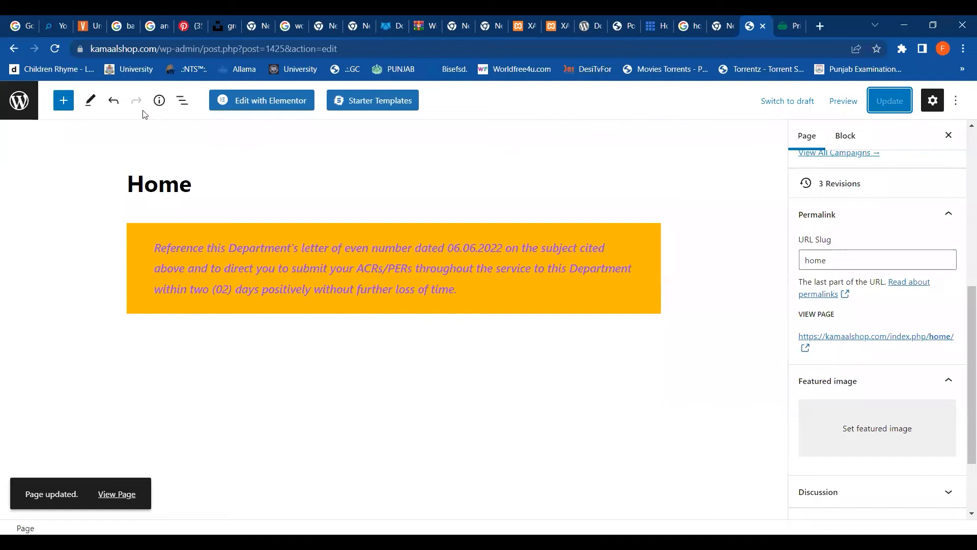
pyautogui.click(14, 50)
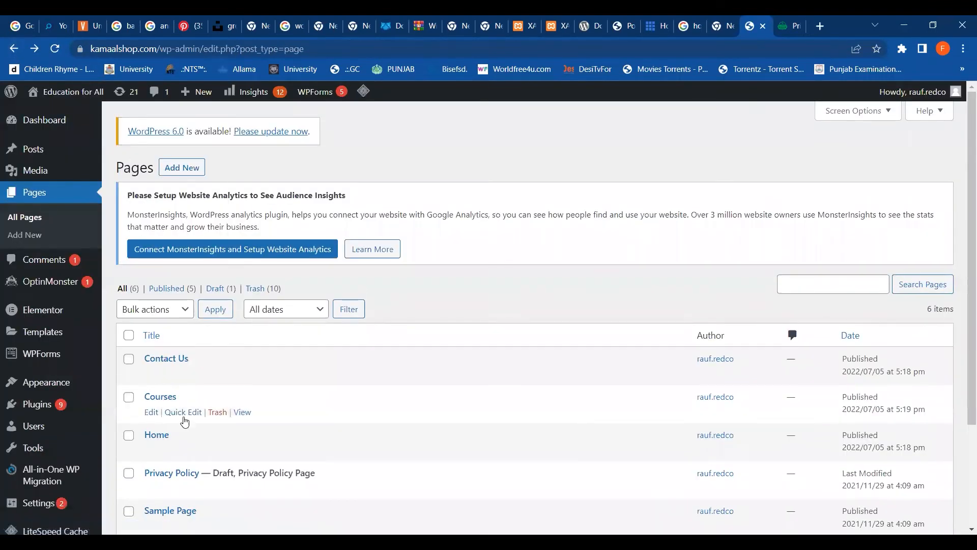
pyautogui.click(149, 415)
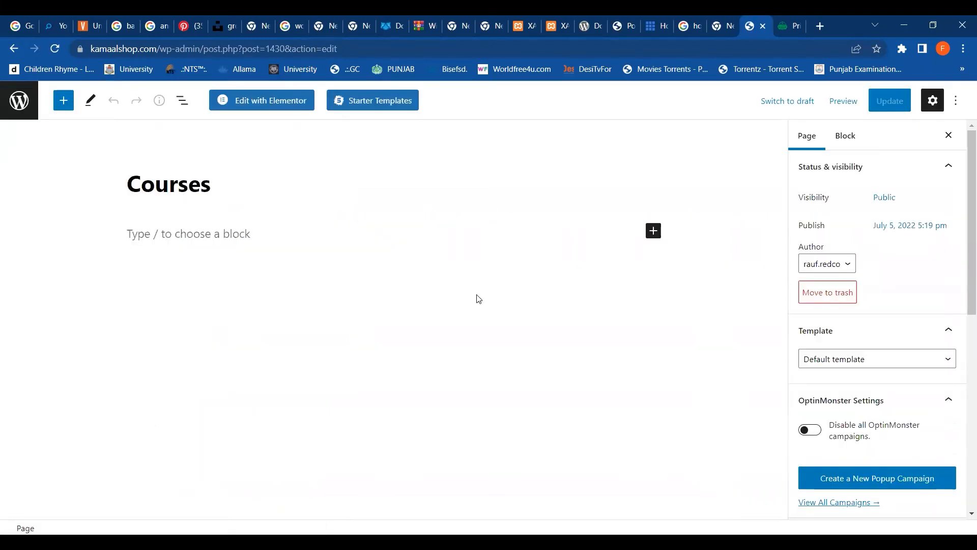
# Step: Search Google in a new tab for "animation background scenery", open the Pinterest Cartoon Scenery result and return to the results
pyautogui.click(819, 26)
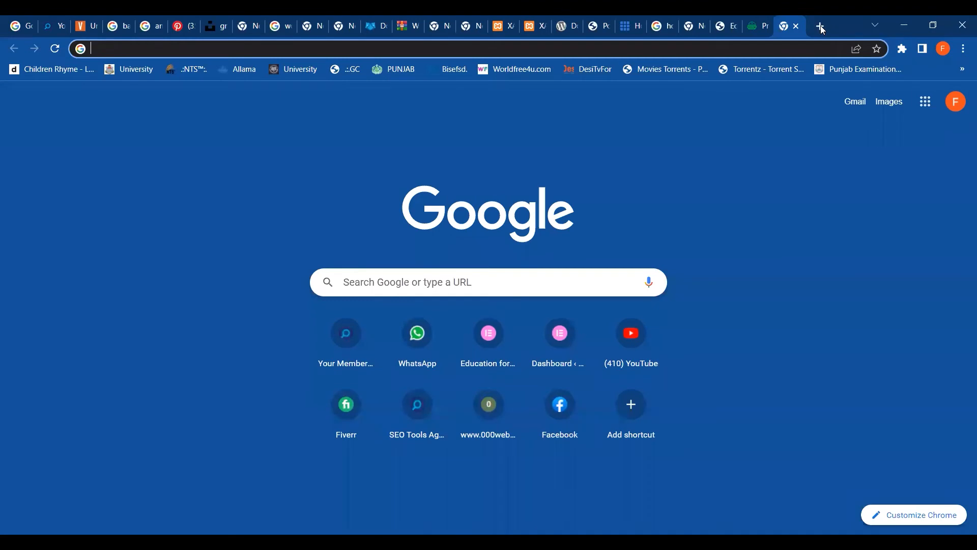
pyautogui.write('ani')
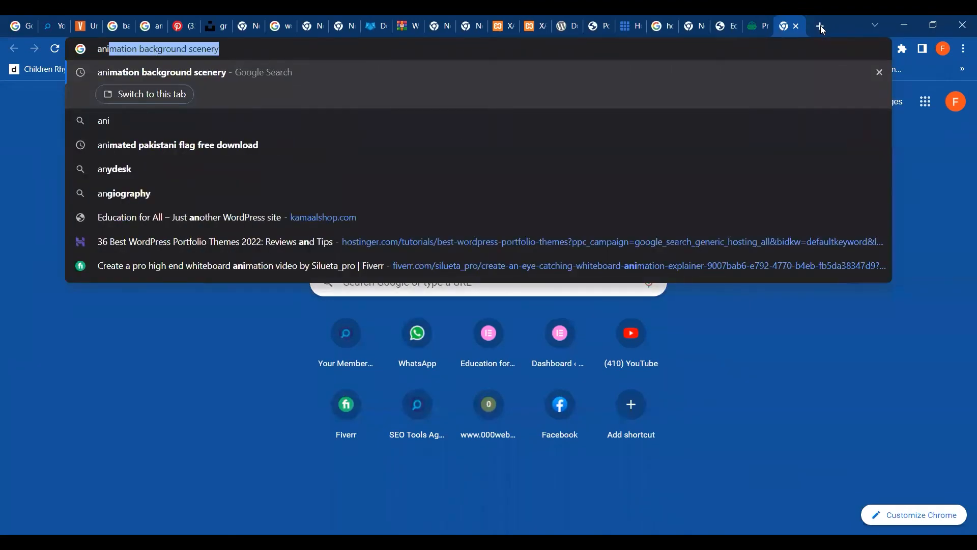
pyautogui.write('matio')
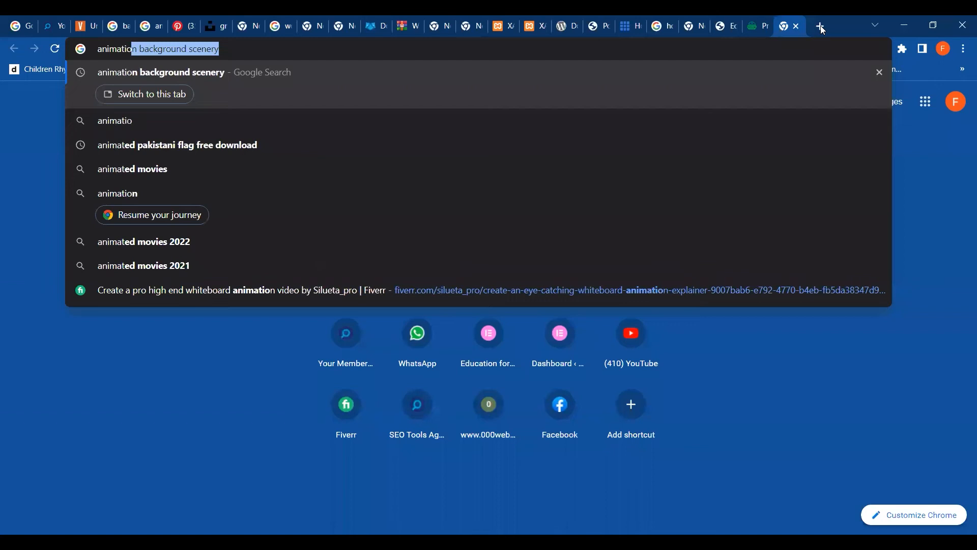
pyautogui.write('n')
pyautogui.press('Return')
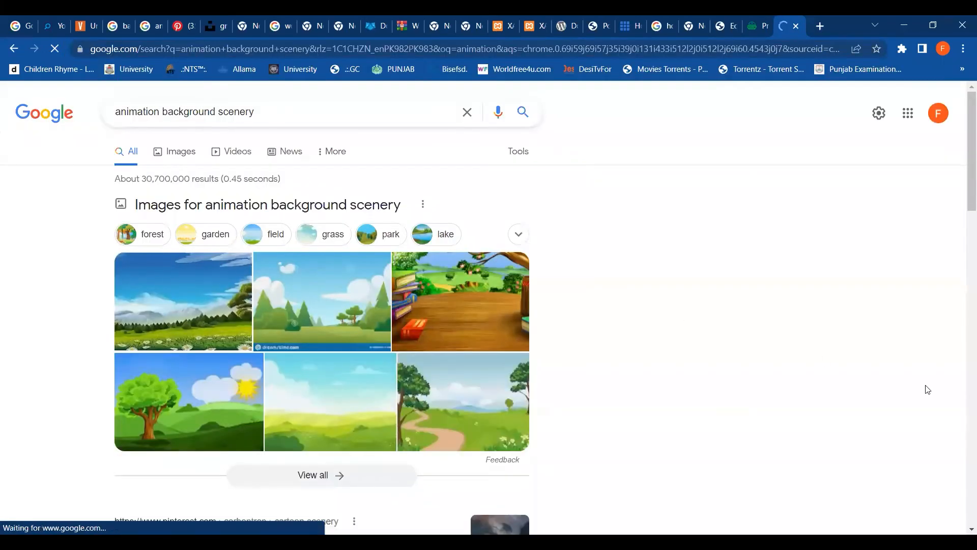
pyautogui.scroll(-8, 961, 474)
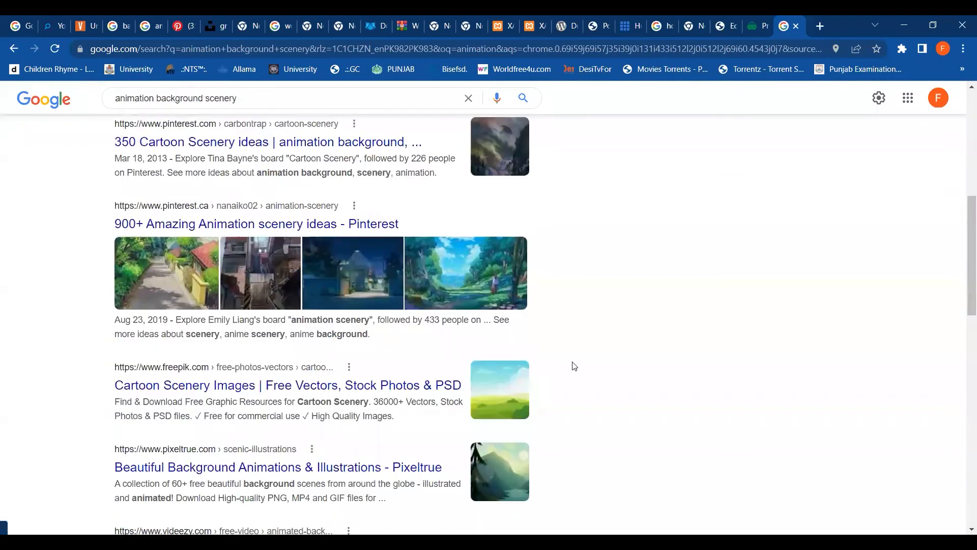
pyautogui.click(166, 151)
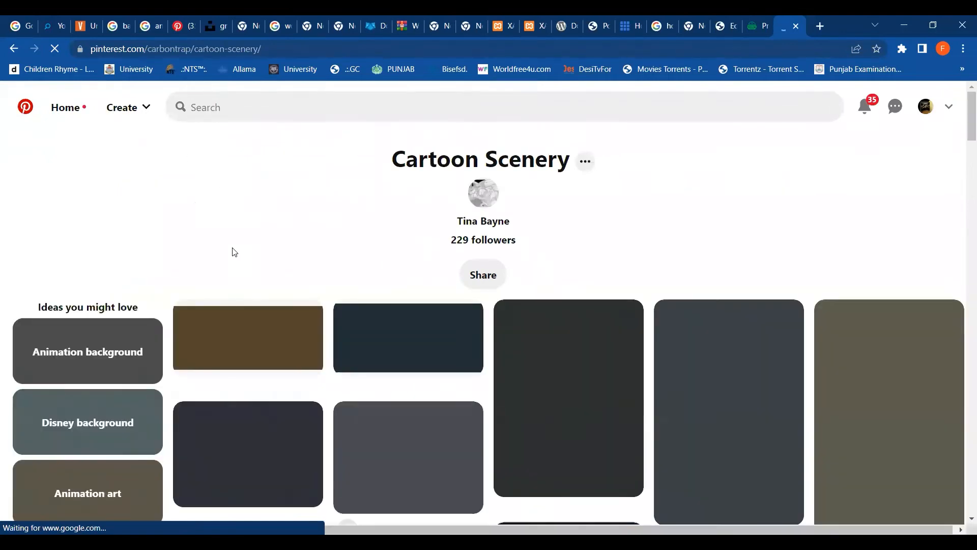
pyautogui.click(14, 49)
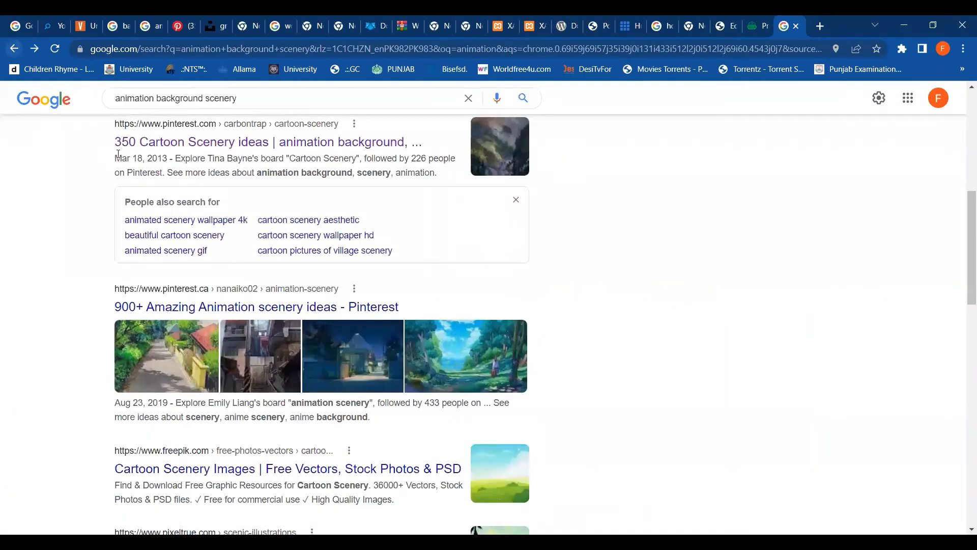
# Step: Select and copy the description text of the "350 Cartoon Scenery ideas" result, from "Explore" to "animation"
pyautogui.doubleClick(176, 156)
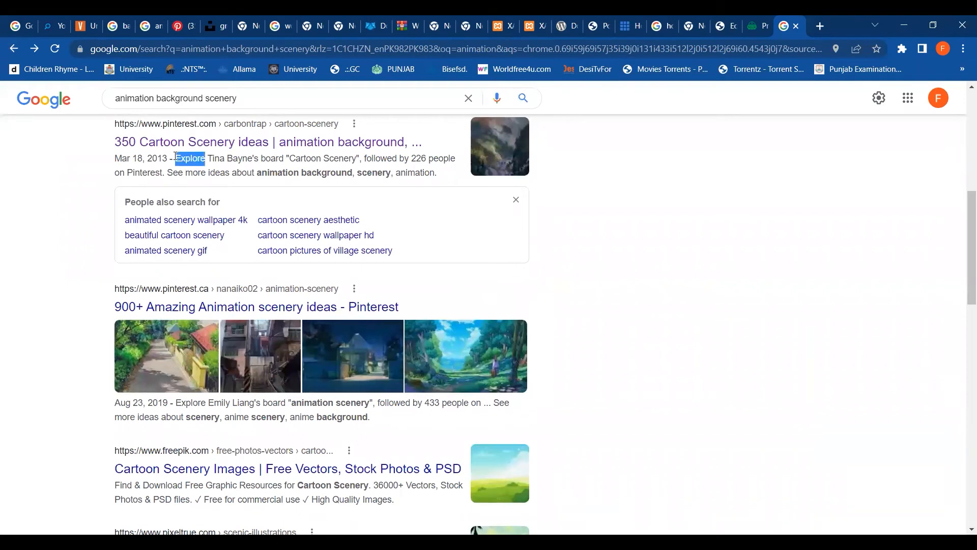
pyautogui.hotkey('shift', 'Right')
pyautogui.hotkey('shift', 'Right')
pyautogui.hotkey('shift', 'Right')
pyautogui.hotkey('shift', 'Right')
pyautogui.hotkey('shift', 'Right')
pyautogui.hotkey('shift', 'Right')
pyautogui.hotkey('shift', 'Right')
pyautogui.hotkey('shift', 'Right')
pyautogui.hotkey('shift', 'Right')
pyautogui.hotkey('shift', 'Right')
pyautogui.hotkey('shift', 'Right')
pyautogui.hotkey('shift', 'Right')
pyautogui.hotkey('shift', 'Right')
pyautogui.hotkey('shift', 'Right')
pyautogui.hotkey('shift', 'Right')
pyautogui.hotkey('shift', 'Right')
pyautogui.hotkey('shift', 'Right')
pyautogui.hotkey('shift', 'Right')
pyautogui.hotkey('shift', 'Right')
pyautogui.hotkey('shift', 'Right')
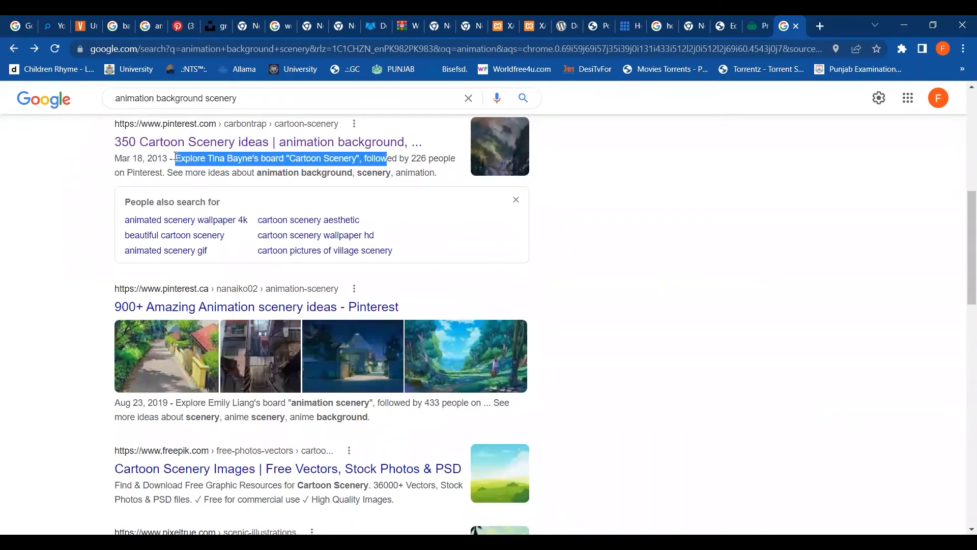
pyautogui.hotkey('shift', 'Down')
pyautogui.hotkey('shift', 'Right')
pyautogui.hotkey('shift', 'Right')
pyautogui.hotkey('shift', 'Right')
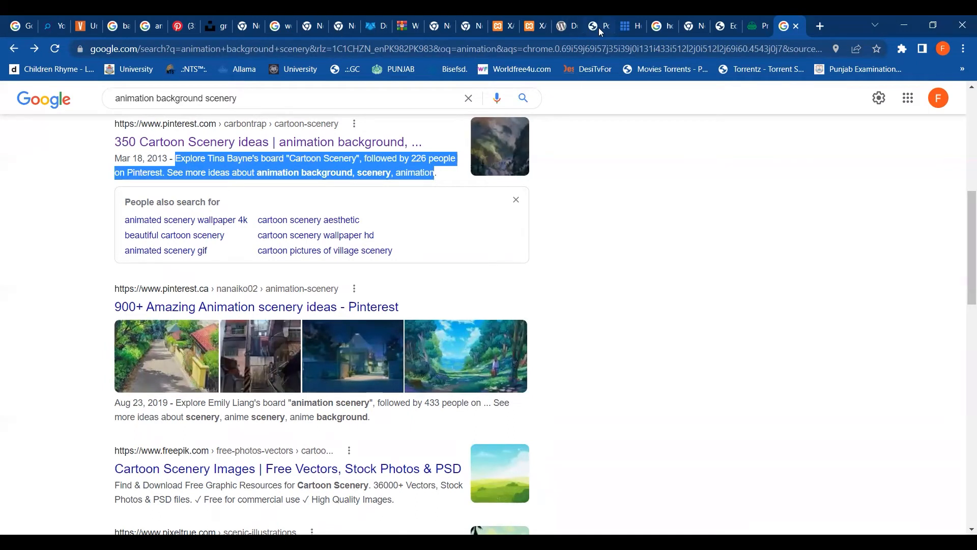
# Step: Paste the copied description into the empty block of the Courses page and expand the block's advanced settings
pyautogui.click(722, 28)
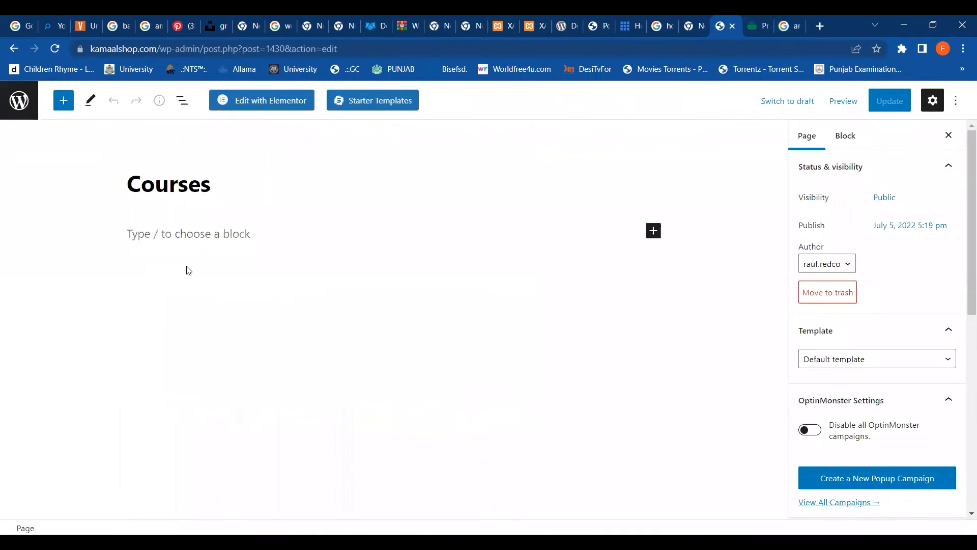
pyautogui.click(190, 236)
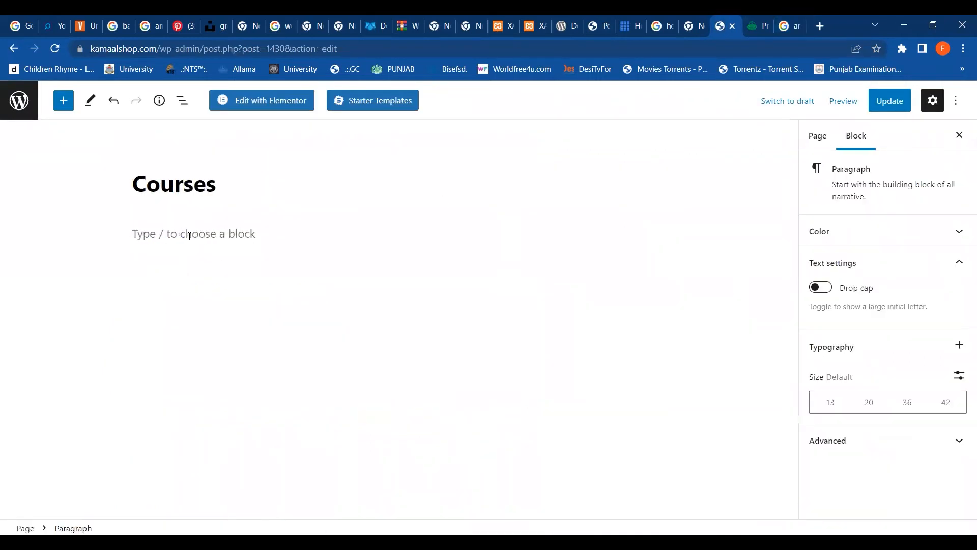
pyautogui.write('Explore Tina Bayne\'s board "Cartoon Scenery", followed by 226 people on Pinterest. See more ideas about animation background, scenery, animation')
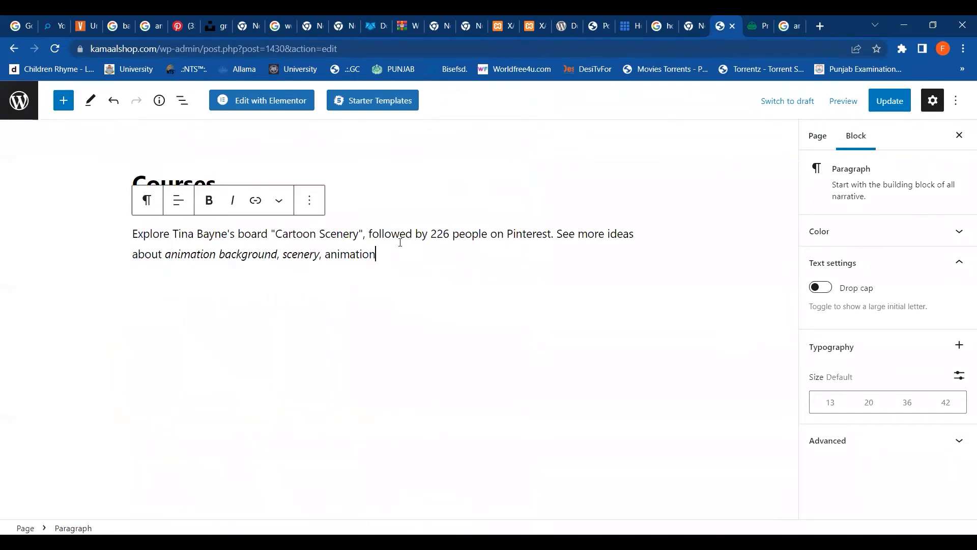
pyautogui.click(959, 443)
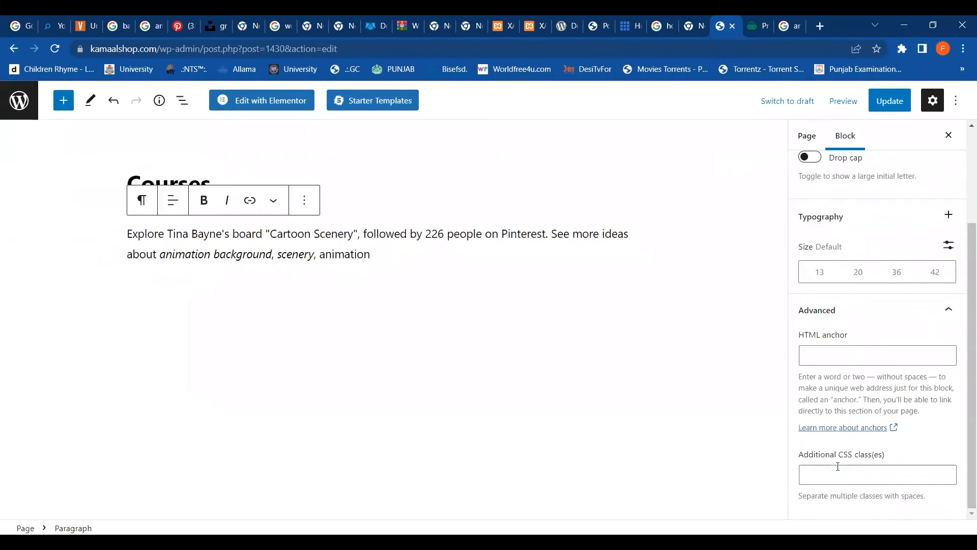
pyautogui.click(419, 288)
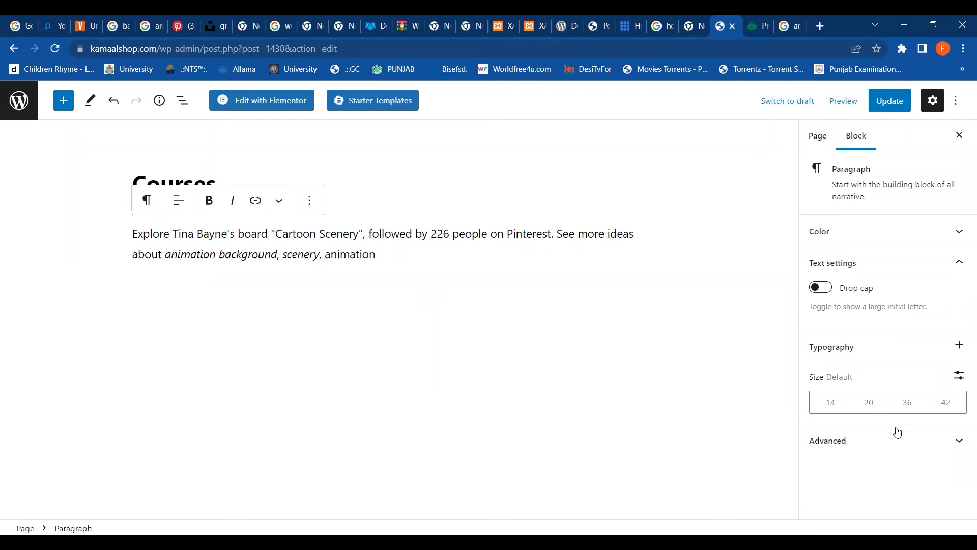
pyautogui.click(946, 441)
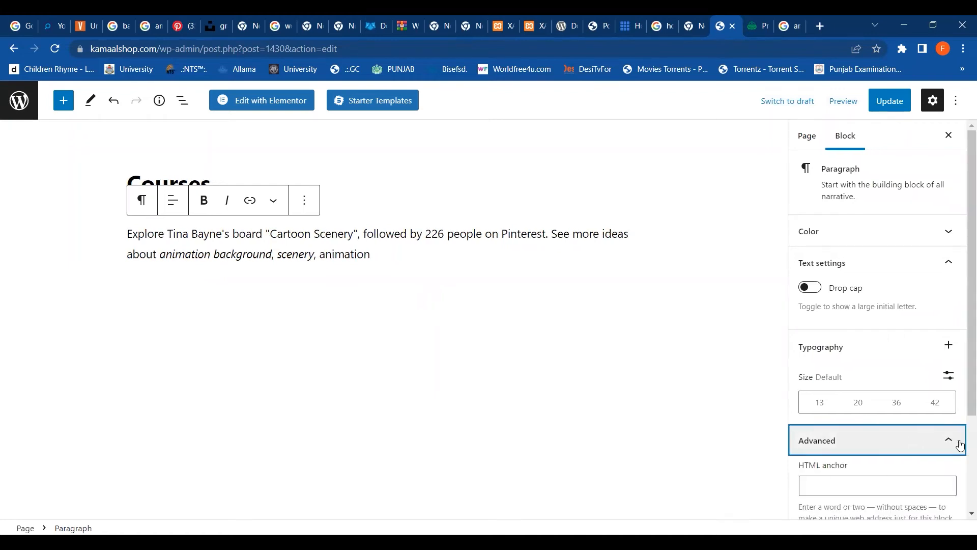
pyautogui.scroll(-3, 963, 494)
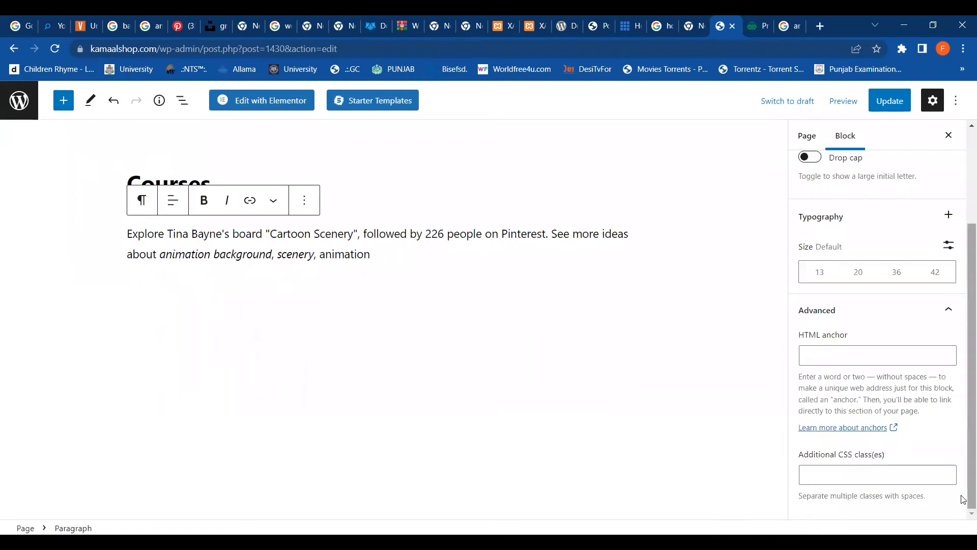
# Step: Set h1_hero-bg-2-2.png from the media library as the featured image of the Courses page
pyautogui.click(807, 137)
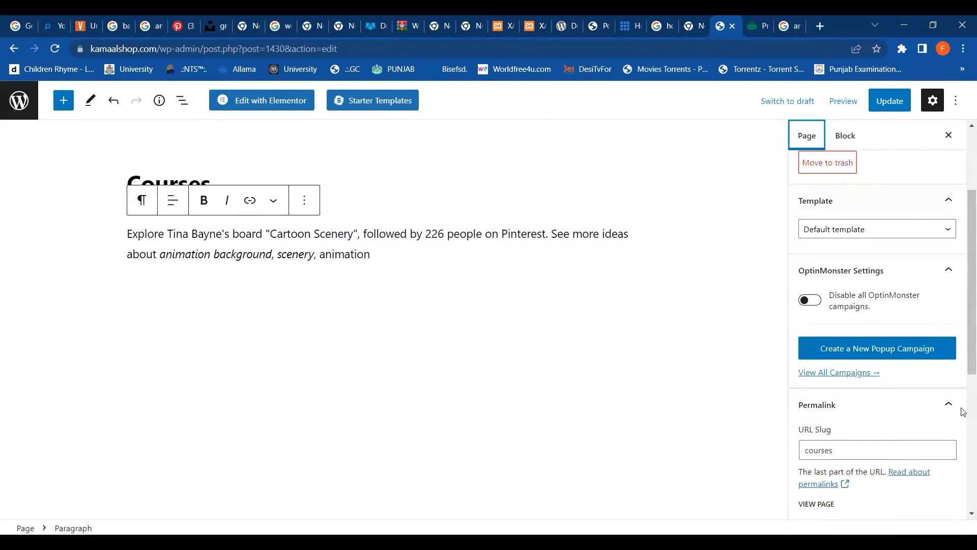
pyautogui.scroll(-5, 963, 496)
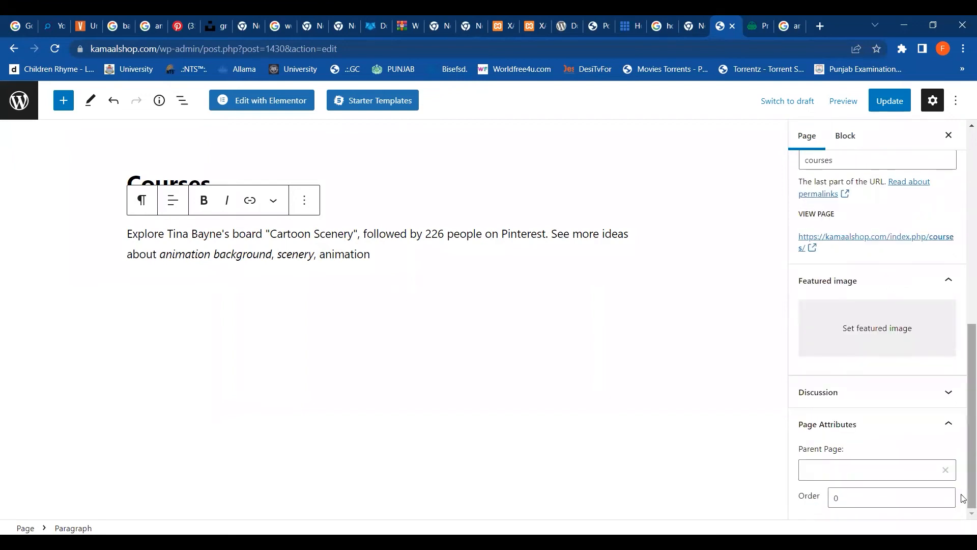
pyautogui.click(844, 338)
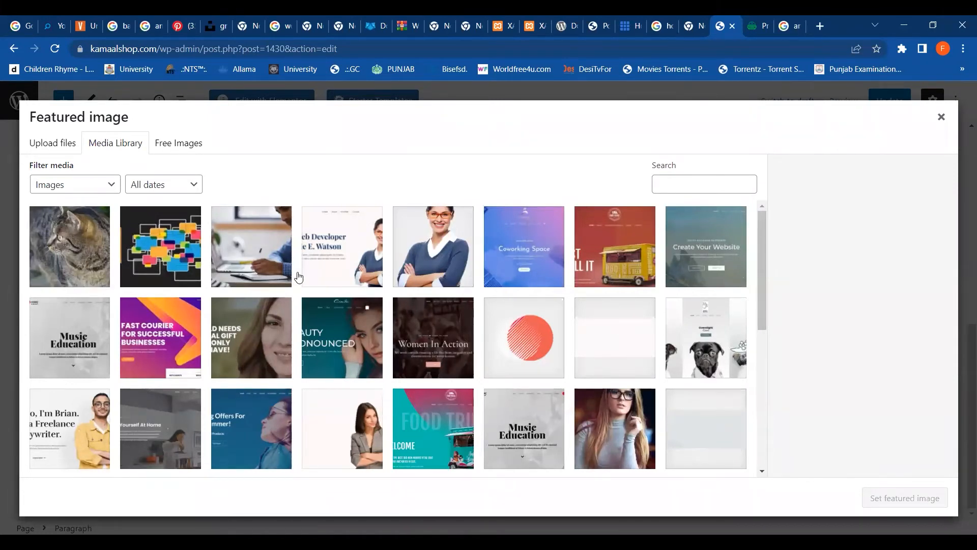
pyautogui.click(237, 249)
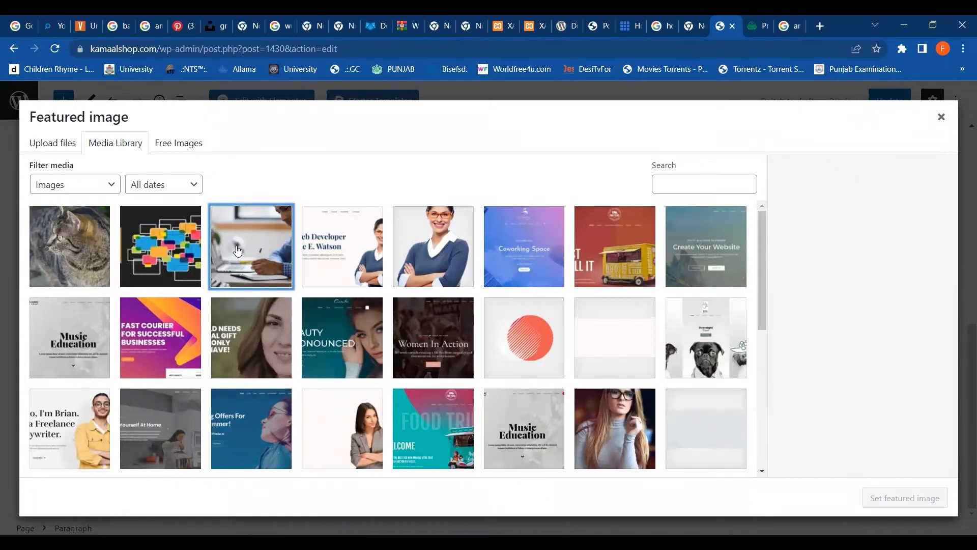
pyautogui.click(338, 423)
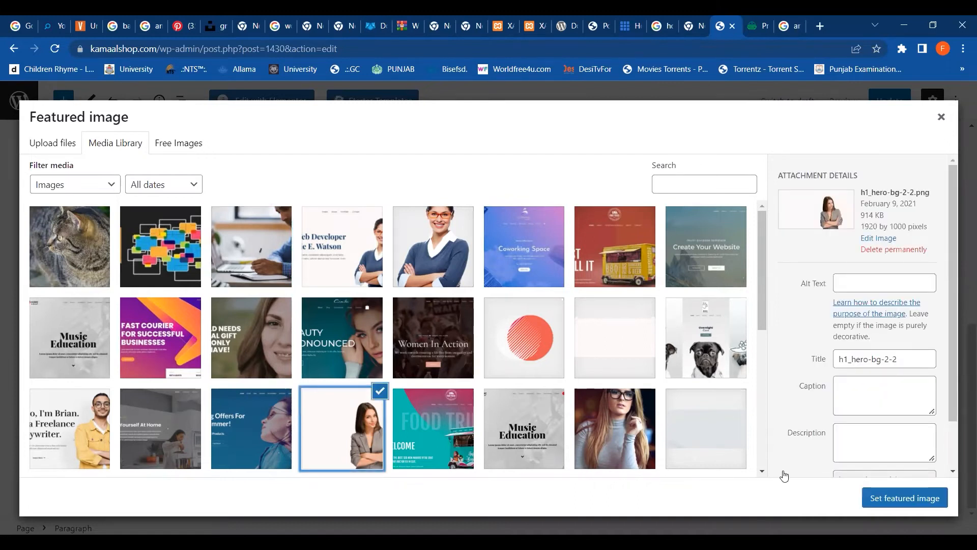
pyautogui.click(919, 502)
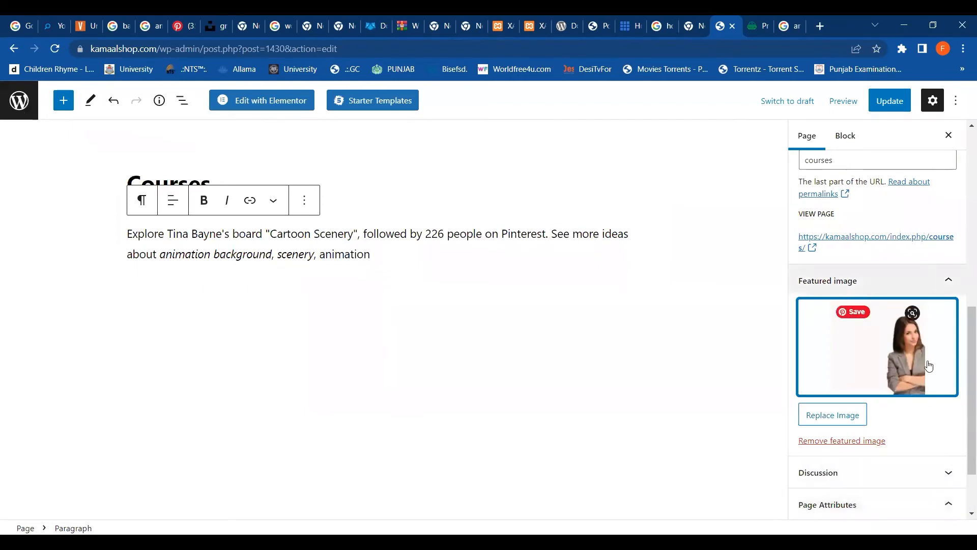
# Step: Update the Courses page with its new featured image and review the page settings
pyautogui.scroll(-2, 963, 506)
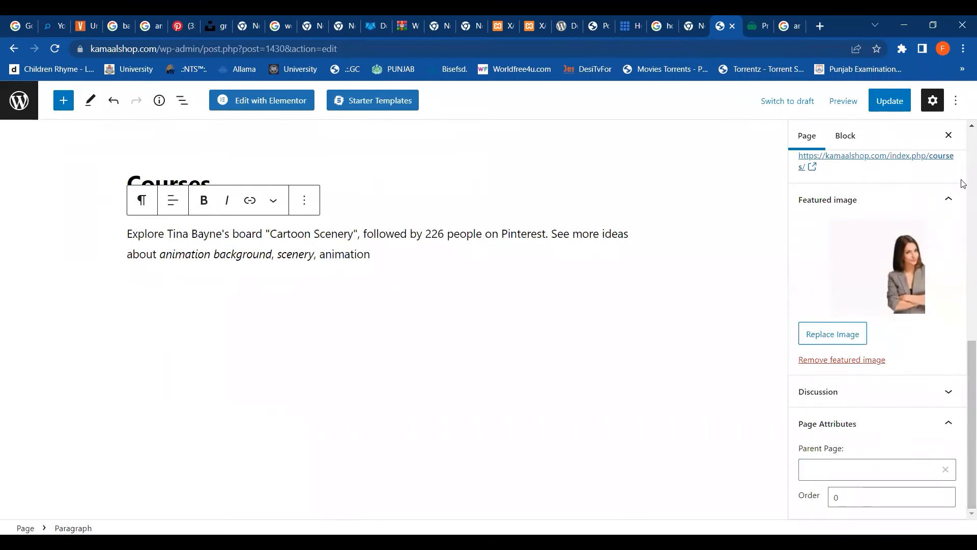
pyautogui.scroll(7, 963, 178)
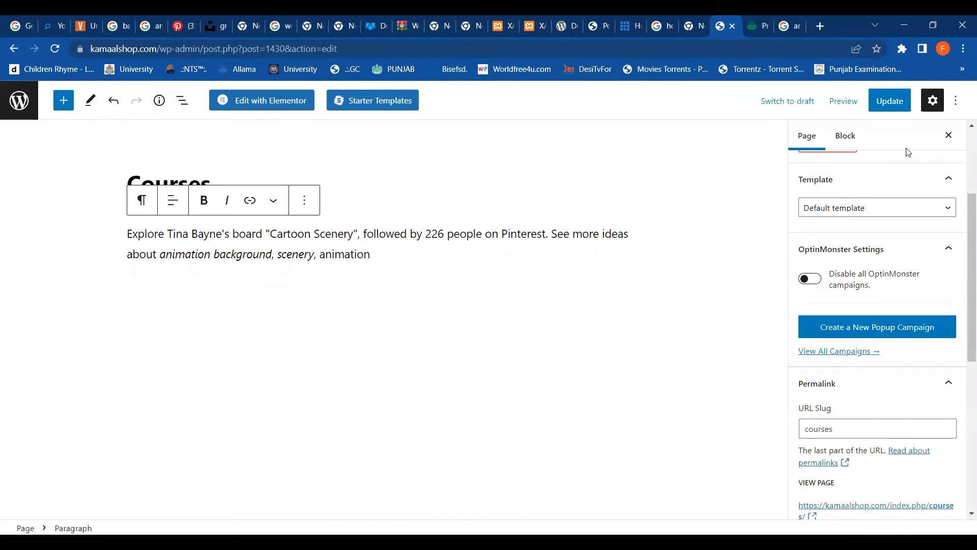
pyautogui.click(890, 104)
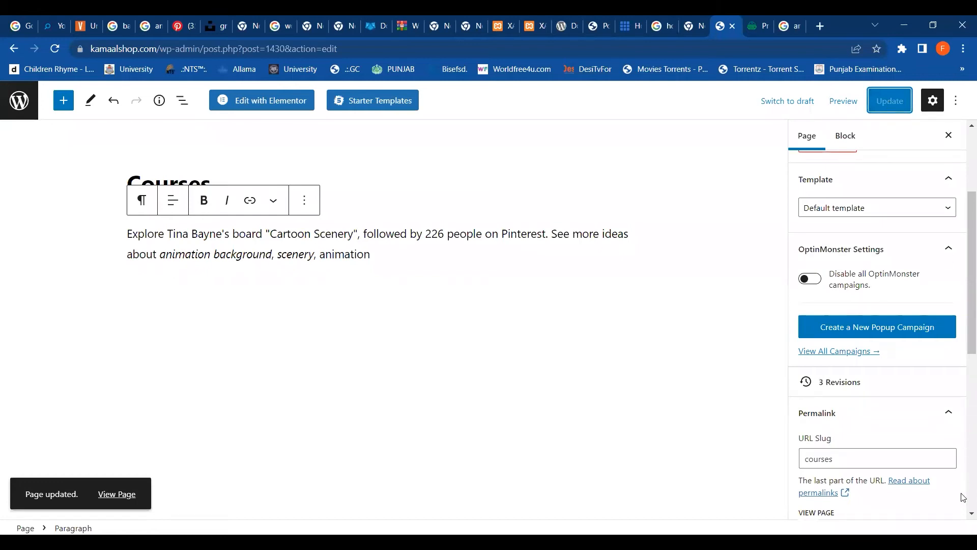
pyautogui.scroll(-7, 963, 512)
pyautogui.scroll(-1, 963, 513)
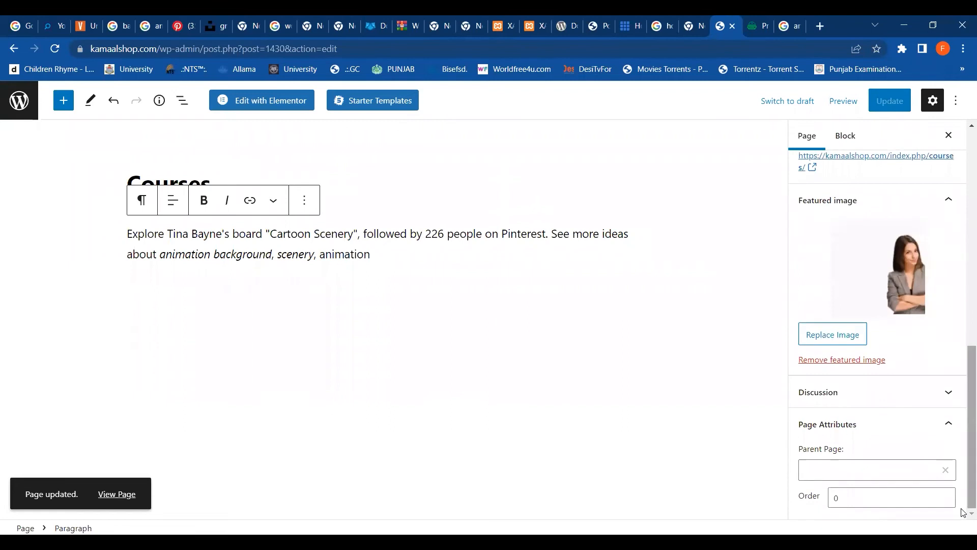
pyautogui.click(573, 334)
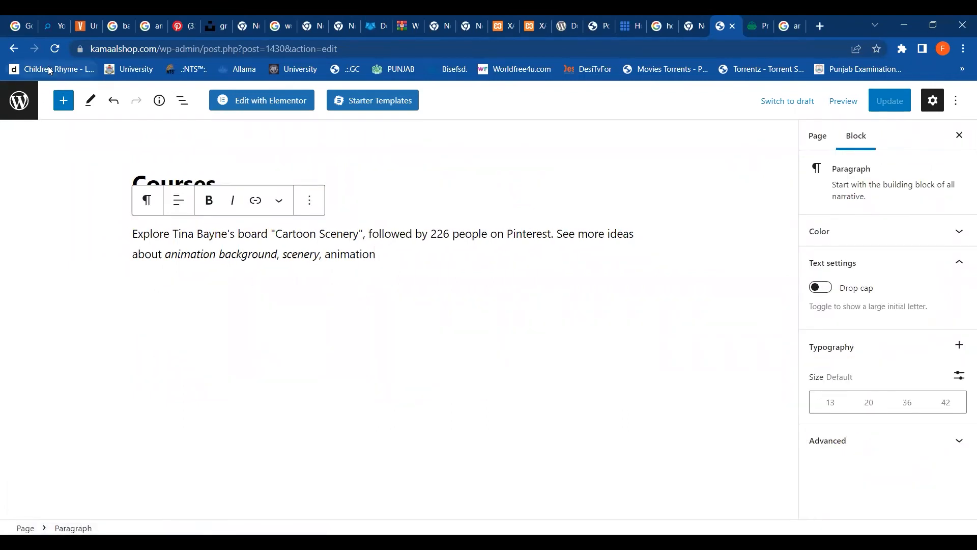
# Step: Reload the Courses editor and leave it through the pages list for the live site's front page
pyautogui.click(55, 48)
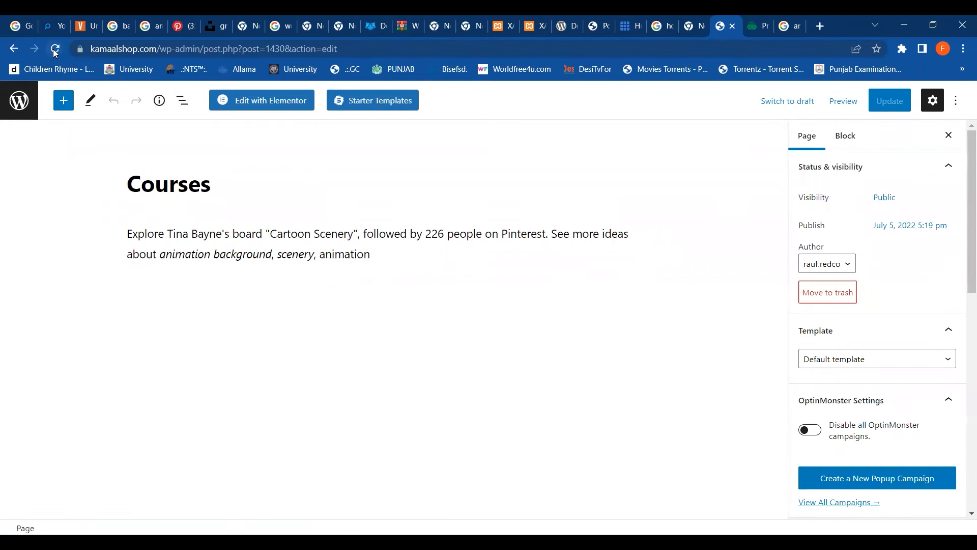
pyautogui.click(12, 49)
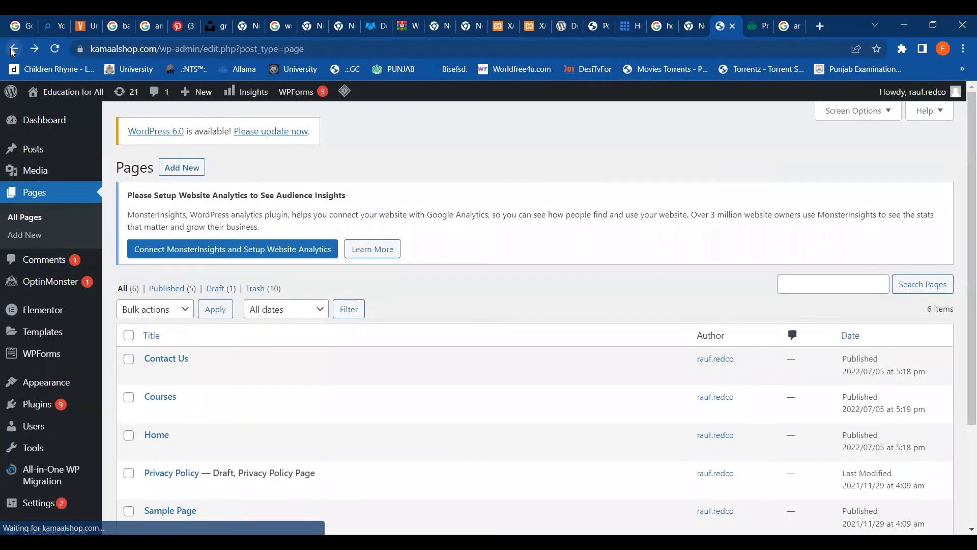
pyautogui.click(43, 116)
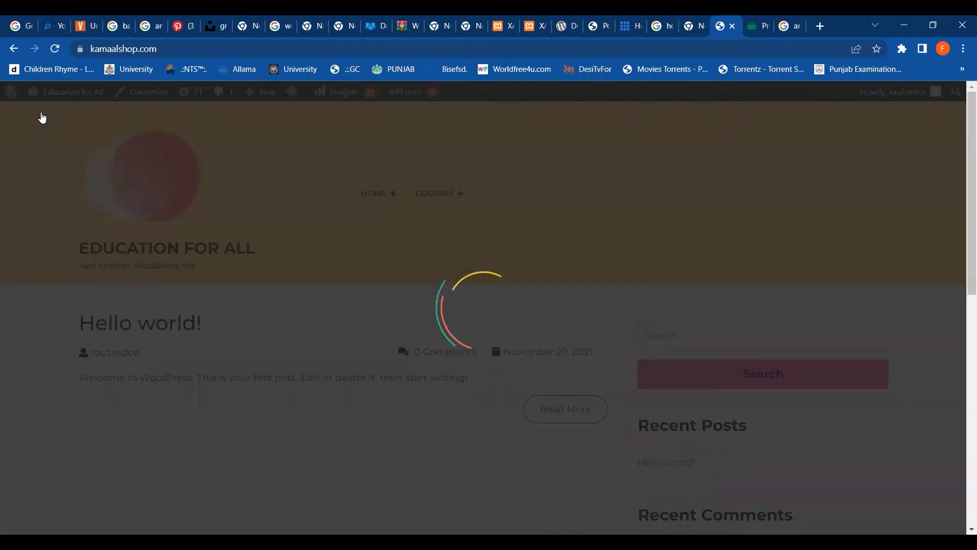
# Step: View the live Home page and its Contact Us subpage through the site's navigation menu
pyautogui.moveTo(396, 194)
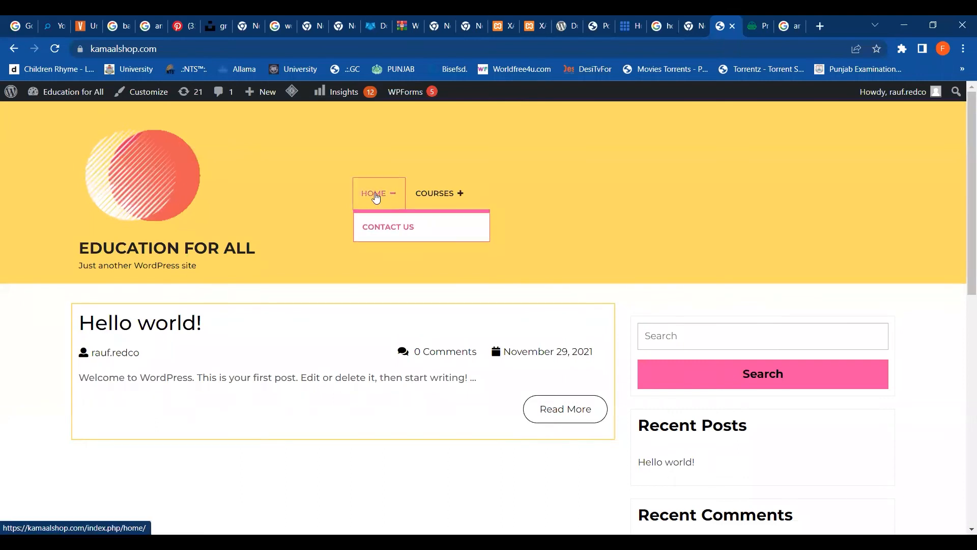
pyautogui.click(375, 195)
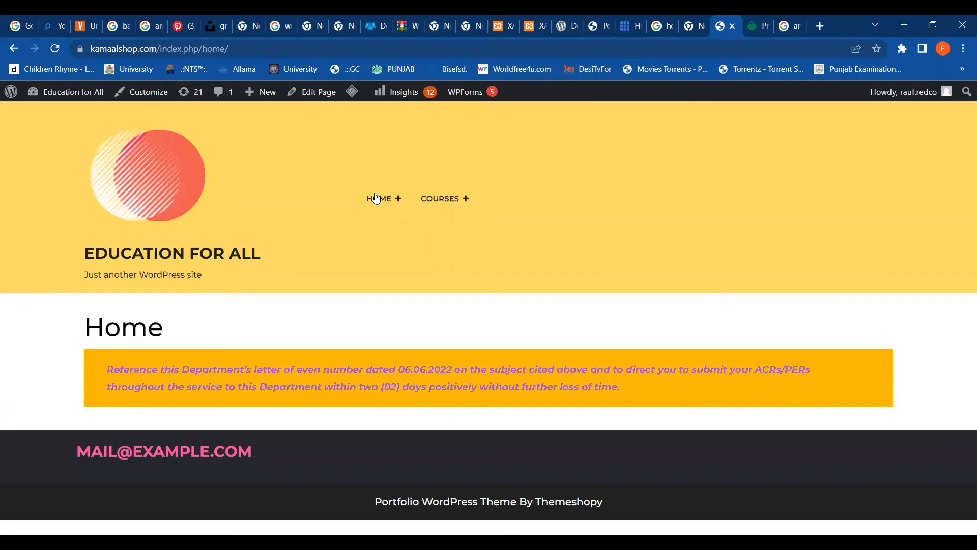
pyautogui.moveTo(375, 198)
pyautogui.click(398, 199)
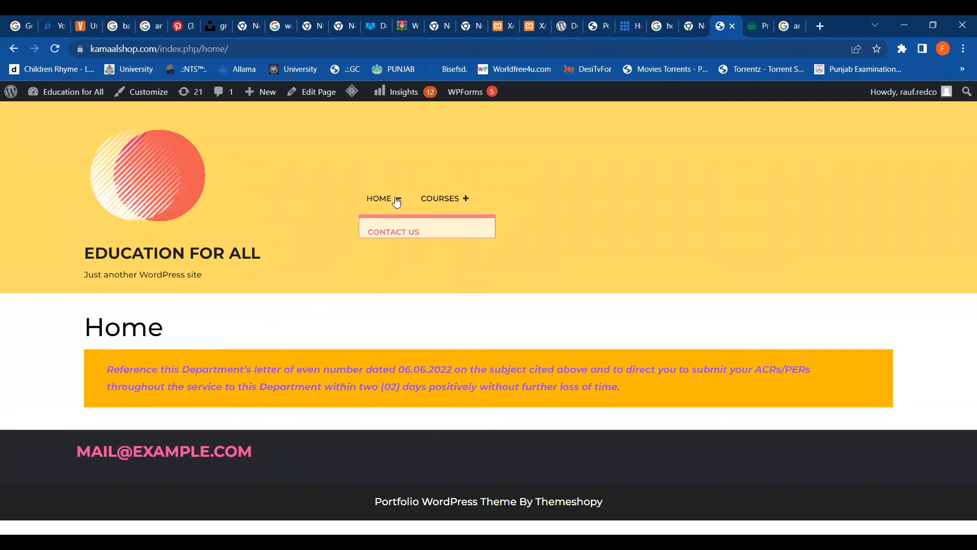
pyautogui.click(400, 238)
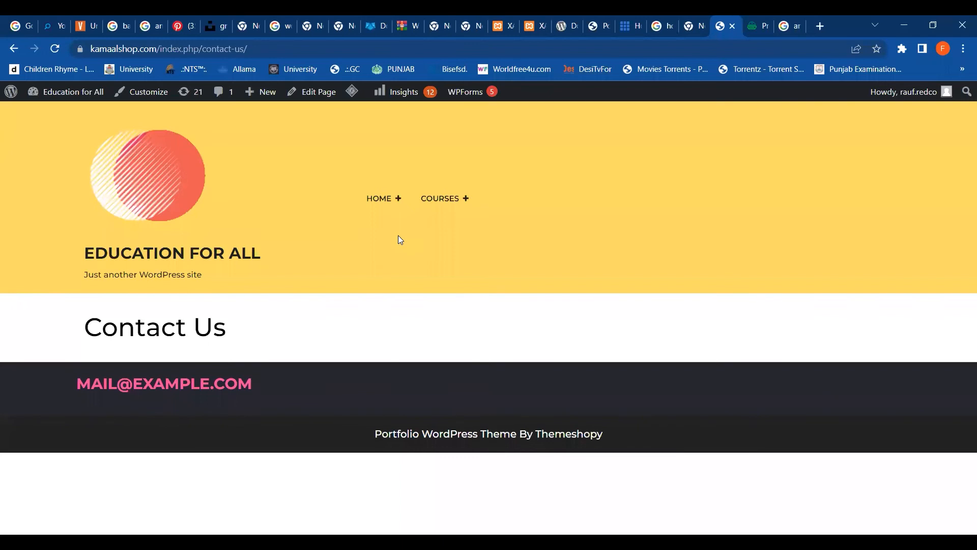
# Step: Open the live Courses page from the site navigation and examine its featured image, heading and description text
pyautogui.click(431, 201)
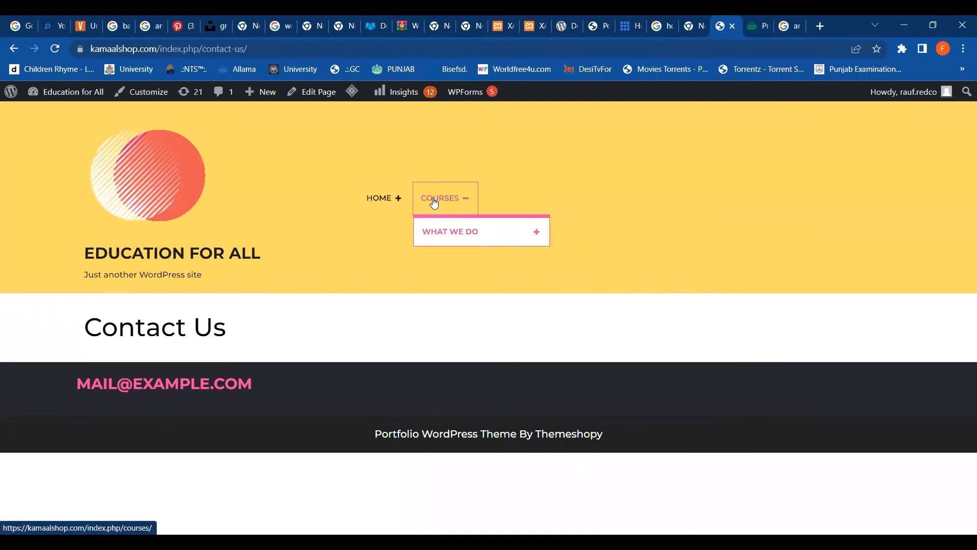
pyautogui.click(434, 202)
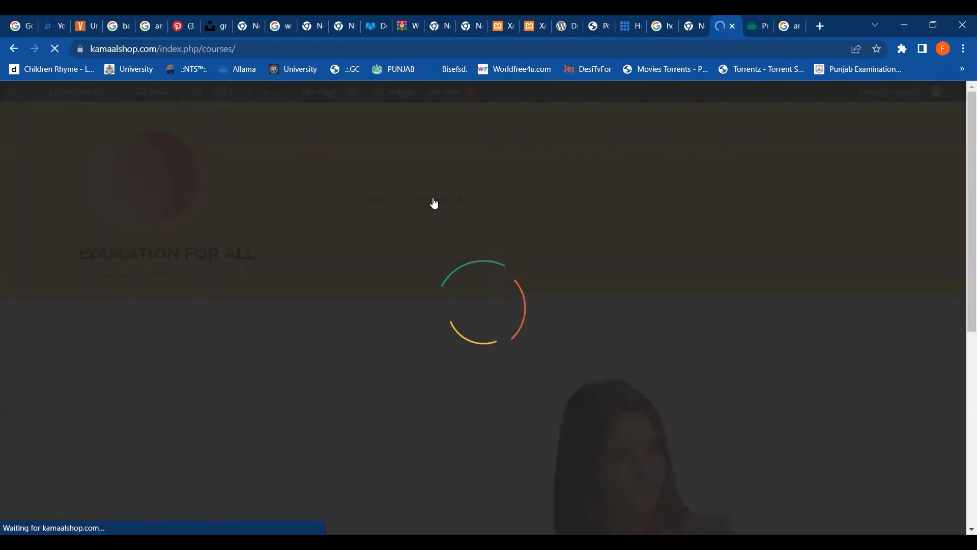
pyautogui.scroll(-6, 434, 202)
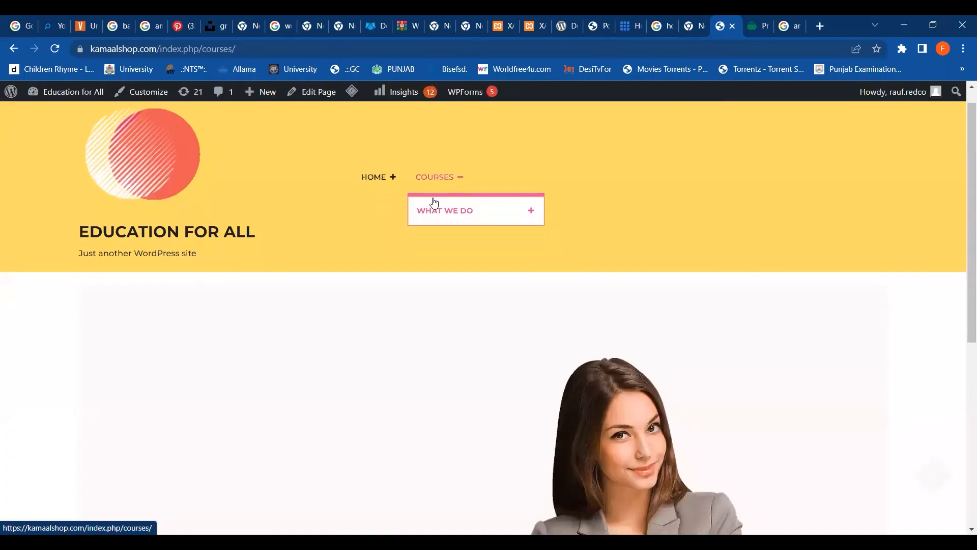
pyautogui.scroll(3, 434, 202)
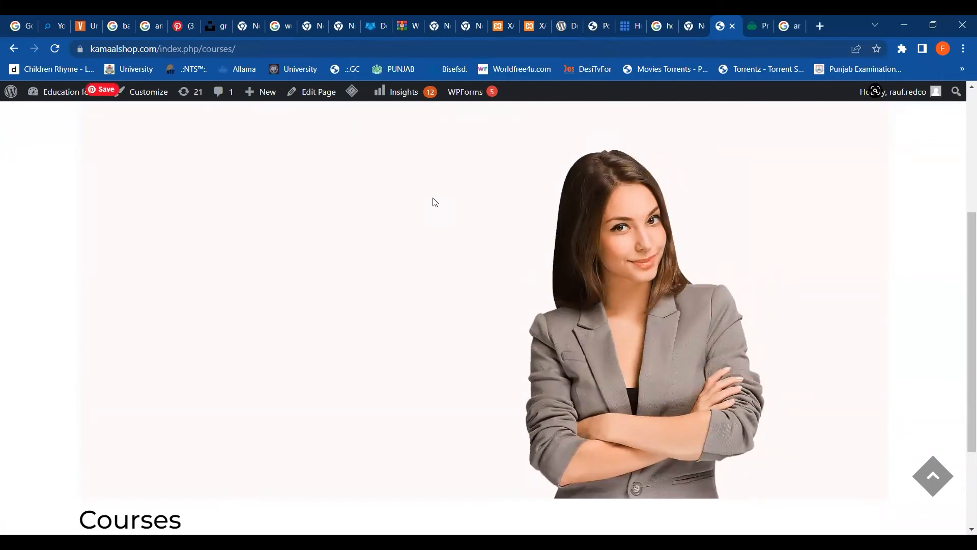
pyautogui.scroll(-2, 434, 202)
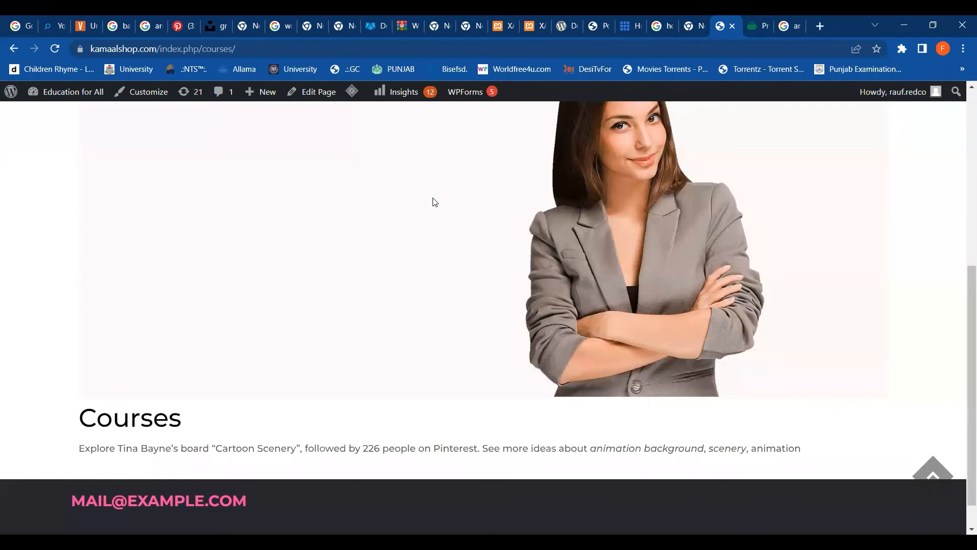
pyautogui.scroll(4, 434, 202)
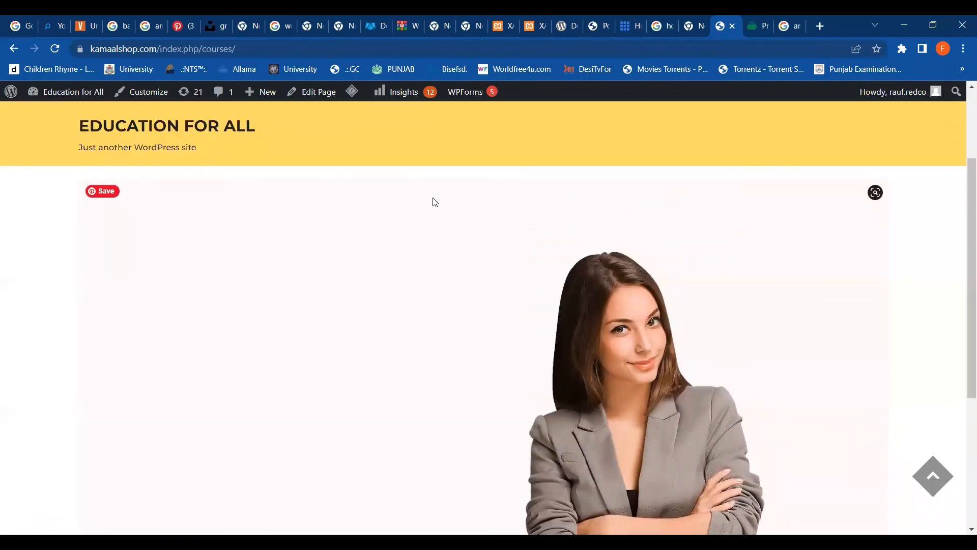
pyautogui.scroll(-3, 434, 202)
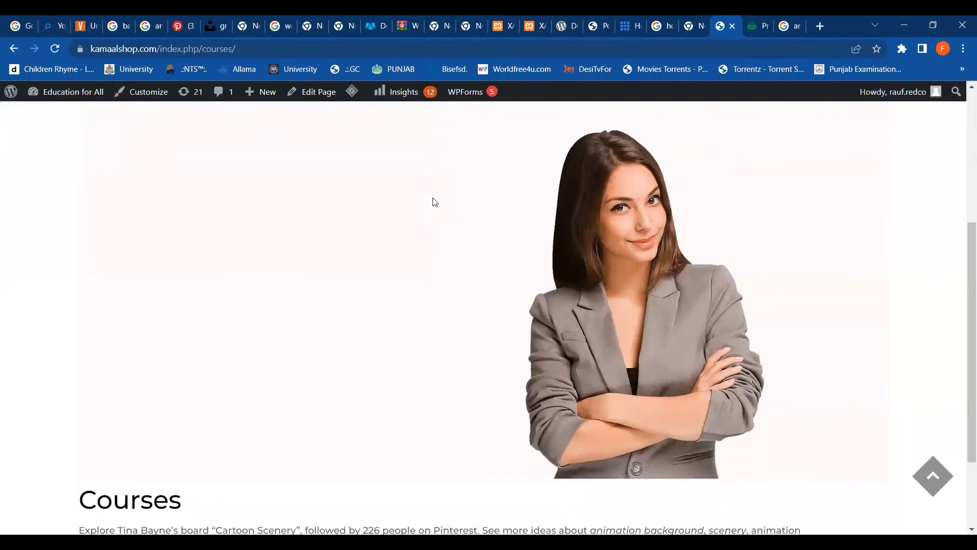
pyautogui.scroll(-1, 434, 202)
pyautogui.scroll(3, 434, 202)
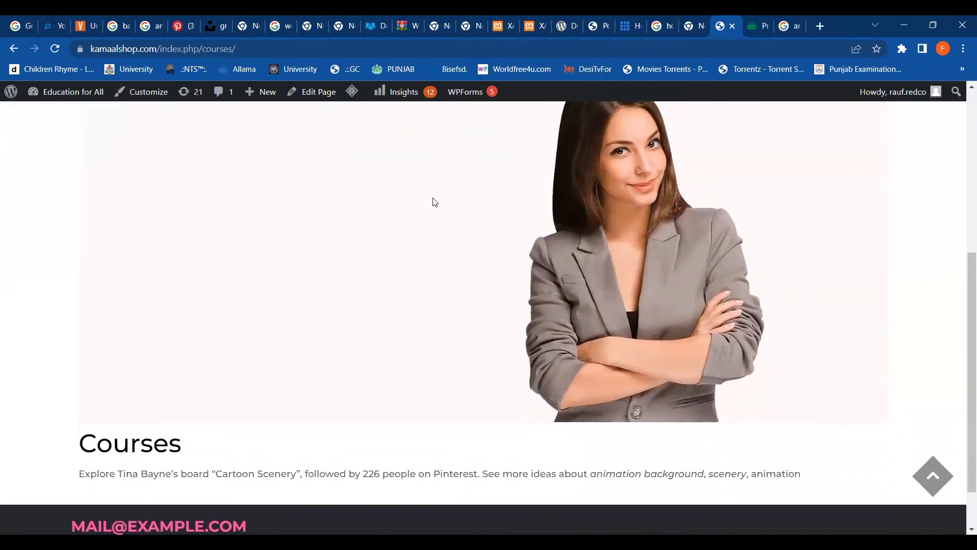
pyautogui.scroll(3, 434, 202)
# Step: View the What We Do page under Courses and the Sample Page nested beneath it
pyautogui.moveTo(432, 201)
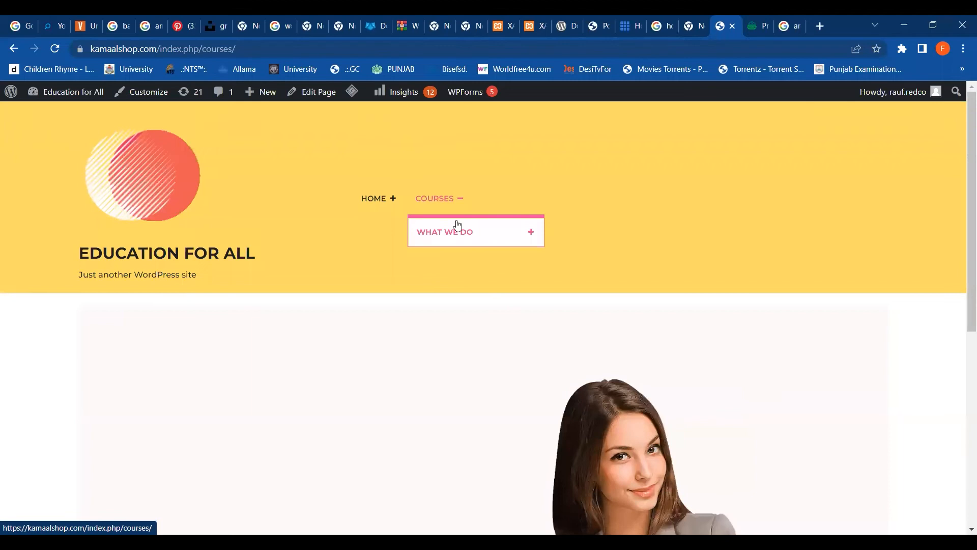
pyautogui.click(516, 241)
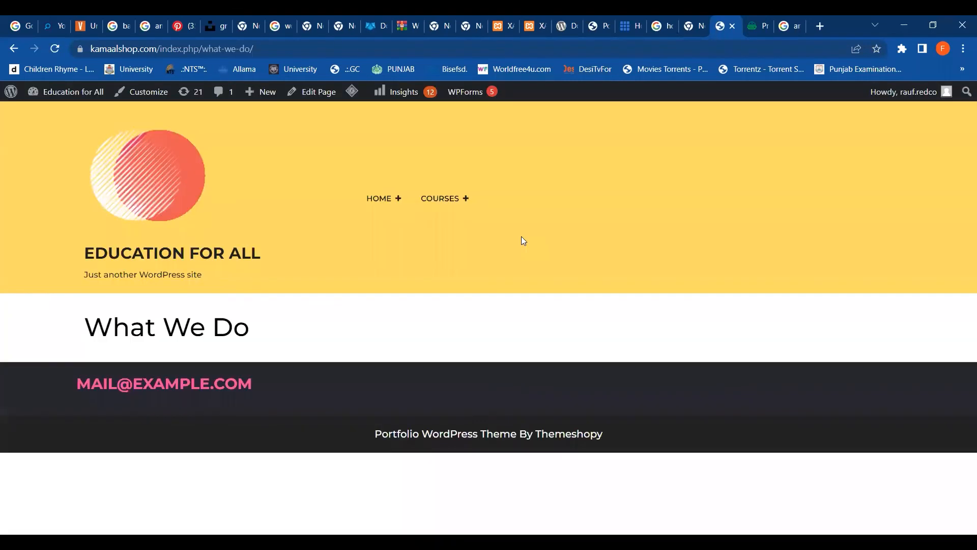
pyautogui.moveTo(465, 200)
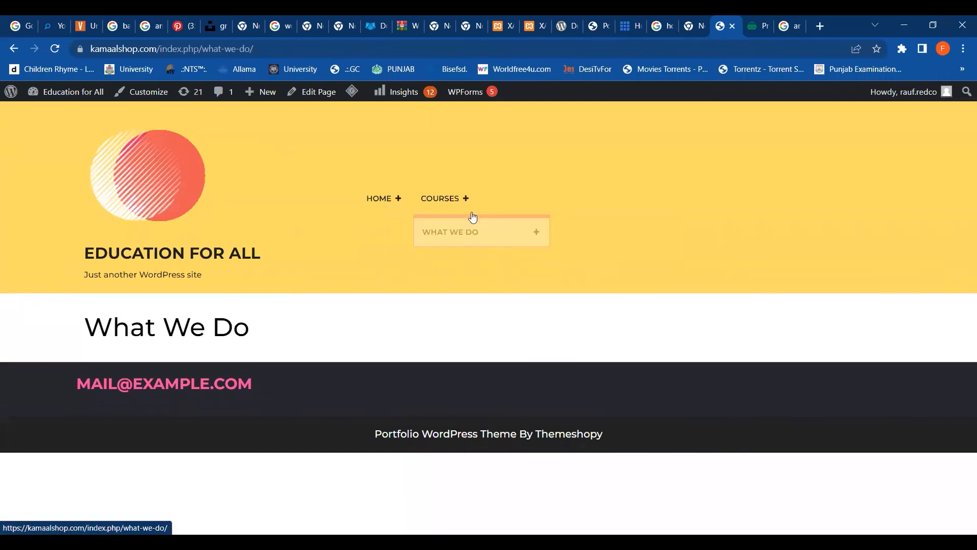
pyautogui.moveTo(472, 231)
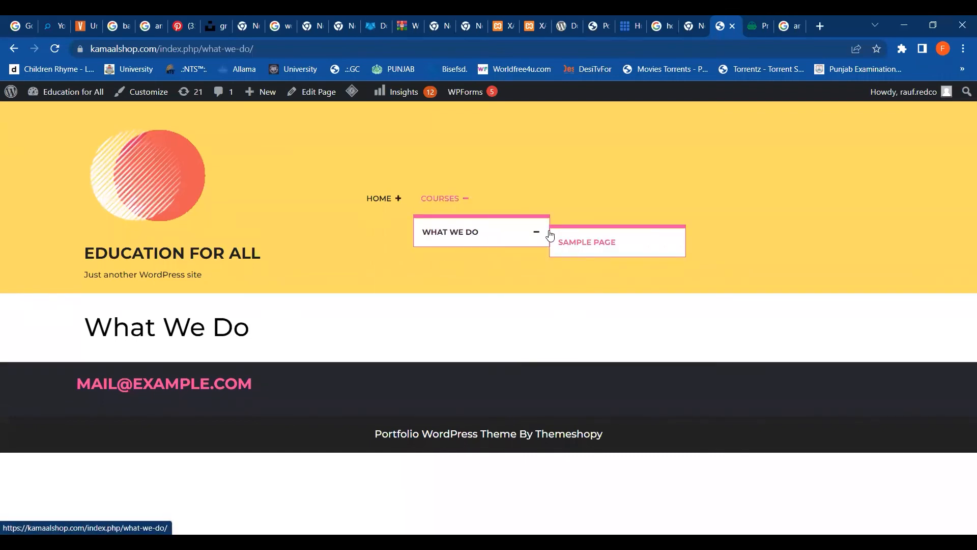
pyautogui.click(574, 240)
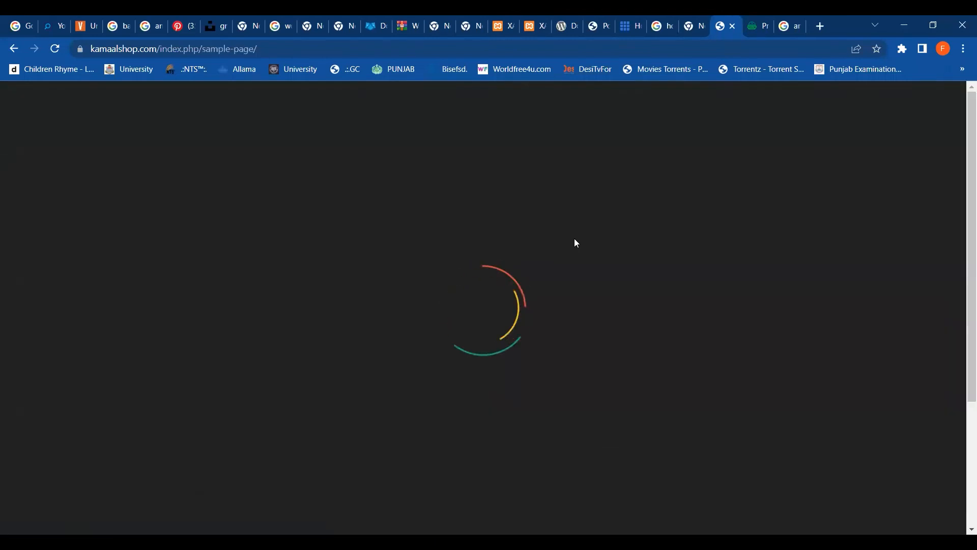
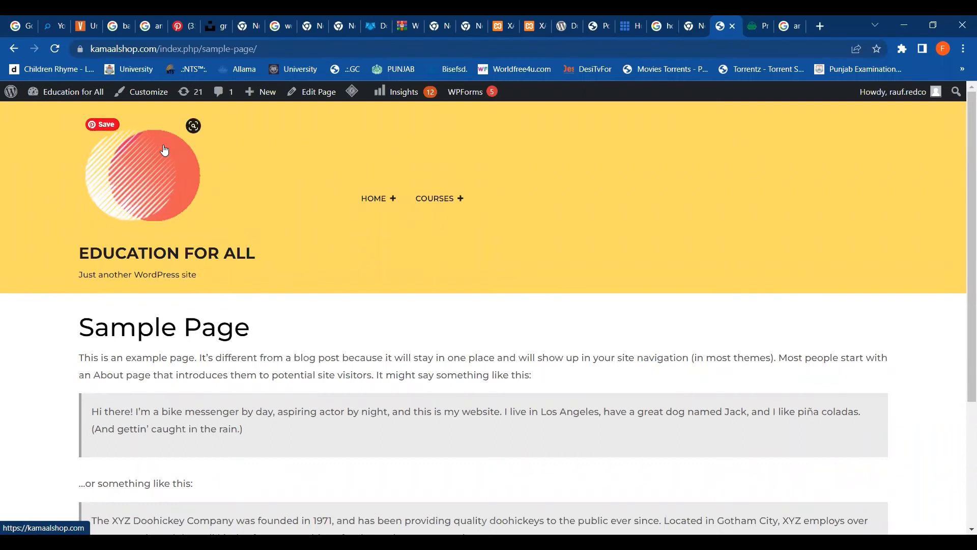
# Step: Go through the site's dashboard to the live front page and look over its posts and sidebar widgets
pyautogui.moveTo(78, 101)
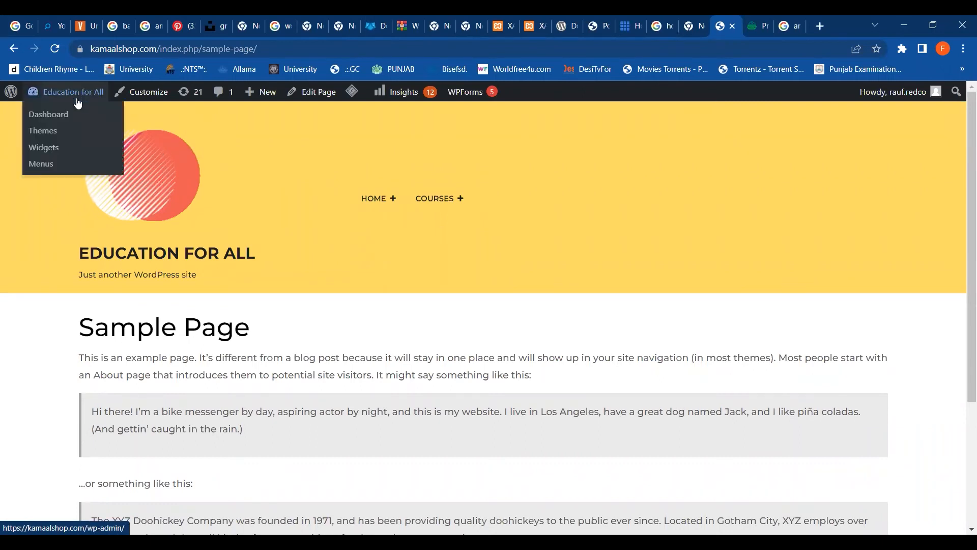
pyautogui.click(73, 117)
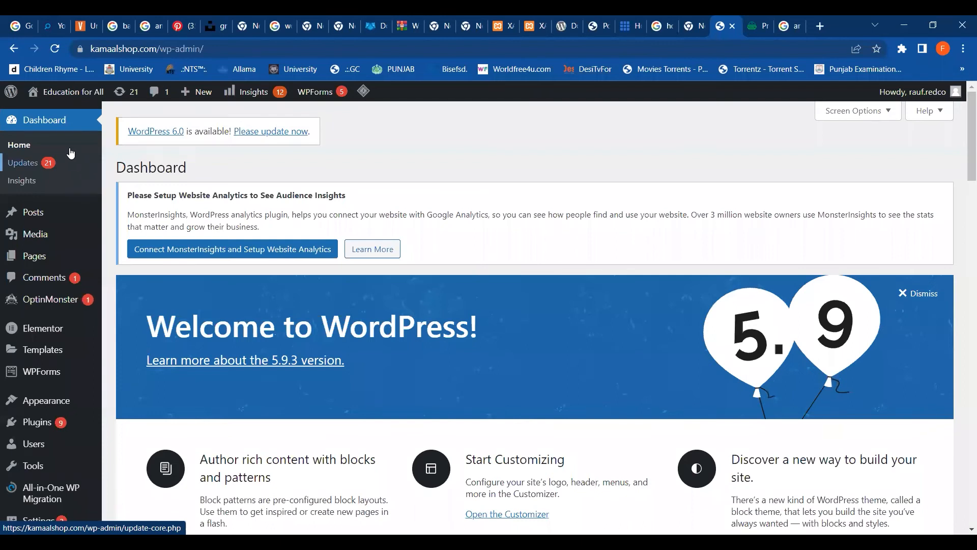
pyautogui.moveTo(73, 101)
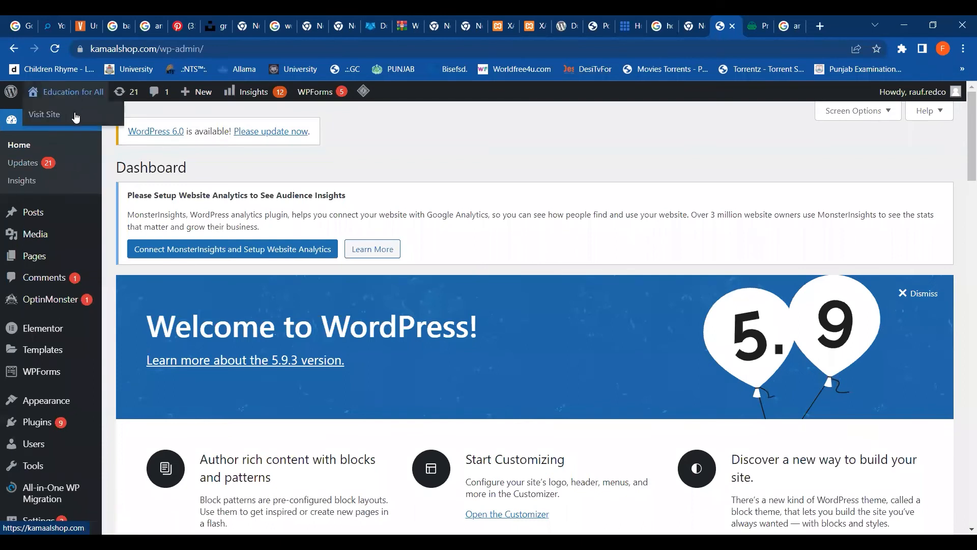
pyautogui.click(75, 118)
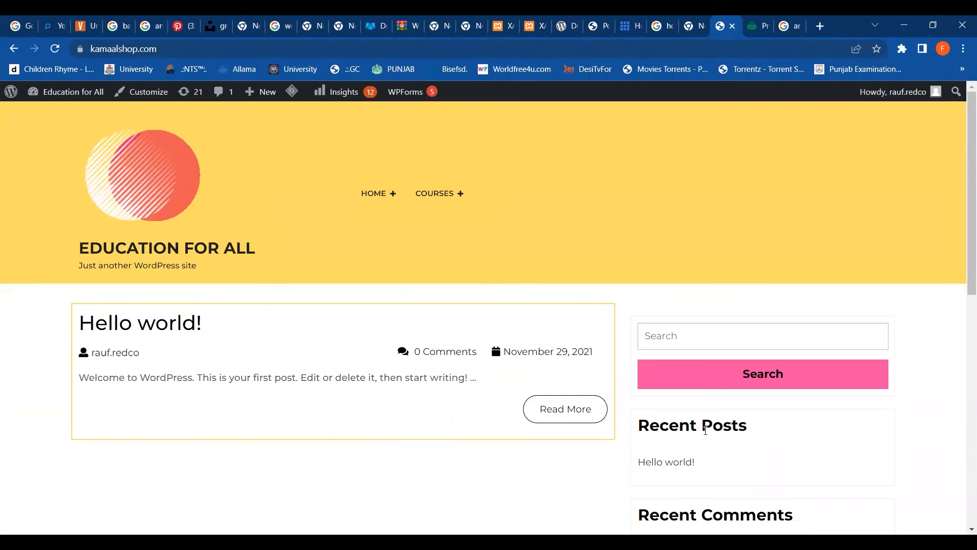
pyautogui.scroll(-5, 705, 430)
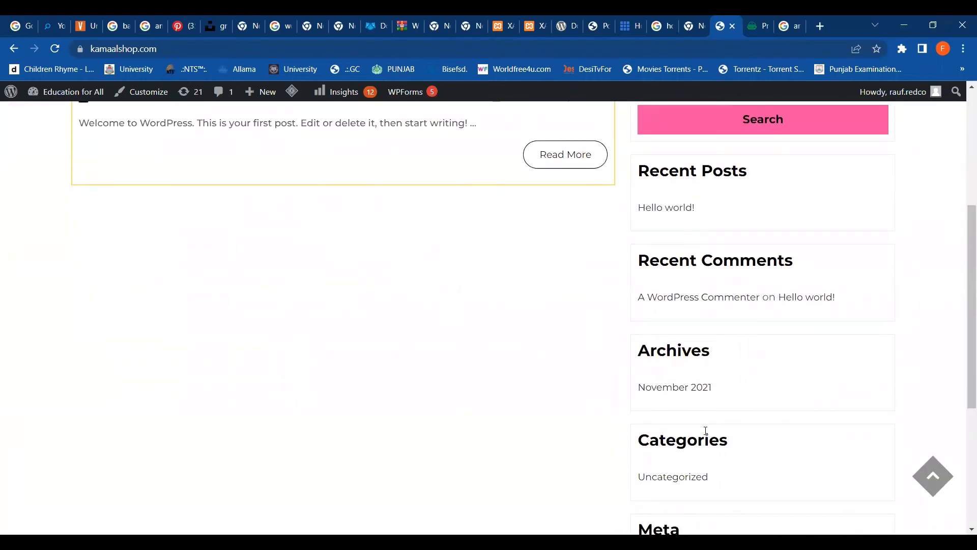
pyautogui.scroll(-1, 706, 430)
pyautogui.scroll(5, 706, 434)
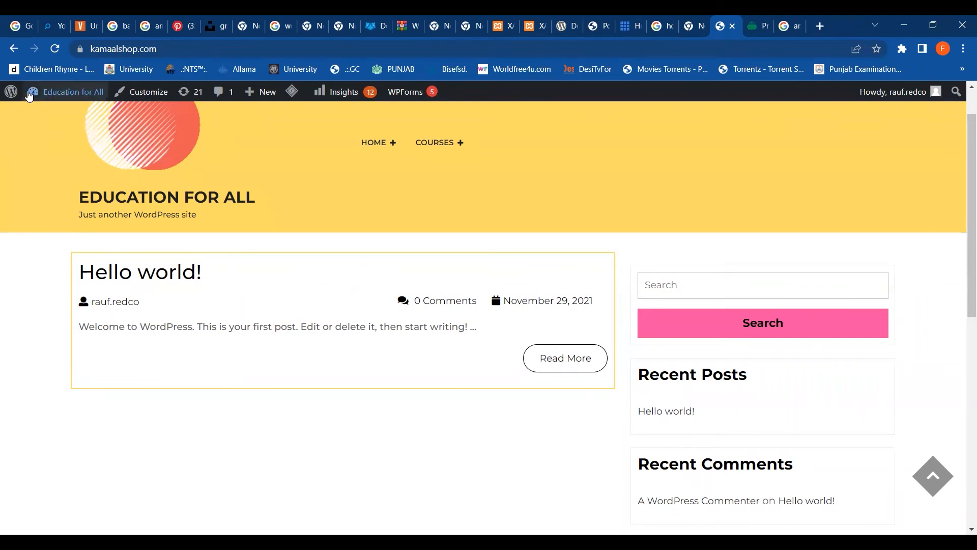
# Step: Return to the dashboard and open the list of all posts
pyautogui.moveTo(39, 97)
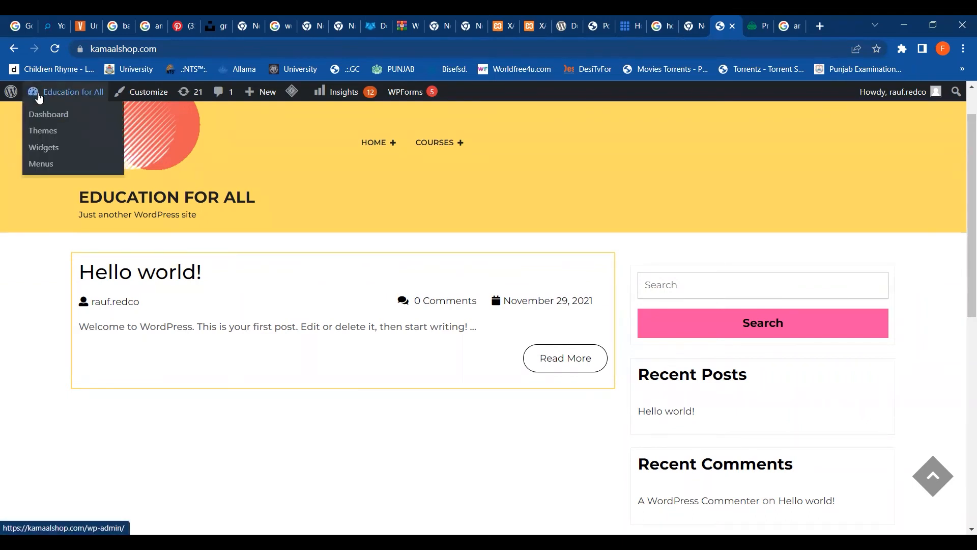
pyautogui.click(46, 116)
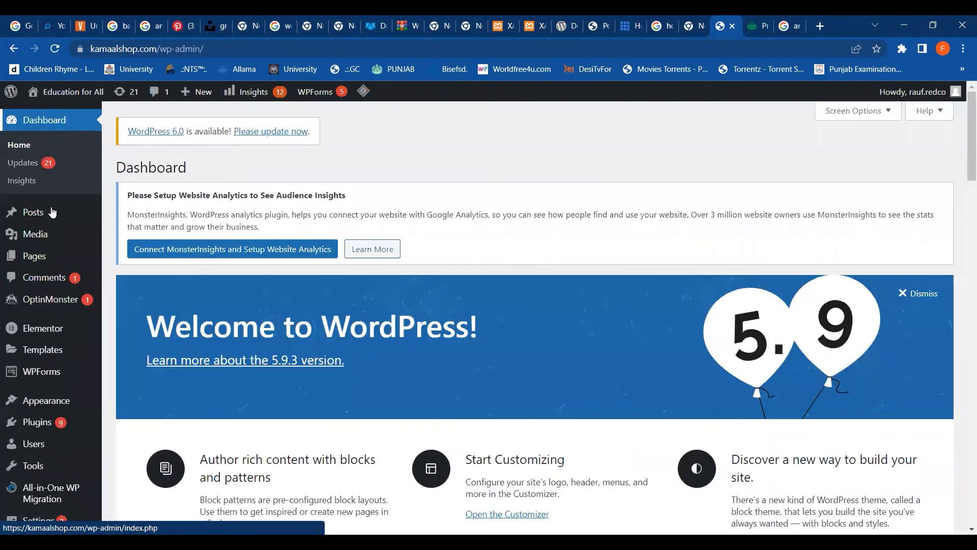
pyautogui.moveTo(53, 215)
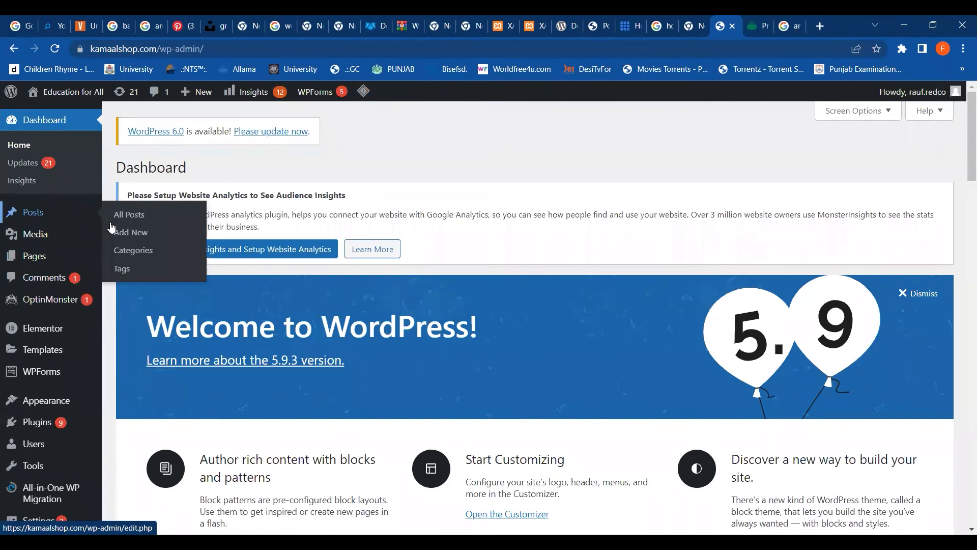
pyautogui.click(140, 219)
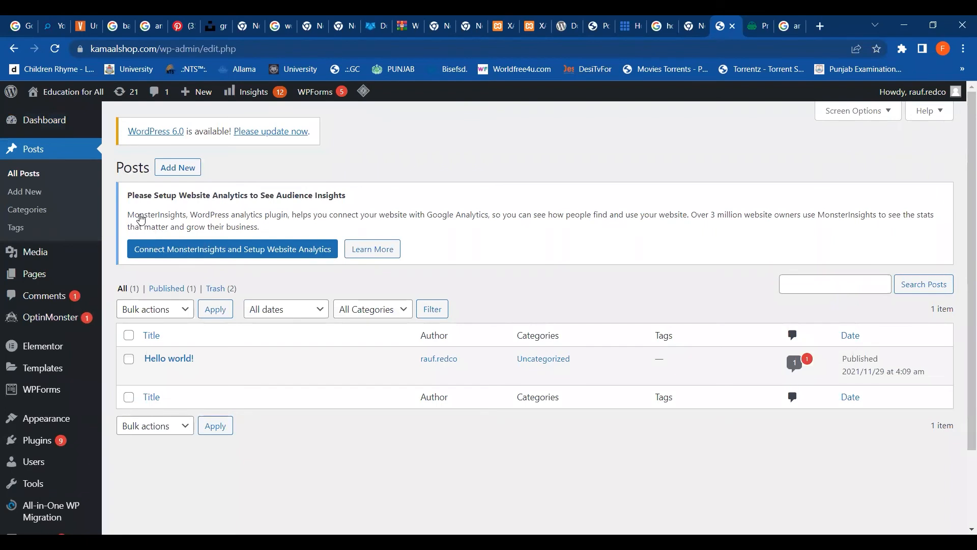
pyautogui.moveTo(394, 364)
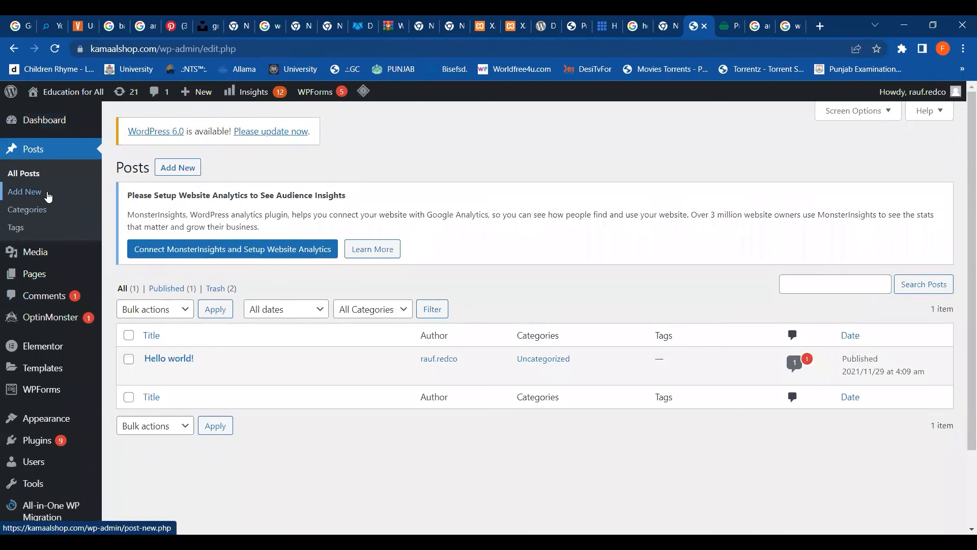
# Step: Create a new post titled "What is animation" with a paragraph starting "the technique of photographing successive drawings" and ending "3-D animation"
pyautogui.click(49, 197)
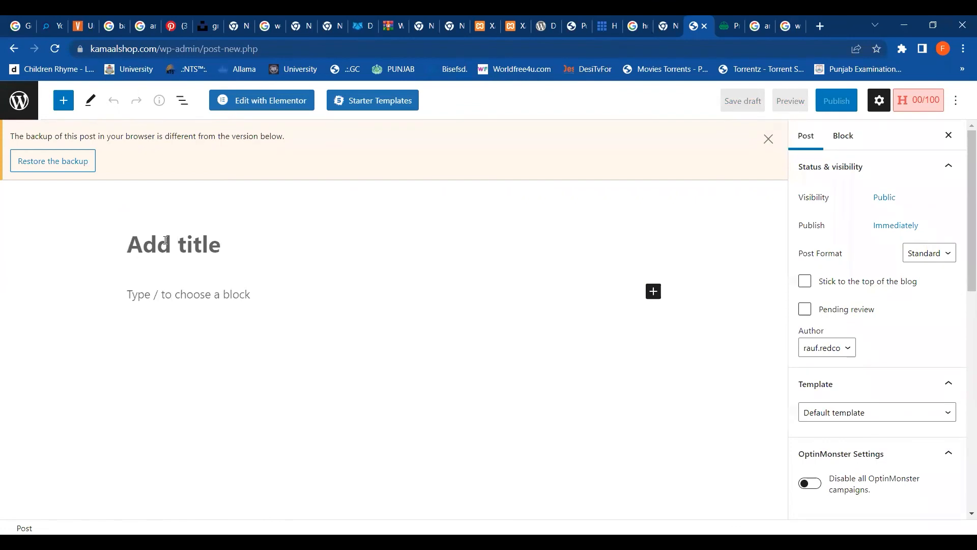
pyautogui.click(156, 298)
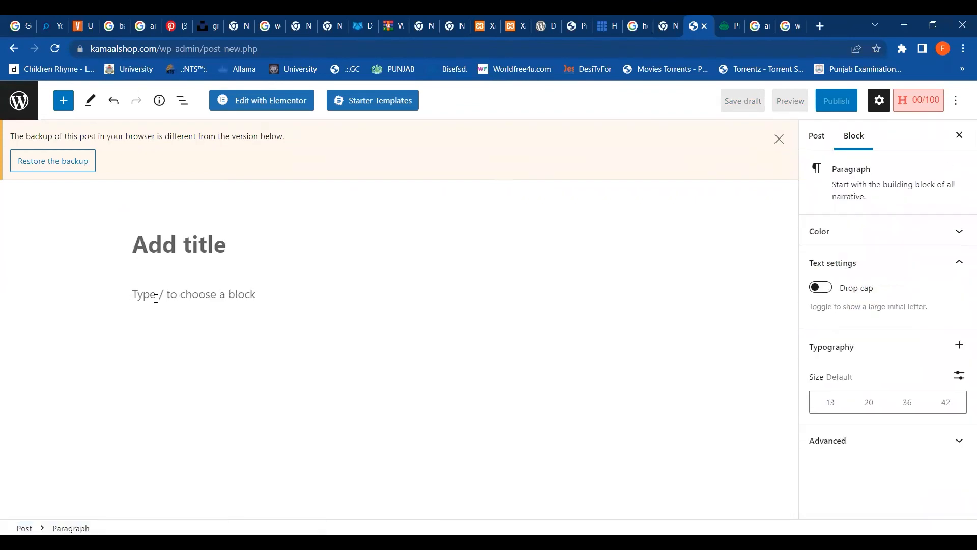
pyautogui.write('the technique of photographing successive drawings or positions of puppets or models to create an illusion of movement when the film is shown as a sequence."a combination of live action with 3-D animation"')
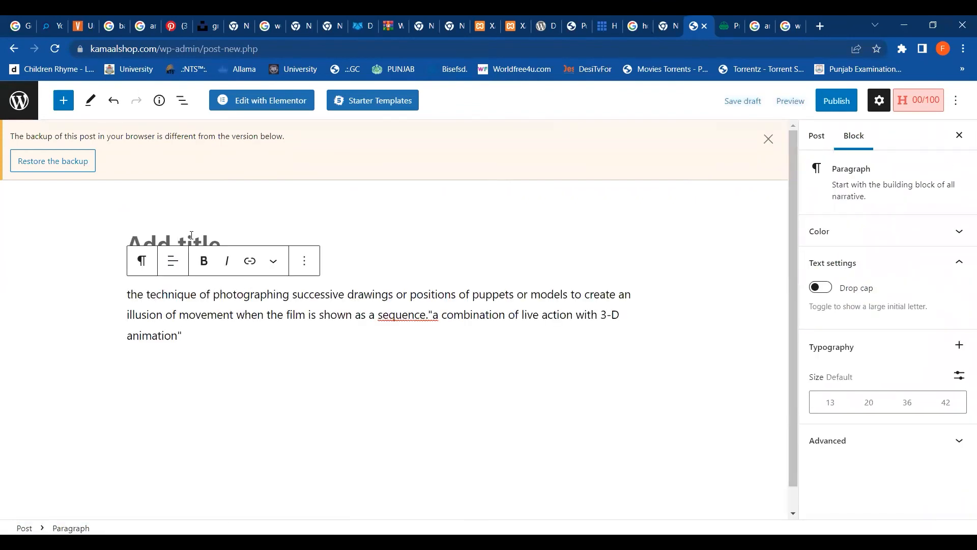
pyautogui.click(191, 235)
pyautogui.write('What is animation')
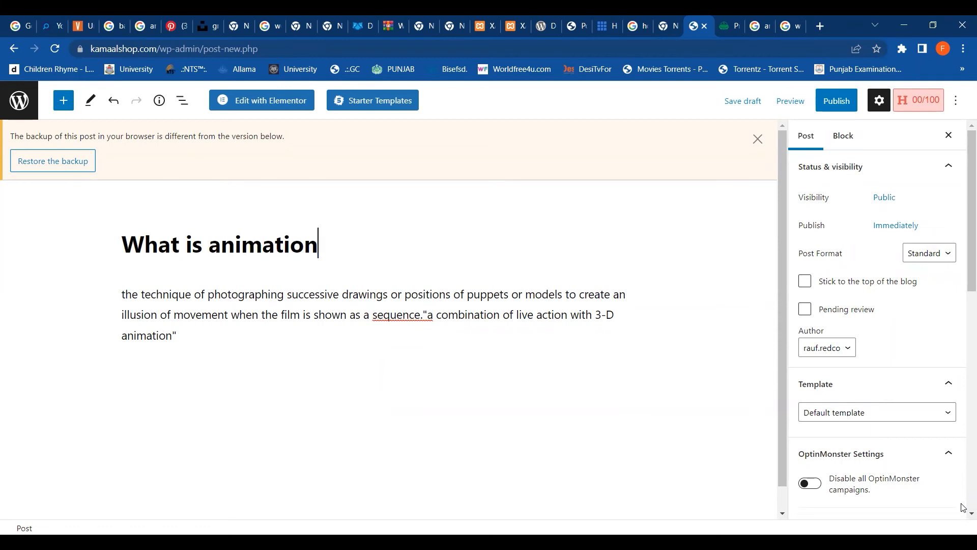
# Step: Set man-writing-laptop-2562325.jpg from the media library as the post's featured image
pyautogui.scroll(-5, 963, 507)
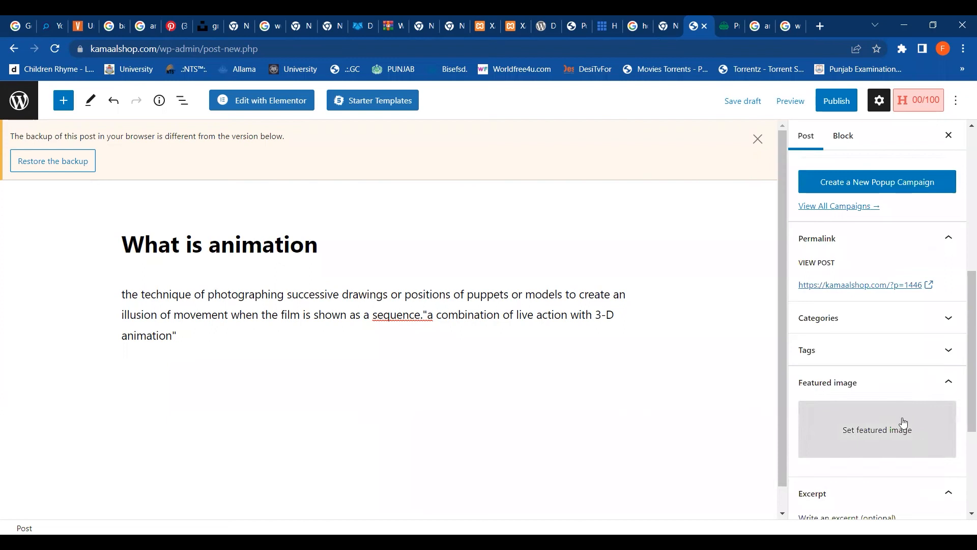
pyautogui.click(903, 422)
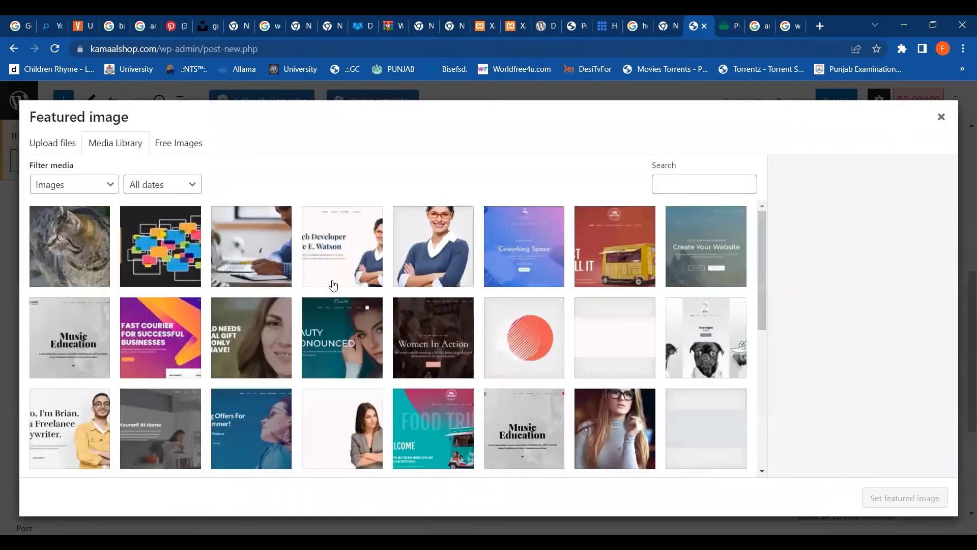
pyautogui.click(261, 260)
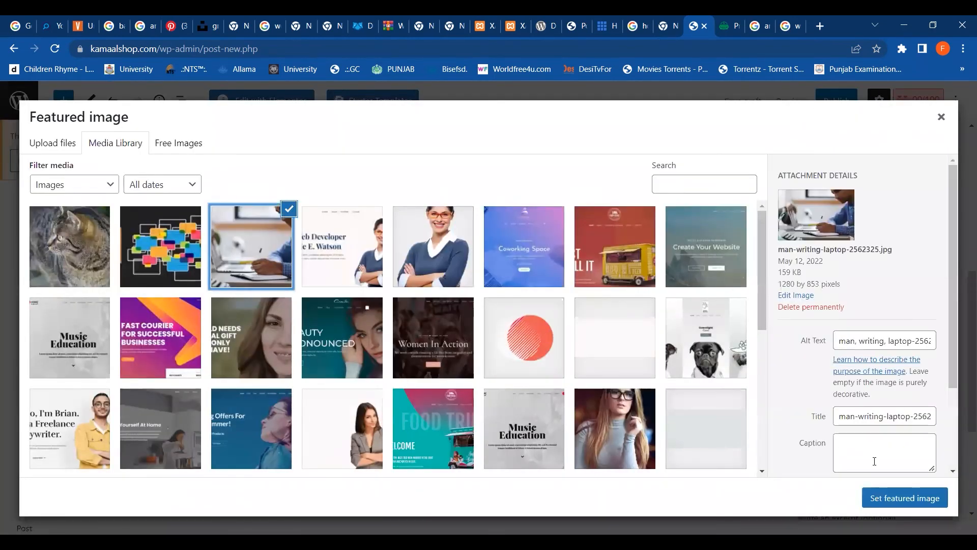
pyautogui.click(889, 497)
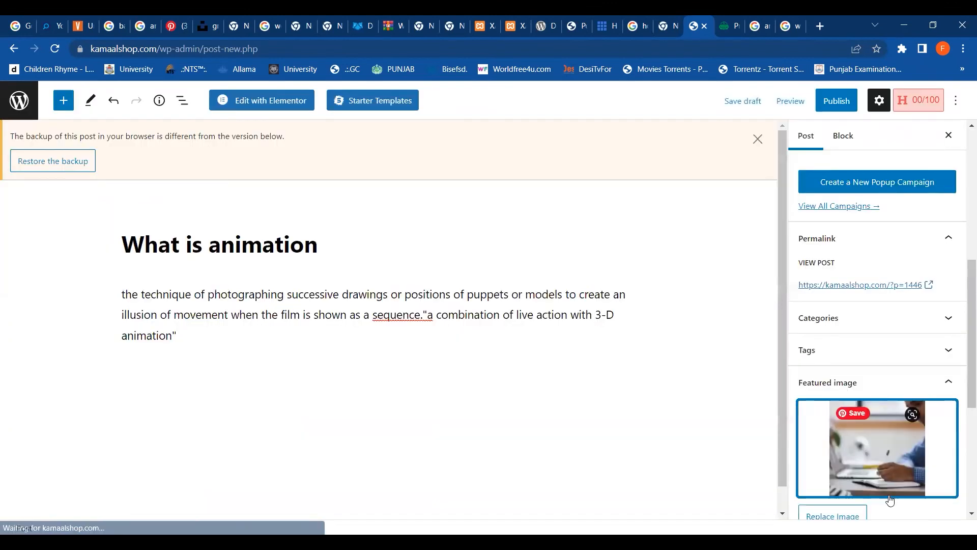
# Step: Check the post's categories, excerpt and discussion settings, and publish the post immediately with public visibility
pyautogui.click(867, 318)
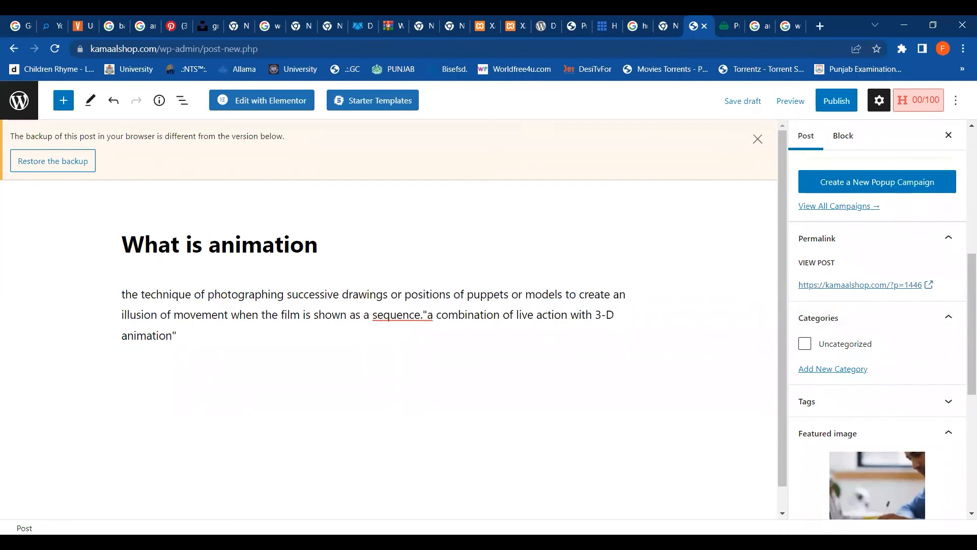
pyautogui.scroll(-5, 962, 509)
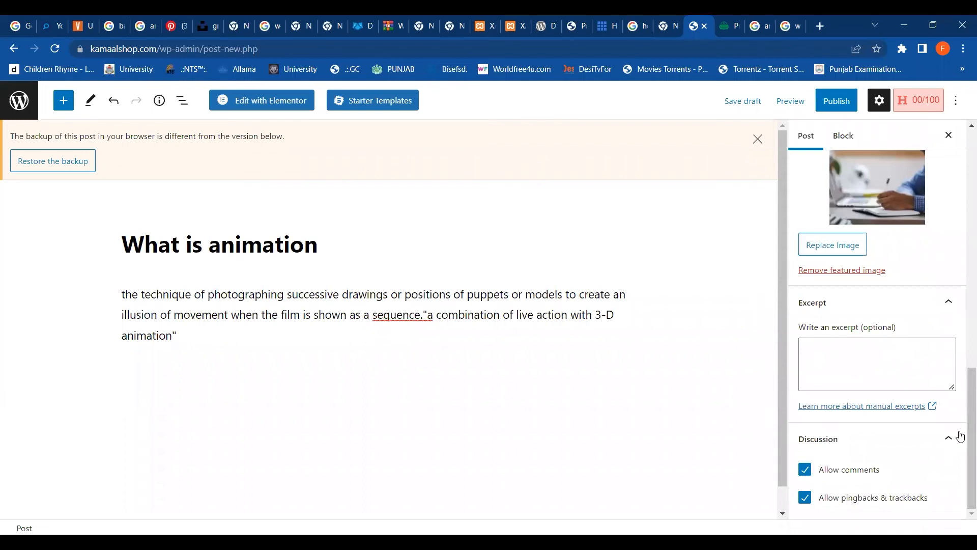
pyautogui.scroll(5, 963, 187)
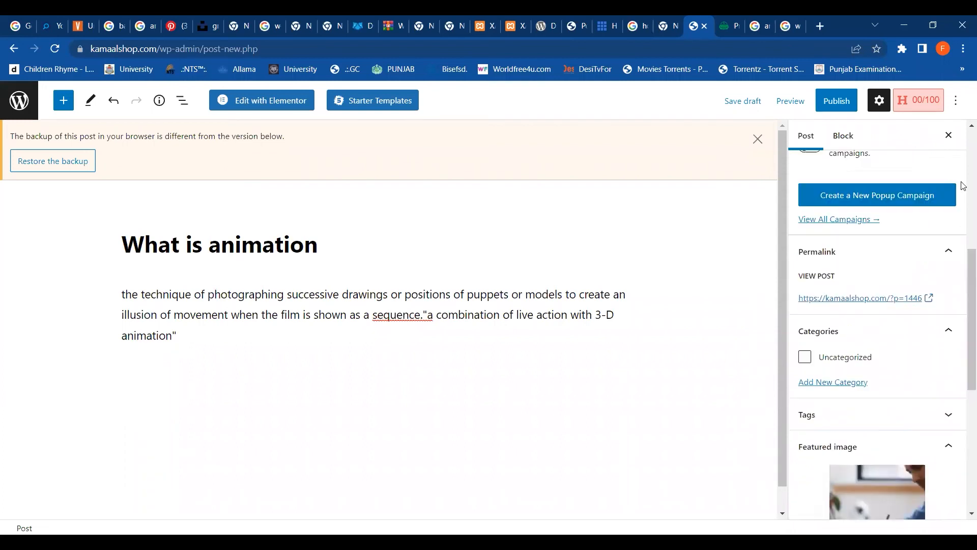
pyautogui.scroll(5, 962, 155)
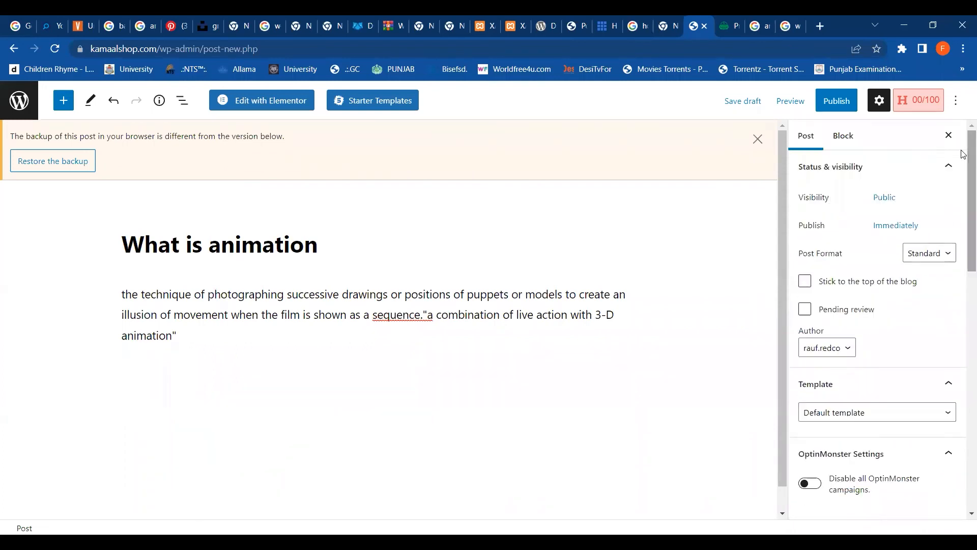
pyautogui.click(837, 101)
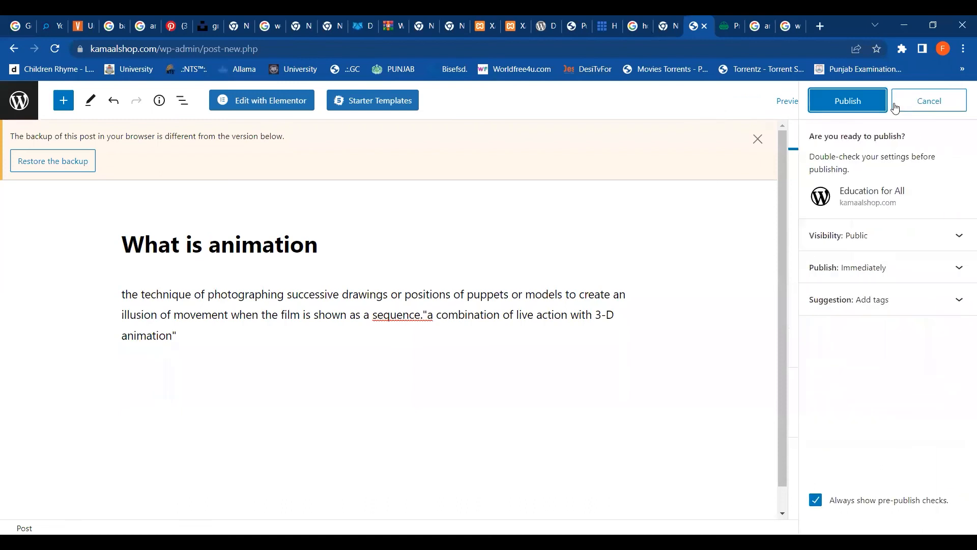
pyautogui.press('Return')
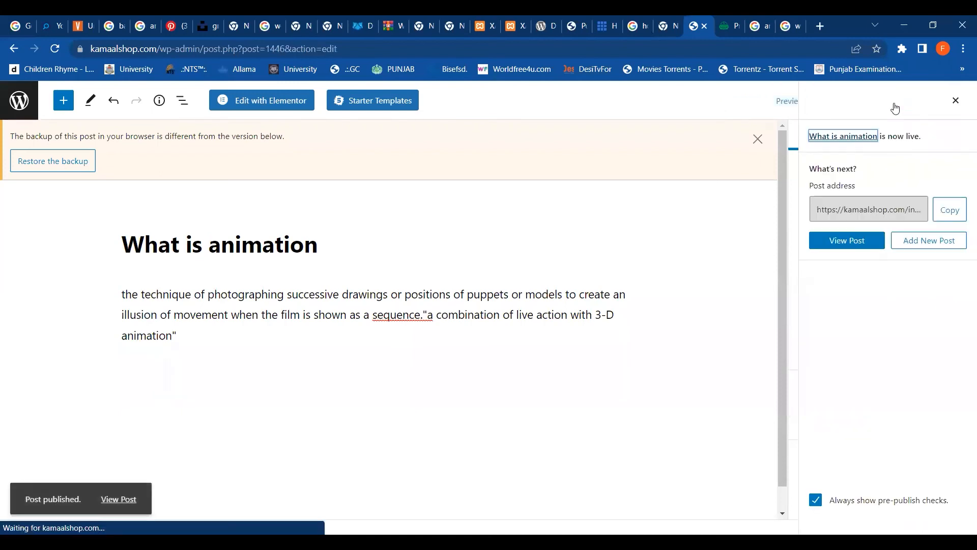
# Step: Leave the editor for the live site's front page and view the new post's image and excerpt there
pyautogui.click(15, 48)
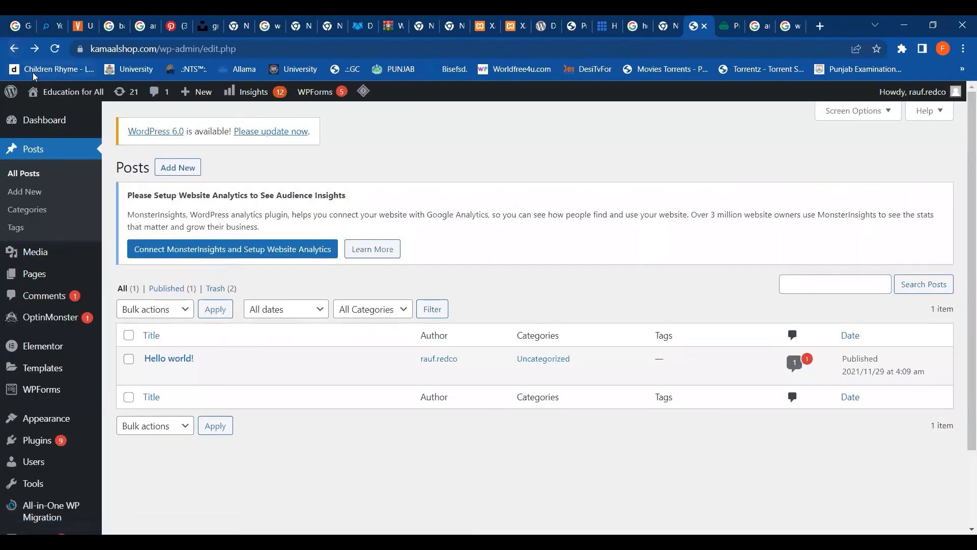
pyautogui.moveTo(64, 93)
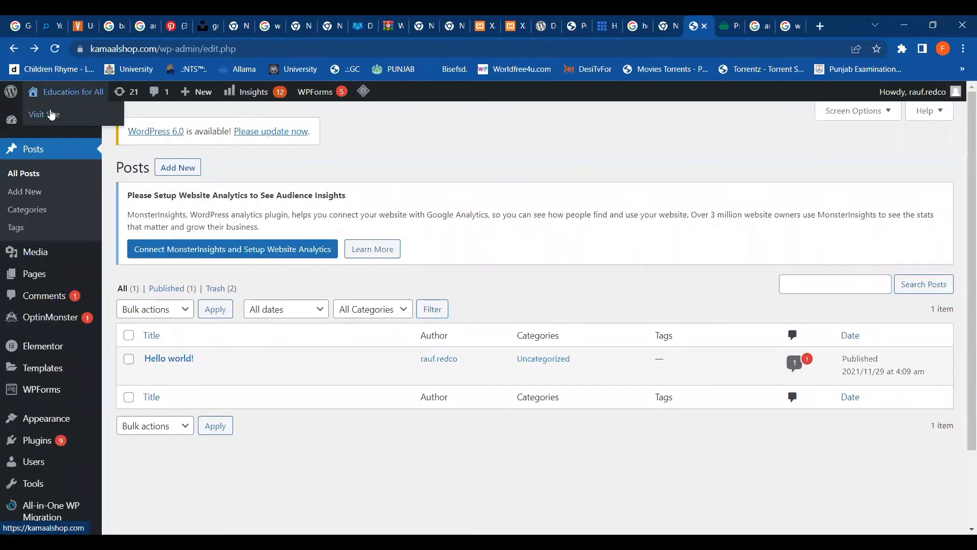
pyautogui.click(51, 114)
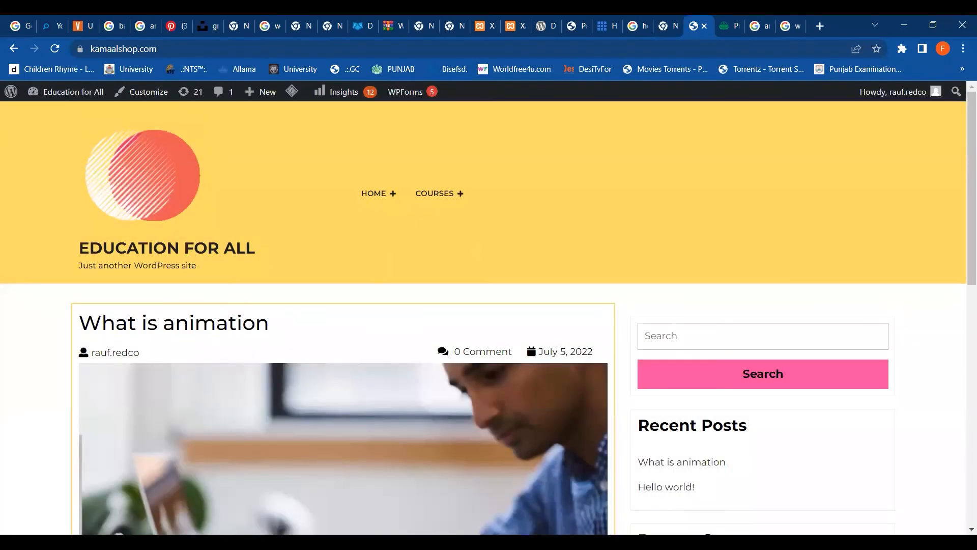
pyautogui.scroll(-7, 488, 305)
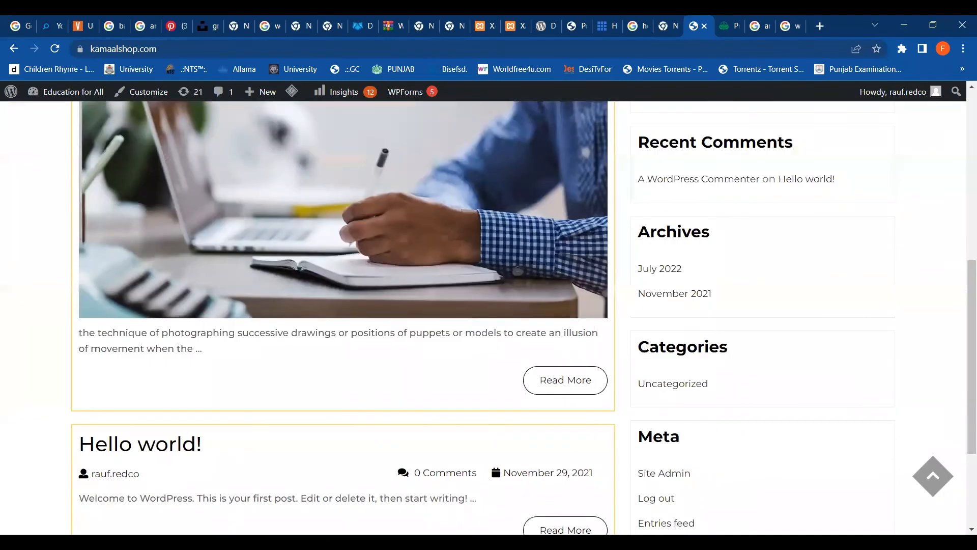
# Step: Open the full What is animation post on the live site and examine its image, body text and comment field
pyautogui.click(577, 390)
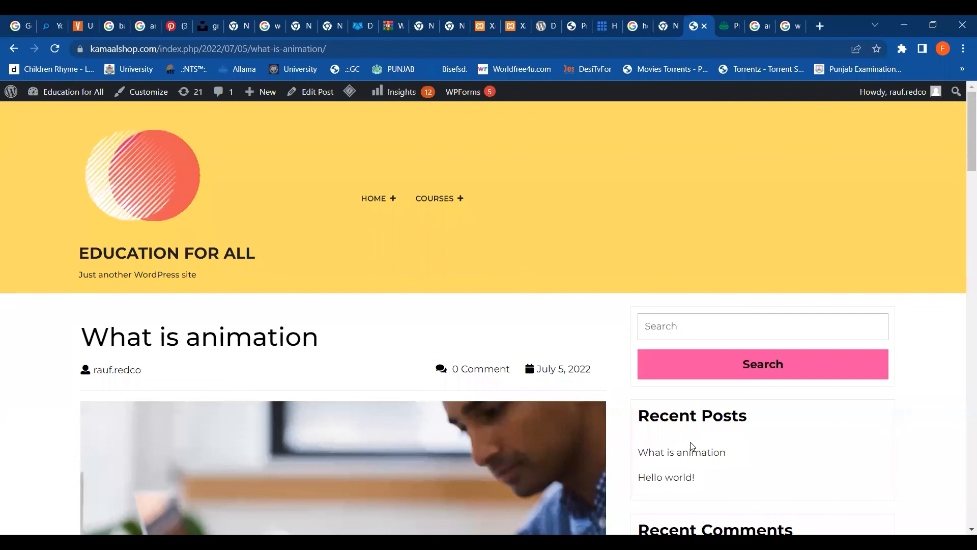
pyautogui.moveTo(477, 453)
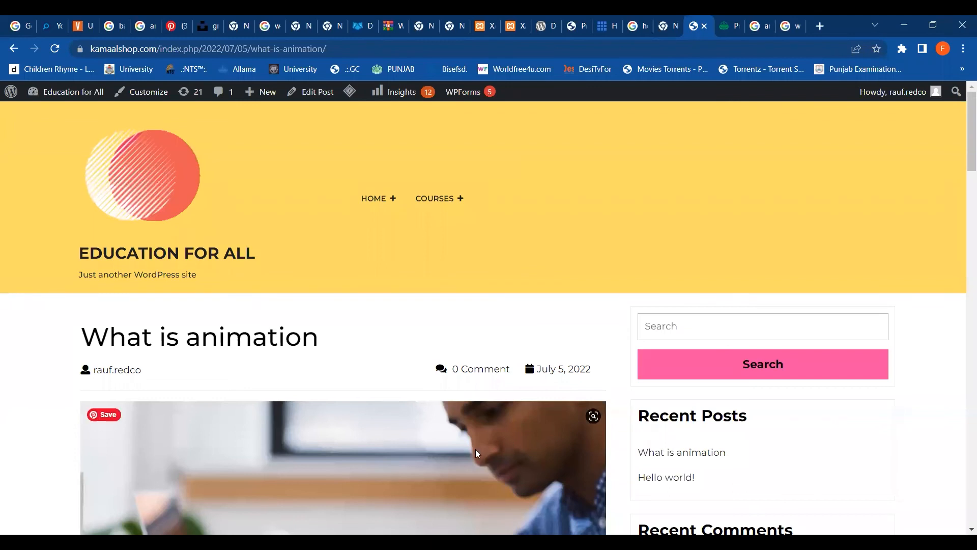
pyautogui.scroll(-4, 476, 453)
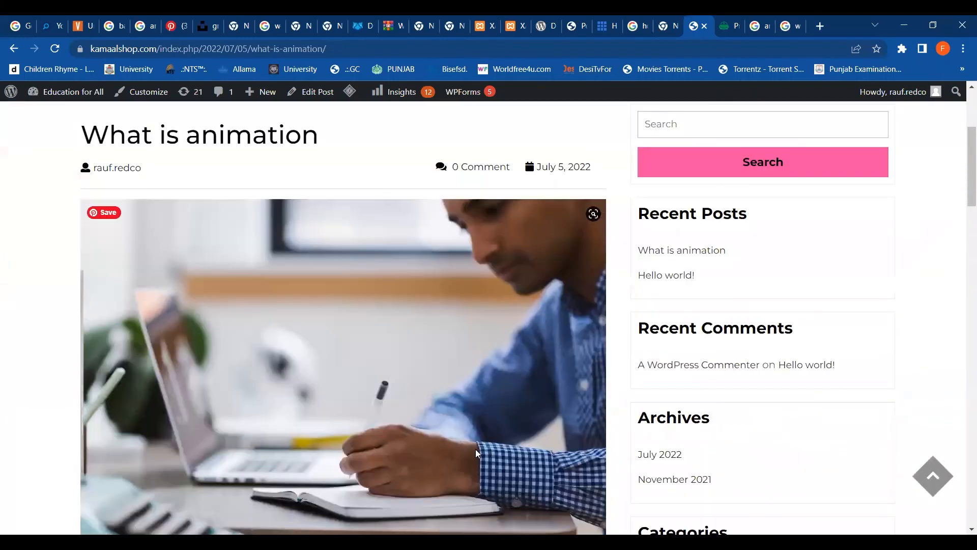
pyautogui.scroll(-2, 476, 452)
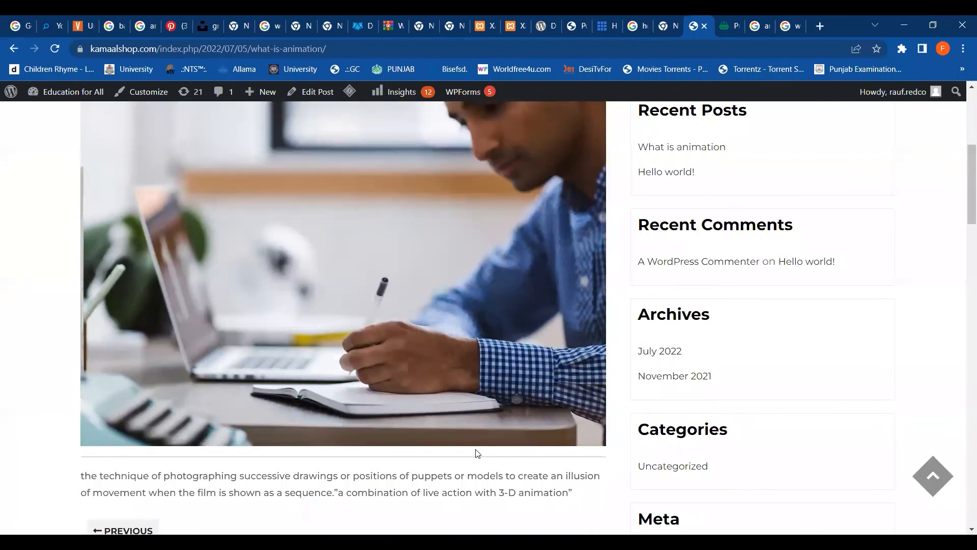
pyautogui.scroll(-1, 477, 453)
pyautogui.scroll(-1, 477, 449)
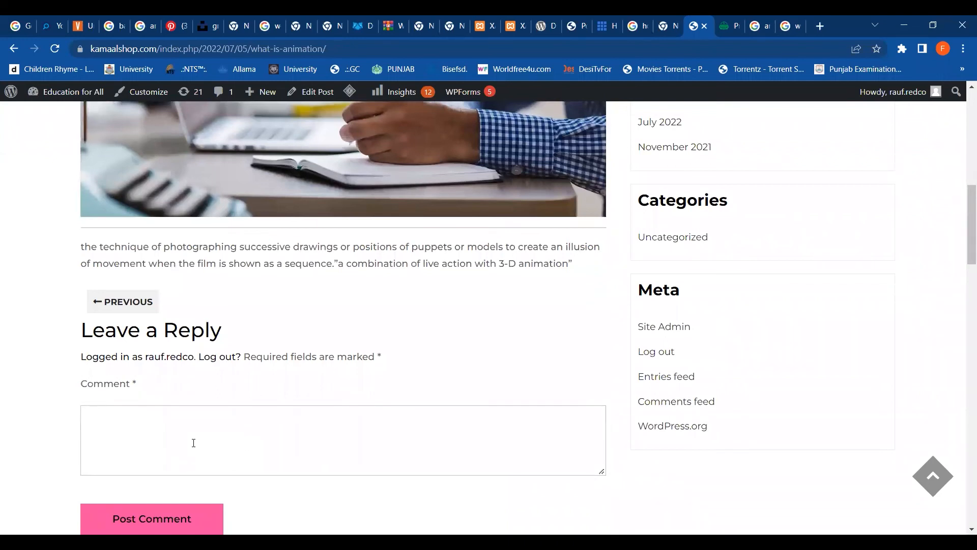
pyautogui.click(193, 443)
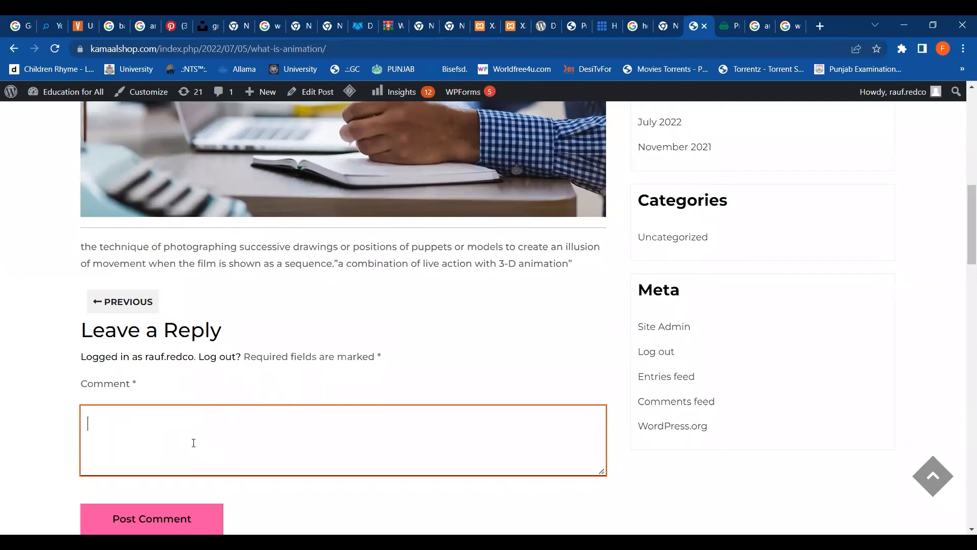
# Step: Post the comment "good Post" on the What is animation post
pyautogui.write('good Post')
pyautogui.click(152, 519)
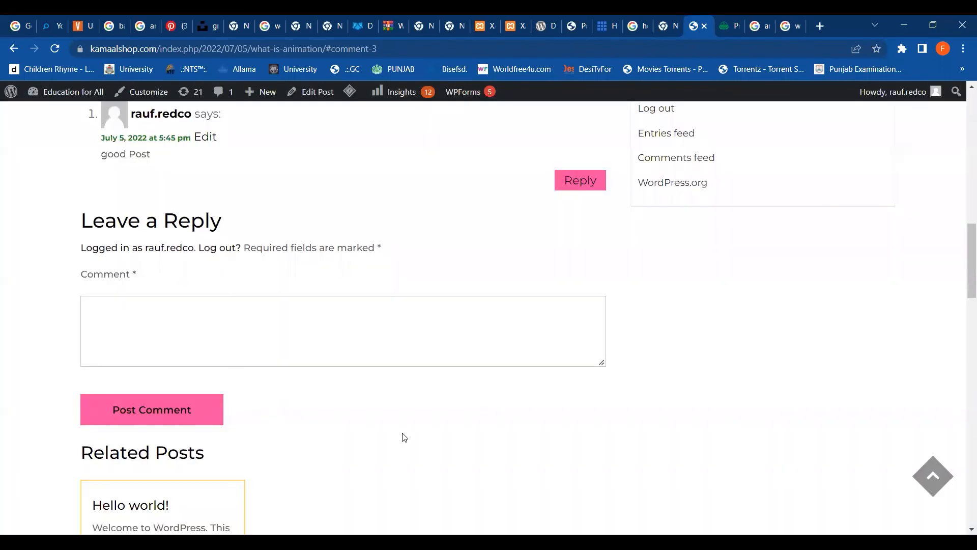
# Step: Examine the rest of the live post page, including the related posts, the what is animation page content and the posted comment
pyautogui.scroll(-10, 405, 438)
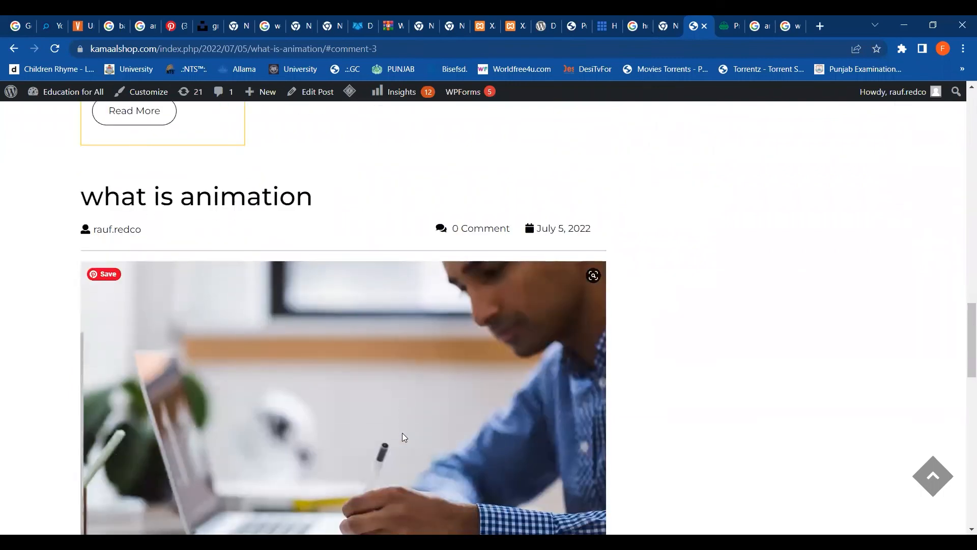
pyautogui.scroll(-12, 402, 433)
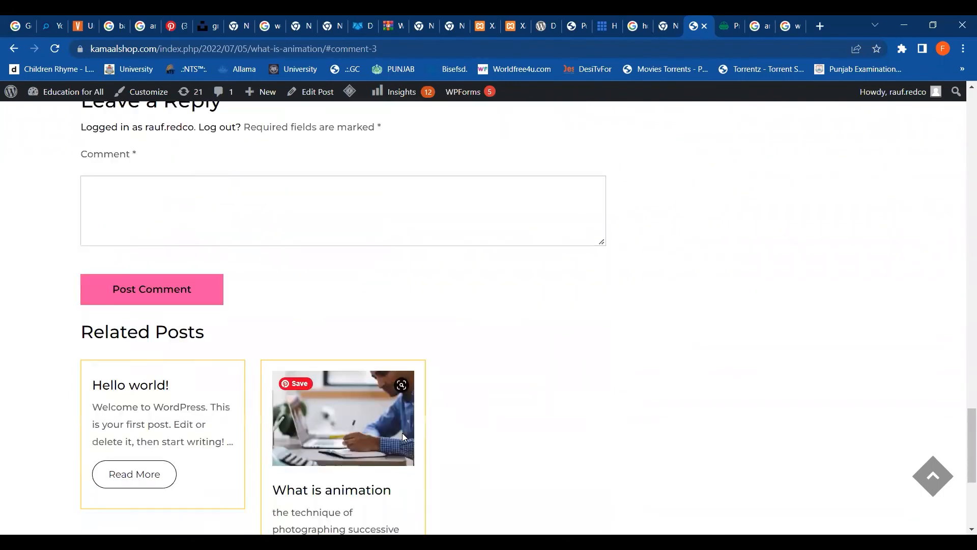
pyautogui.scroll(-3, 402, 437)
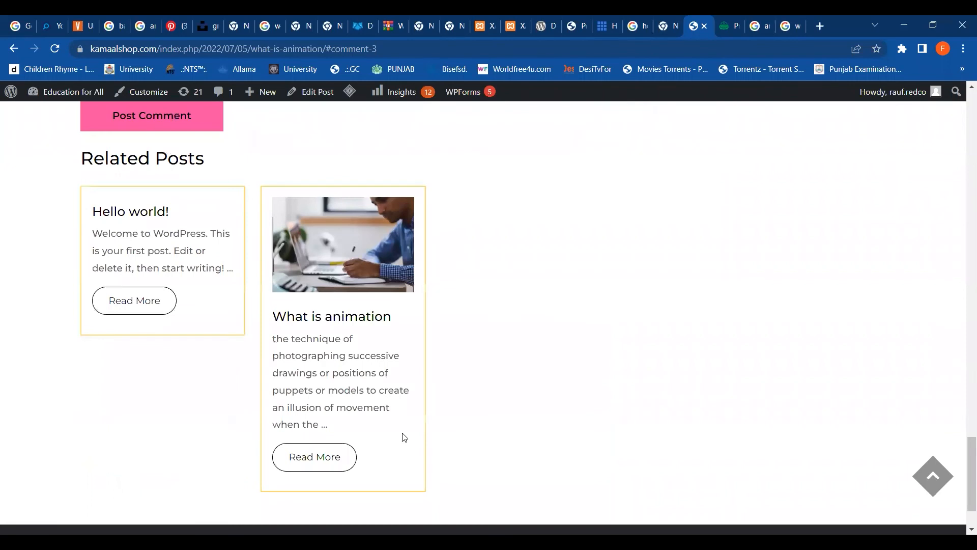
pyautogui.scroll(5, 405, 437)
pyautogui.scroll(4, 405, 437)
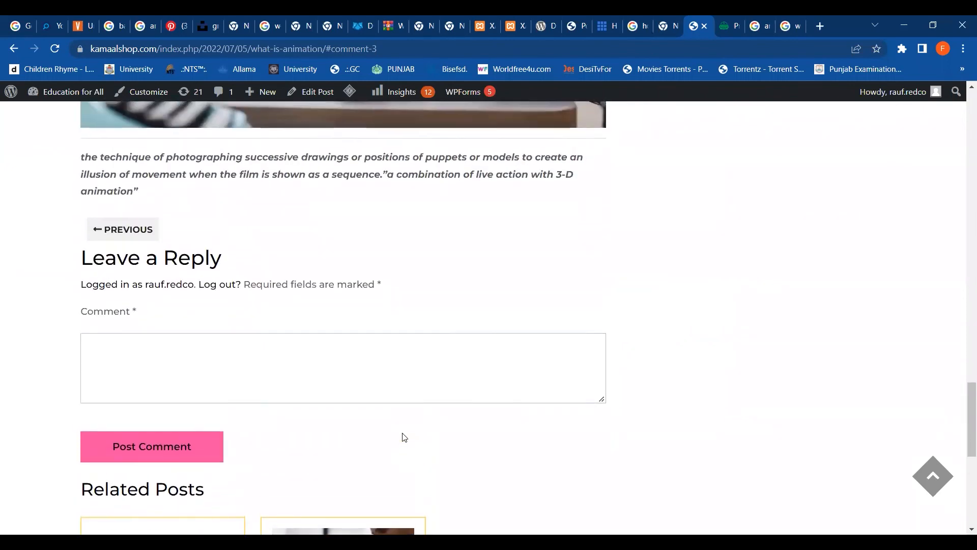
pyautogui.scroll(5, 404, 437)
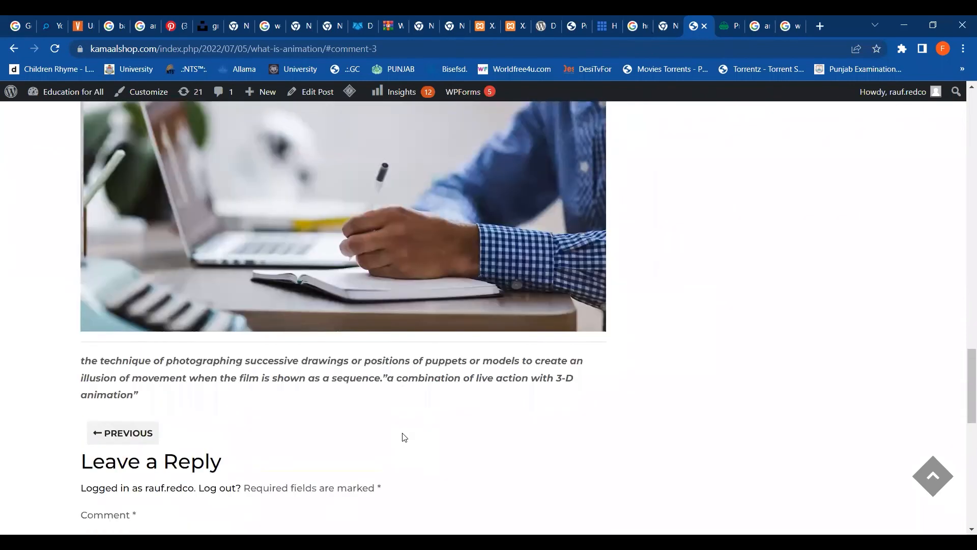
pyautogui.scroll(7, 404, 438)
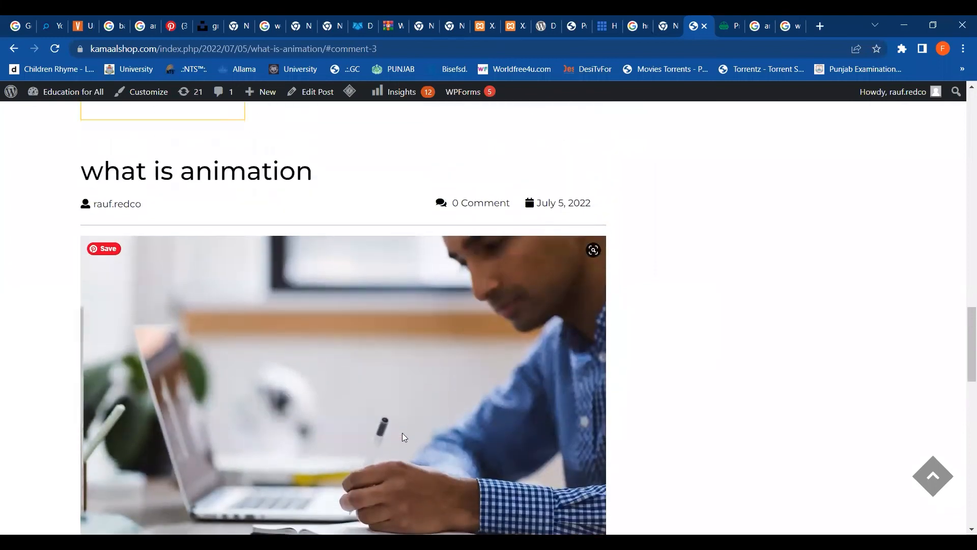
pyautogui.scroll(7, 404, 438)
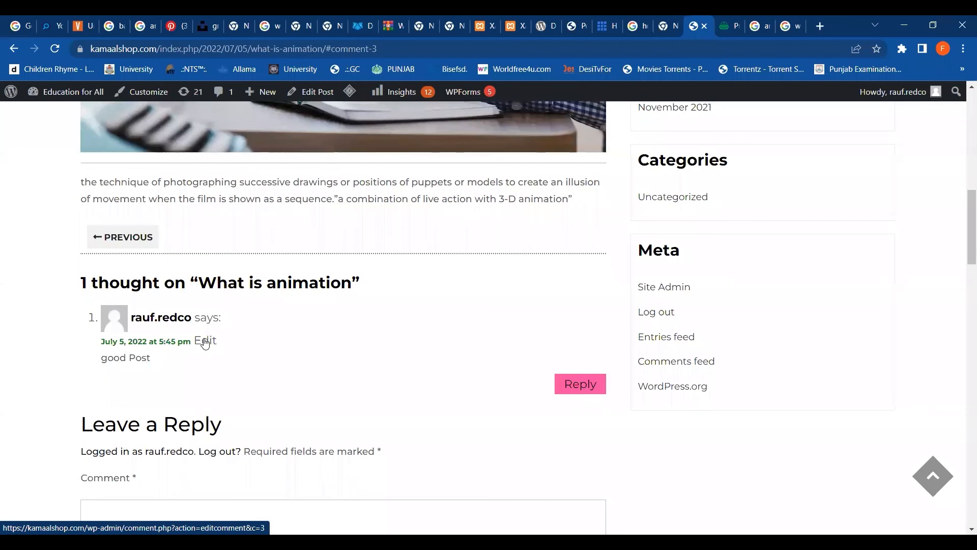
pyautogui.scroll(4, 205, 342)
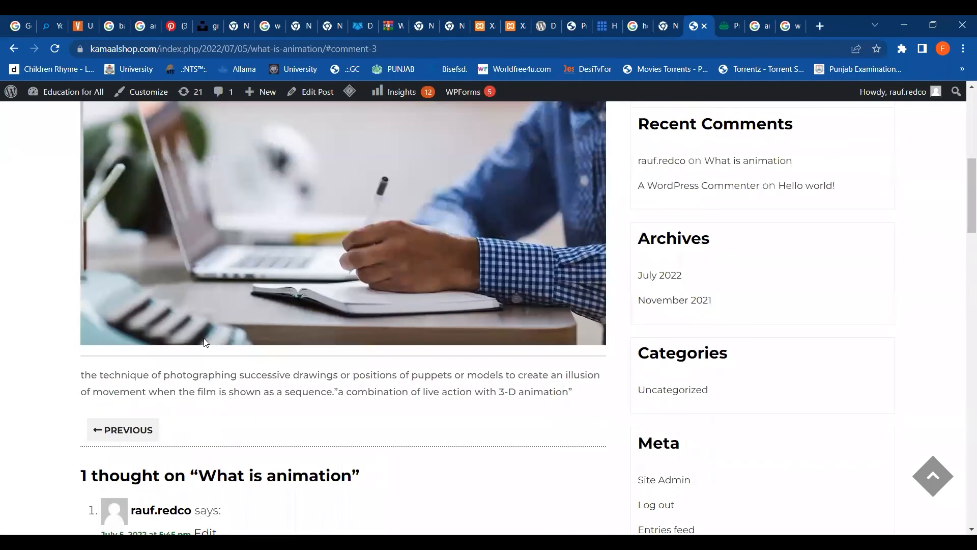
pyautogui.scroll(8, 205, 342)
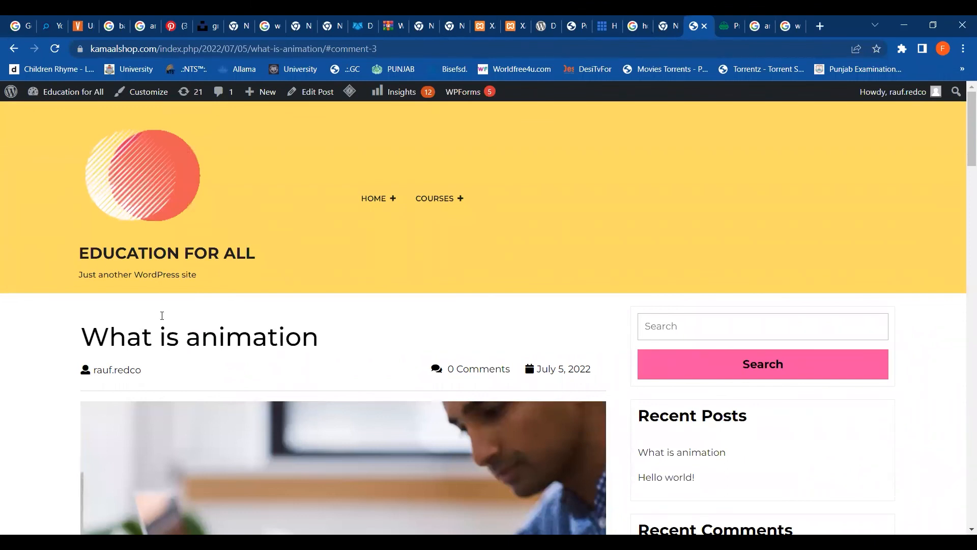
# Step: Reload the What is animation post and check its body, comment section and comment count again
pyautogui.click(56, 48)
pyautogui.scroll(-10, 378, 371)
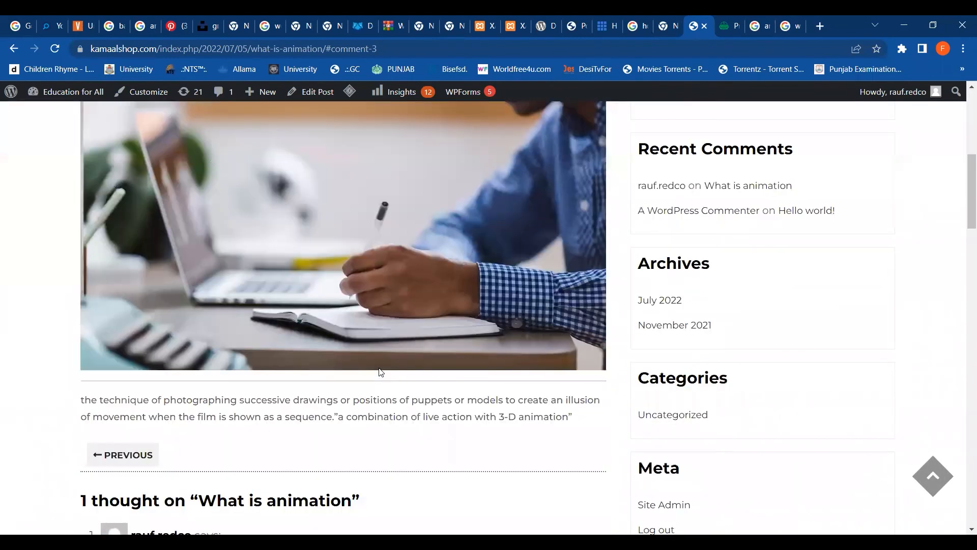
pyautogui.scroll(-5, 379, 371)
pyautogui.scroll(2, 380, 369)
pyautogui.scroll(8, 379, 367)
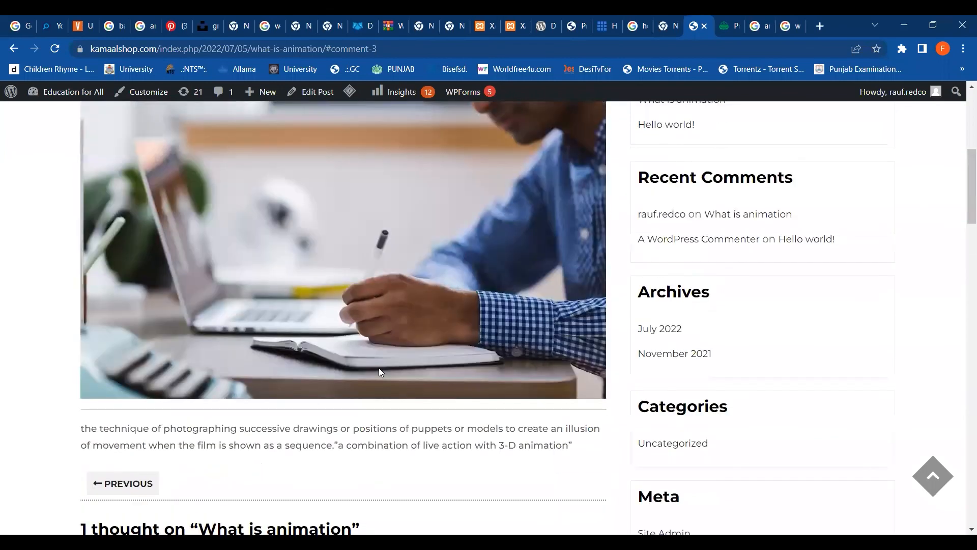
pyautogui.scroll(7, 379, 367)
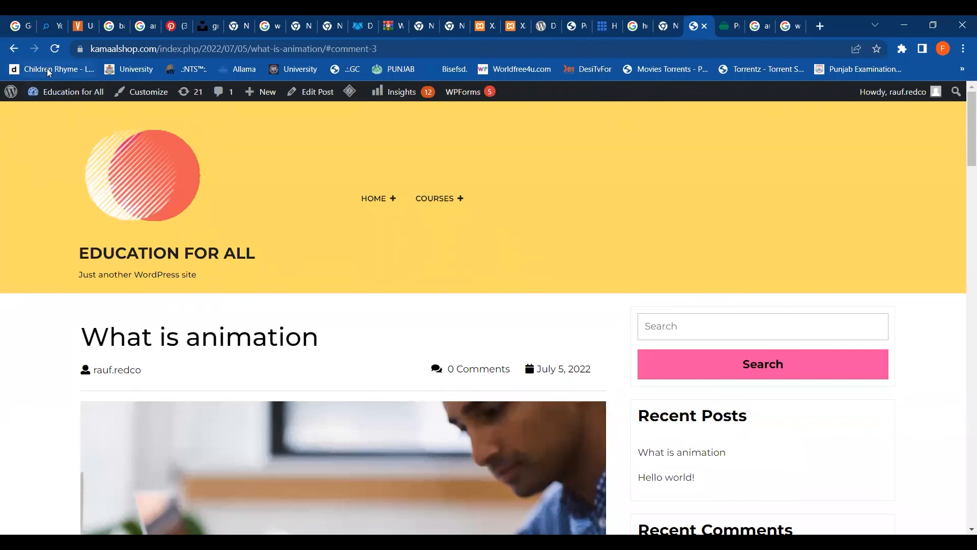
# Step: Return to the site's admin dashboard and open the menu editor to review the Top Menu structure
pyautogui.moveTo(45, 104)
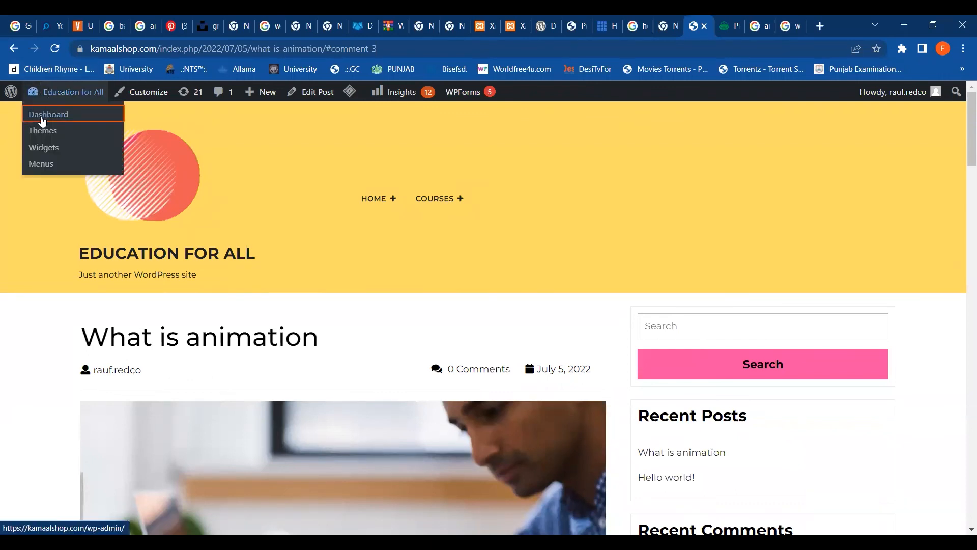
pyautogui.click(42, 115)
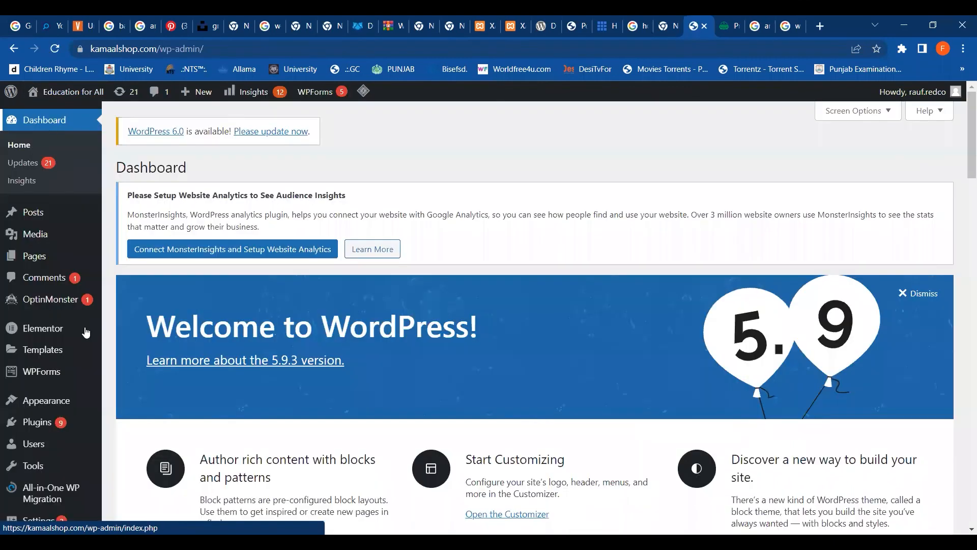
pyautogui.moveTo(83, 329)
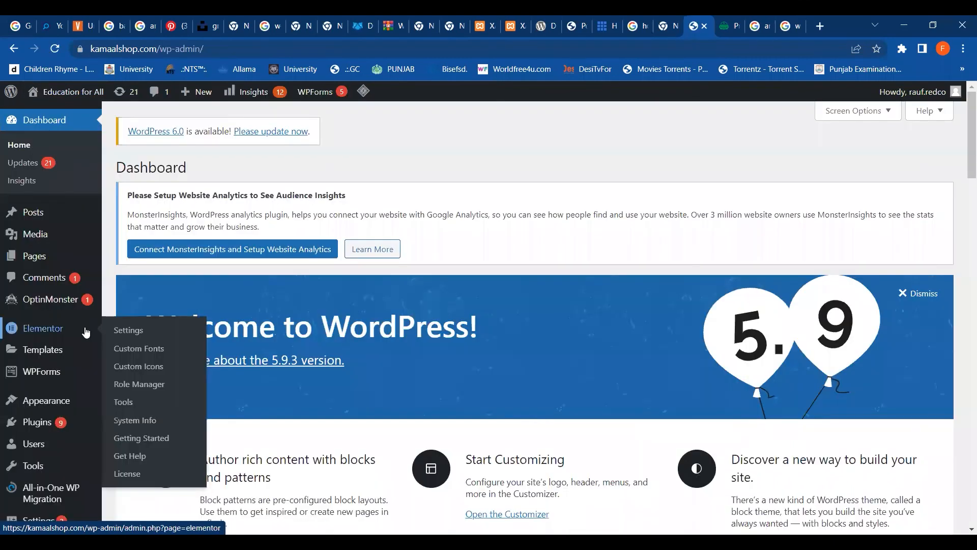
pyautogui.moveTo(54, 403)
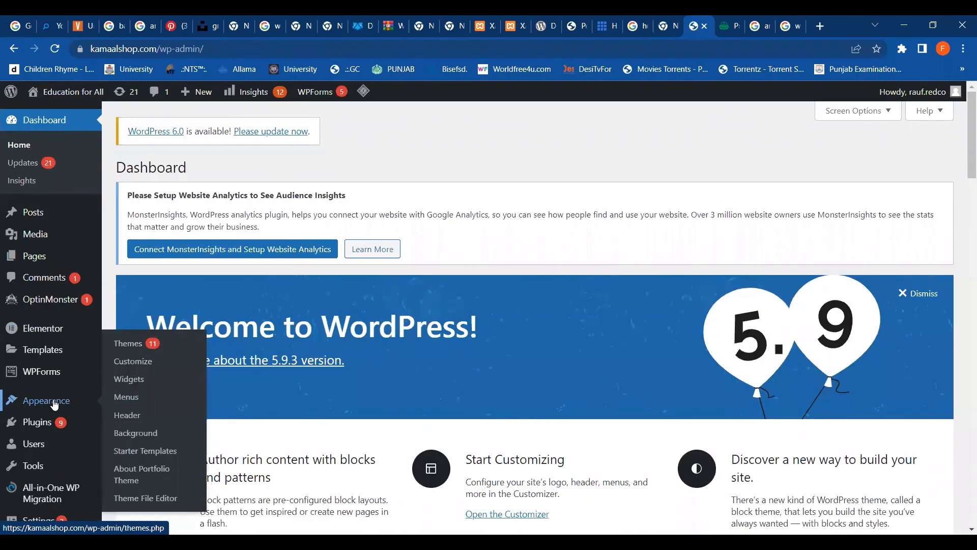
pyautogui.click(123, 401)
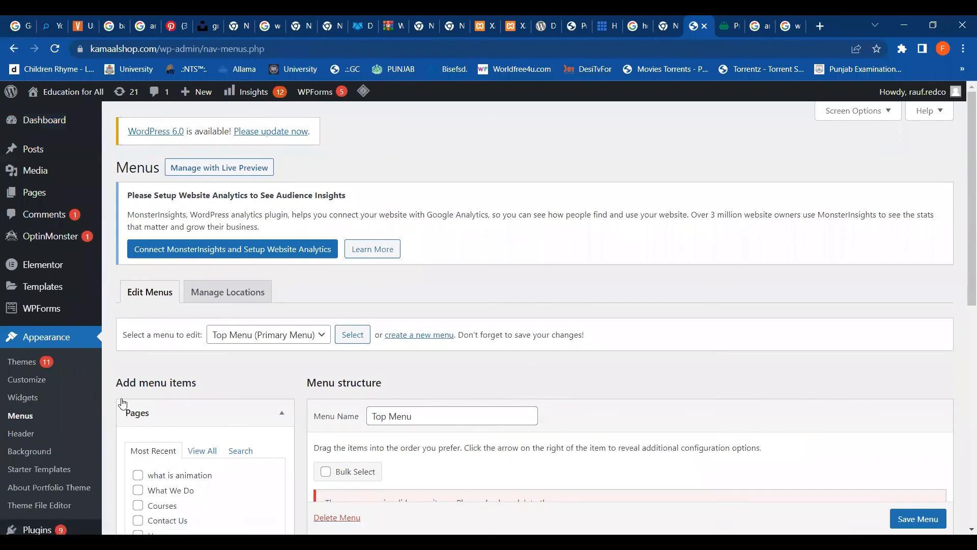
pyautogui.scroll(-4, 313, 416)
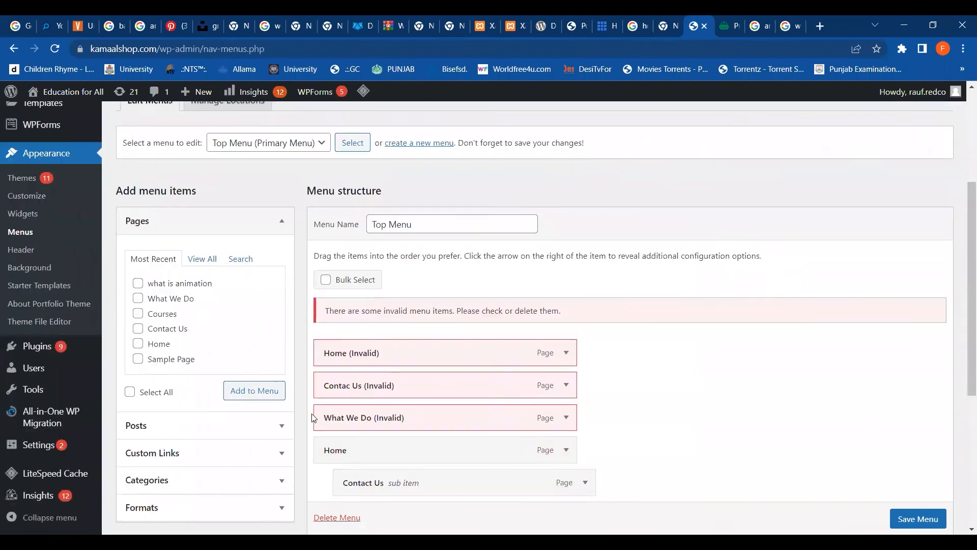
pyautogui.scroll(-3, 313, 416)
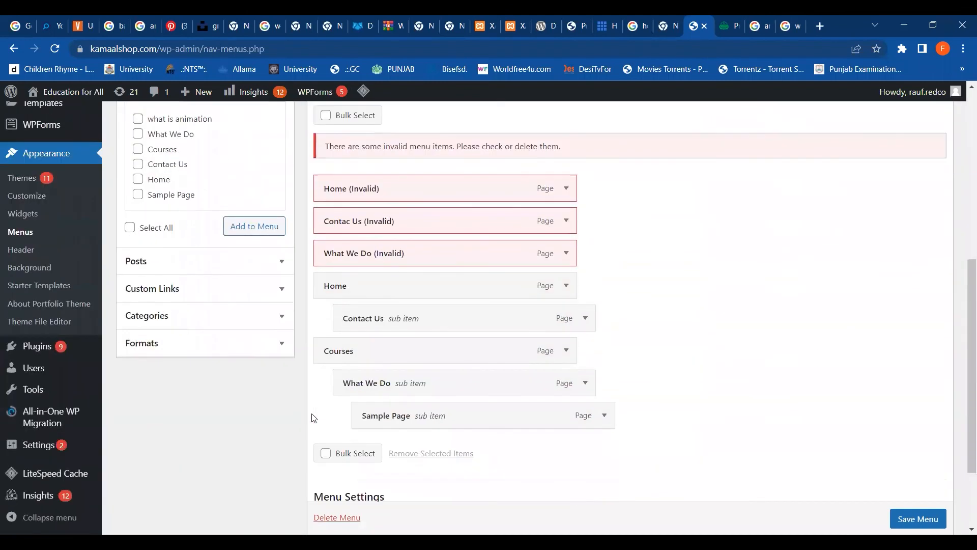
# Step: Try to add a menu item to Top Menu from the available categories and review the menu structure
pyautogui.click(178, 319)
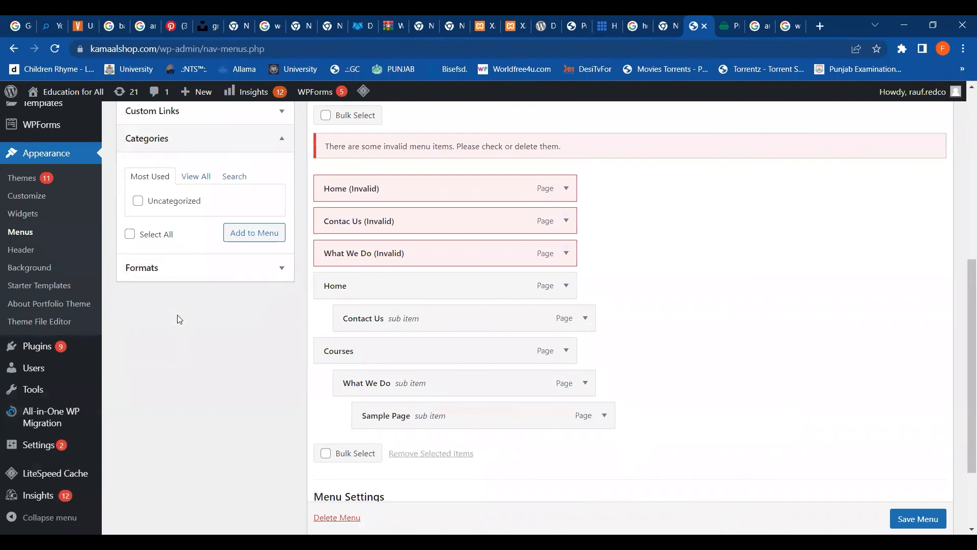
pyautogui.click(254, 239)
pyautogui.scroll(3, 254, 239)
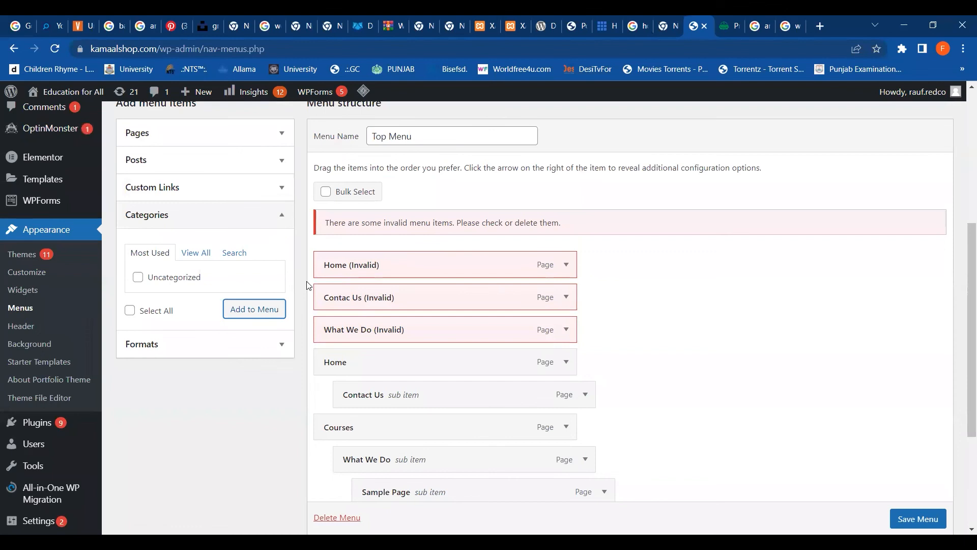
pyautogui.scroll(4, 307, 286)
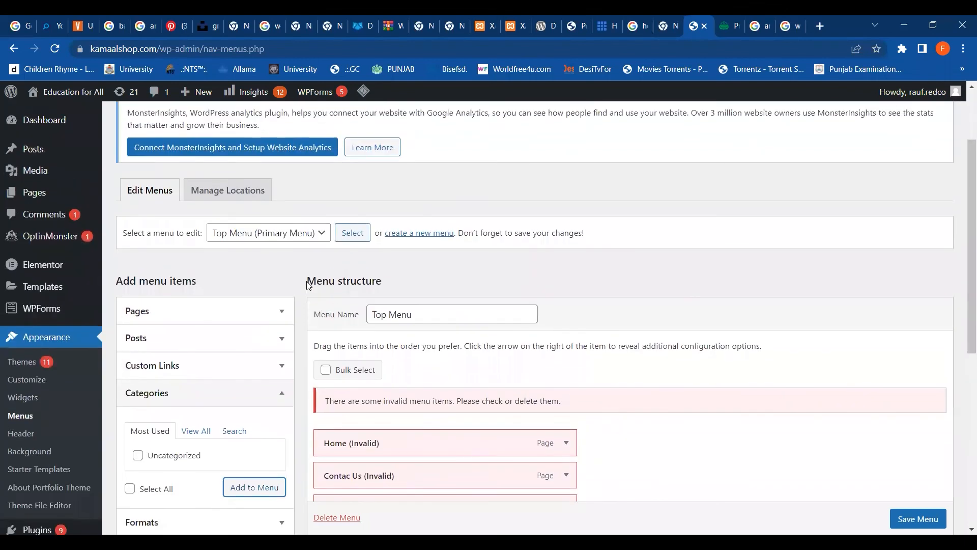
pyautogui.scroll(-1, 308, 285)
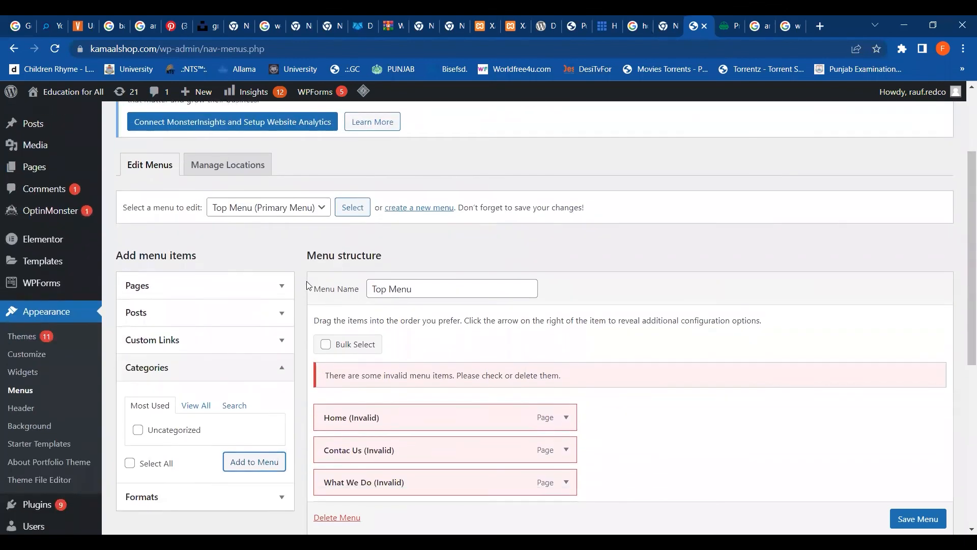
pyautogui.scroll(-1, 307, 286)
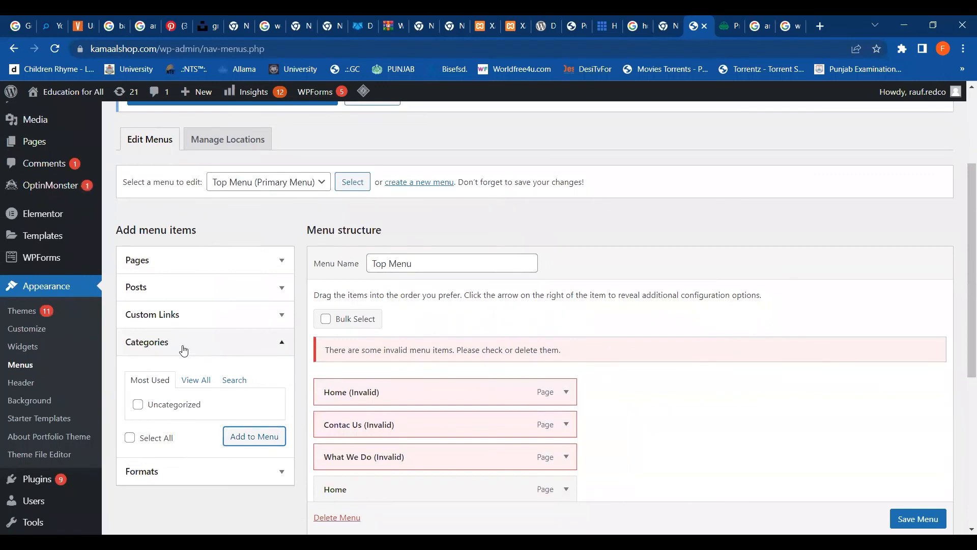
pyautogui.click(184, 351)
pyautogui.click(185, 351)
pyautogui.scroll(-4, 481, 403)
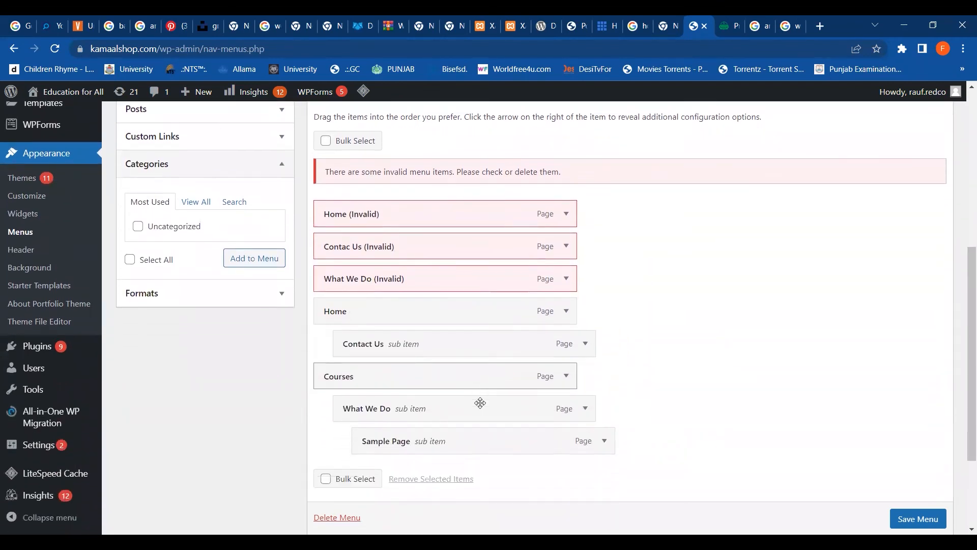
pyautogui.scroll(-2, 480, 402)
pyautogui.scroll(3, 481, 403)
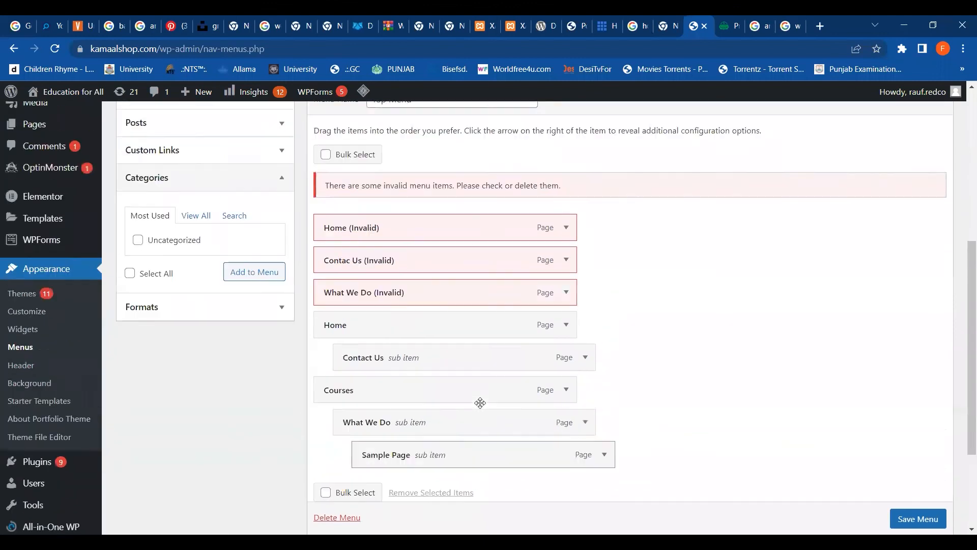
pyautogui.scroll(3, 481, 403)
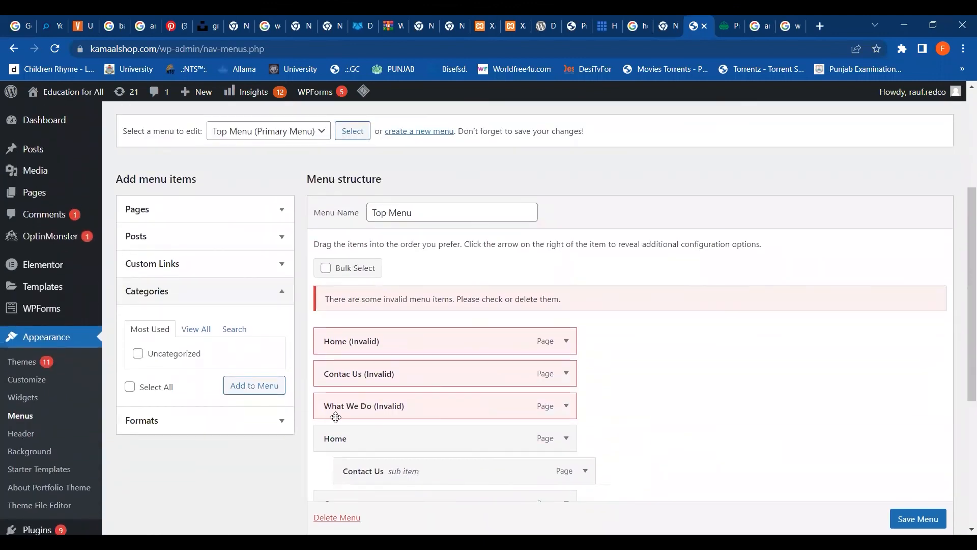
pyautogui.click(261, 392)
# Step: Leave Top Menu without saving and open a blank new menu to view its name and location settings
pyautogui.click(419, 131)
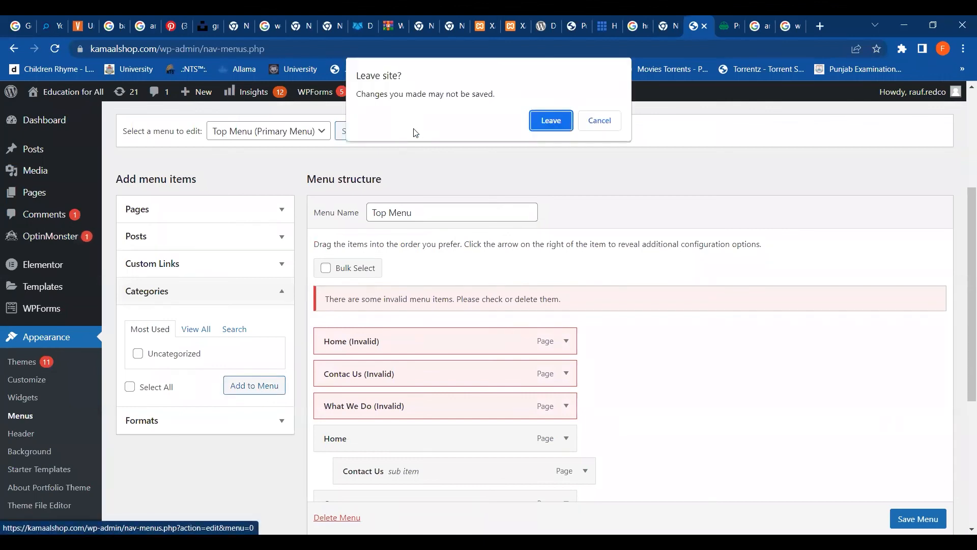
pyautogui.click(550, 124)
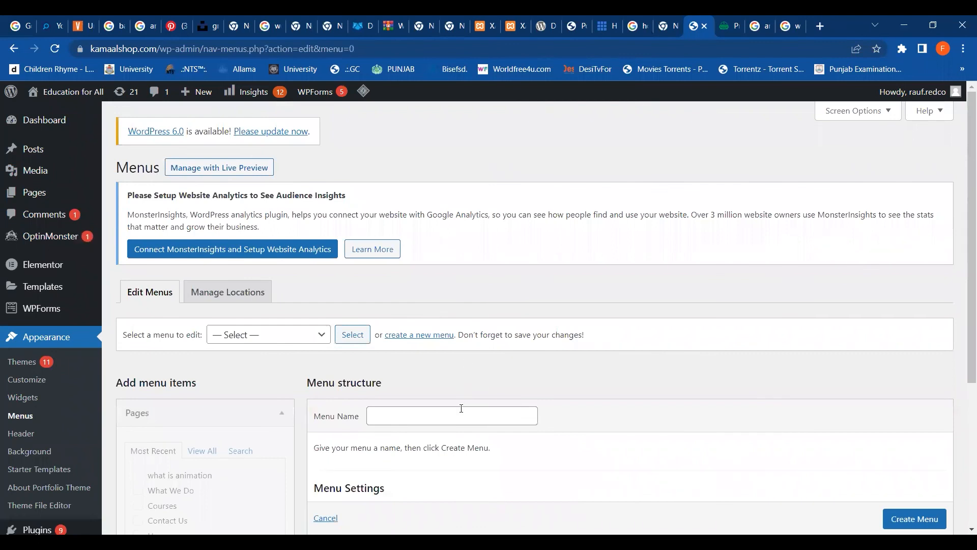
pyautogui.scroll(-5, 462, 408)
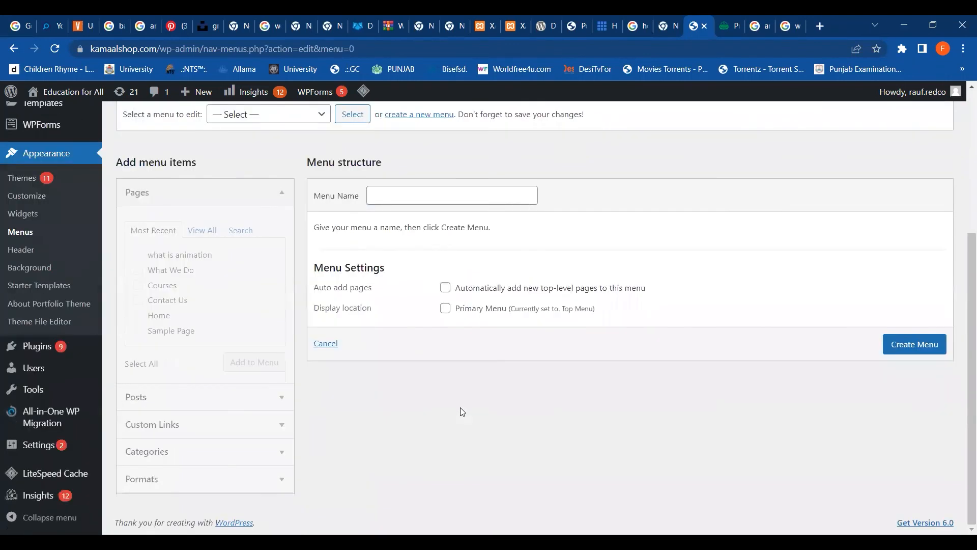
pyautogui.scroll(1, 461, 410)
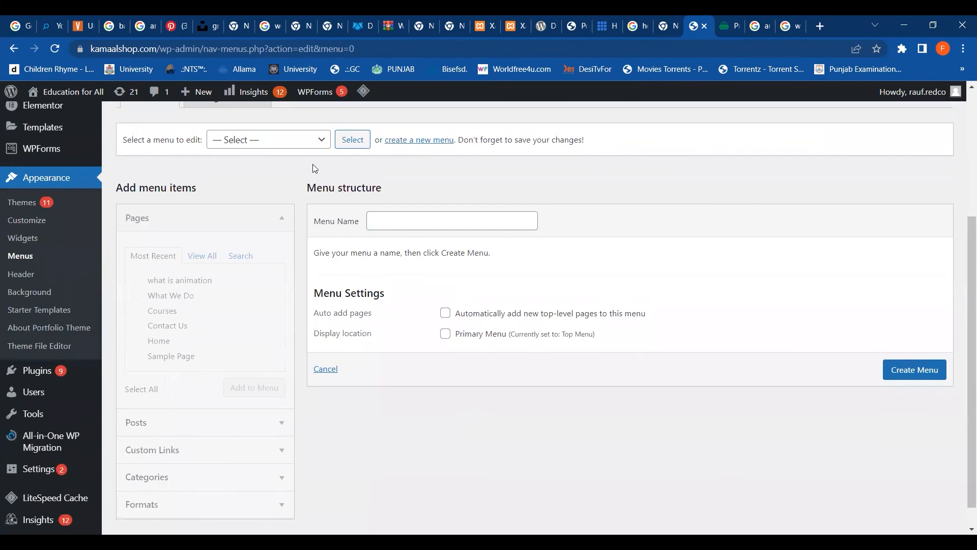
# Step: Load Top Menu (Primary Menu) for editing instead of the blank new menu
pyautogui.click(311, 138)
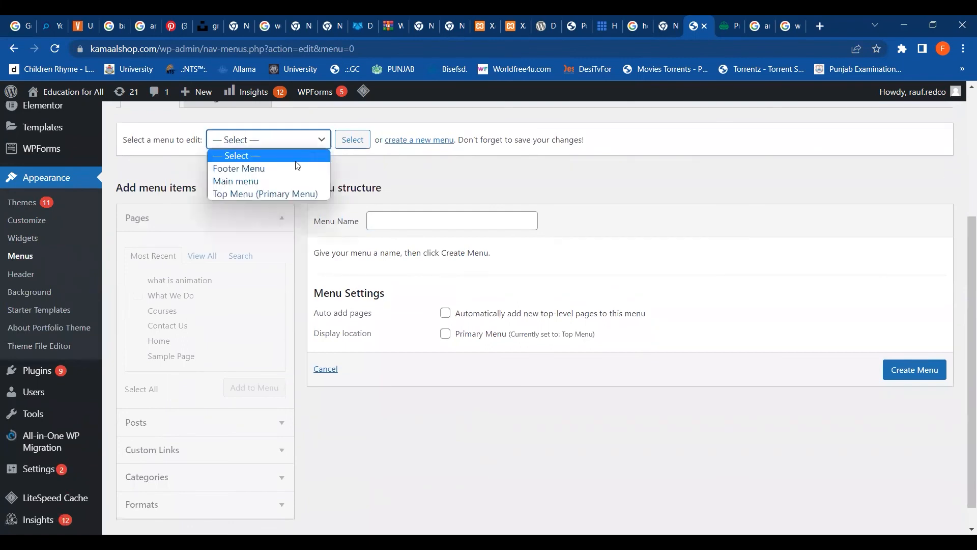
pyautogui.click(283, 193)
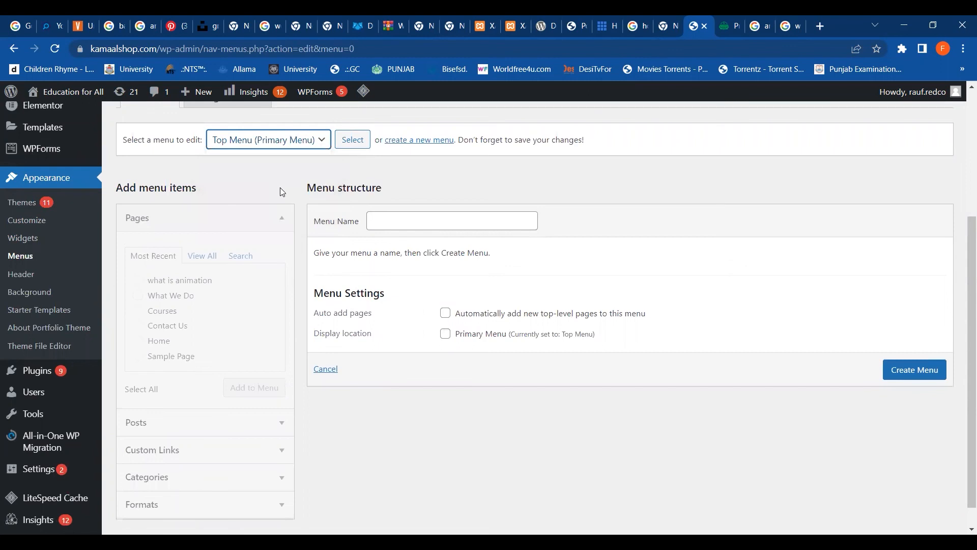
pyautogui.click(352, 141)
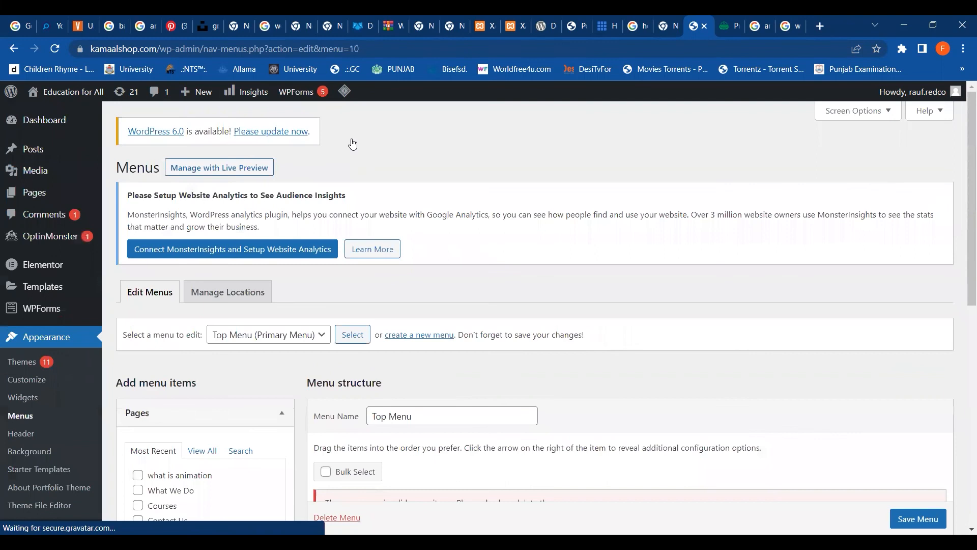
# Step: Add the Uncategorized category as a new item to the Top Menu structure
pyautogui.scroll(-5, 511, 349)
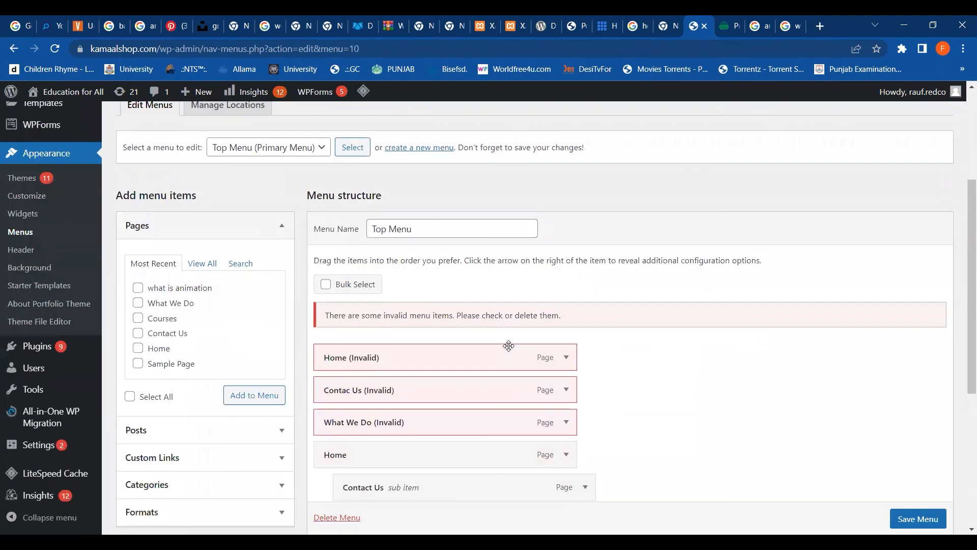
pyautogui.scroll(-2, 511, 349)
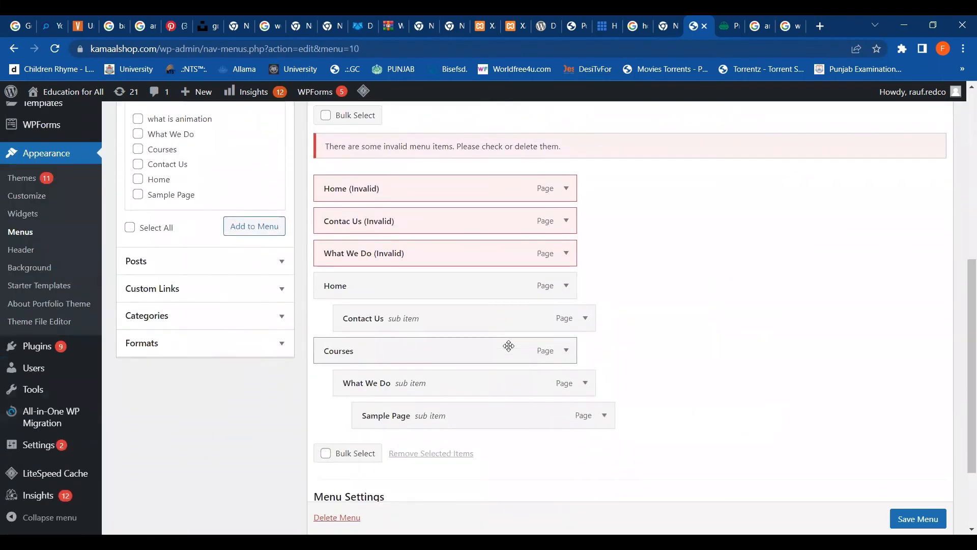
pyautogui.click(282, 317)
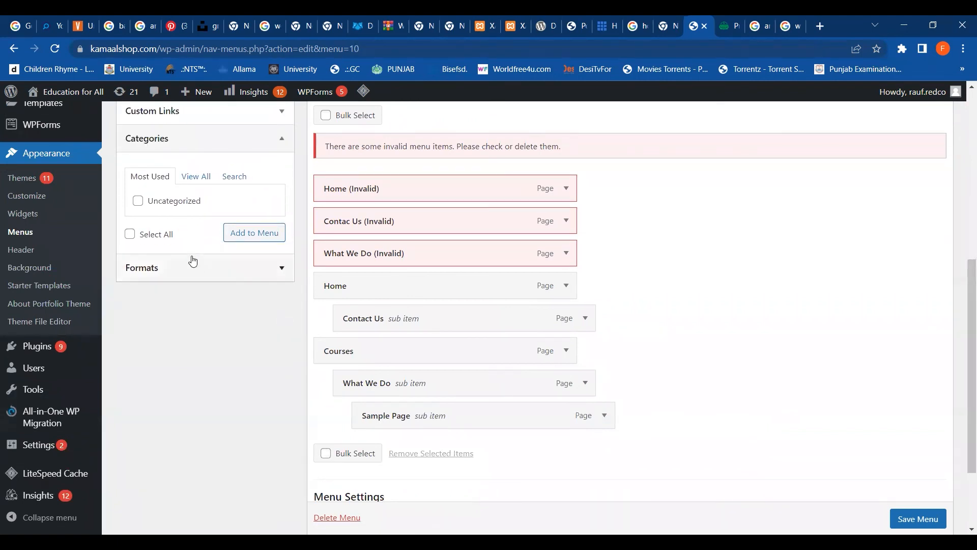
pyautogui.click(138, 202)
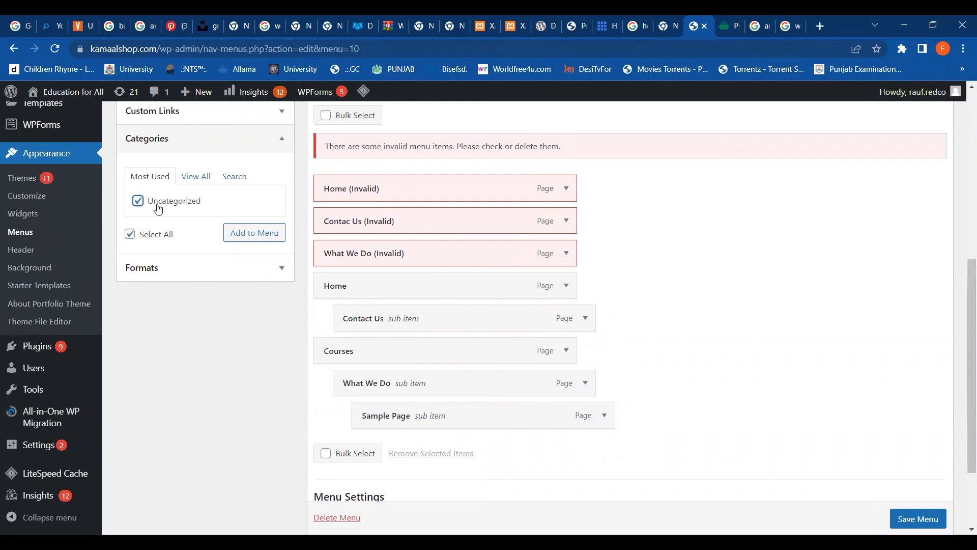
pyautogui.click(245, 237)
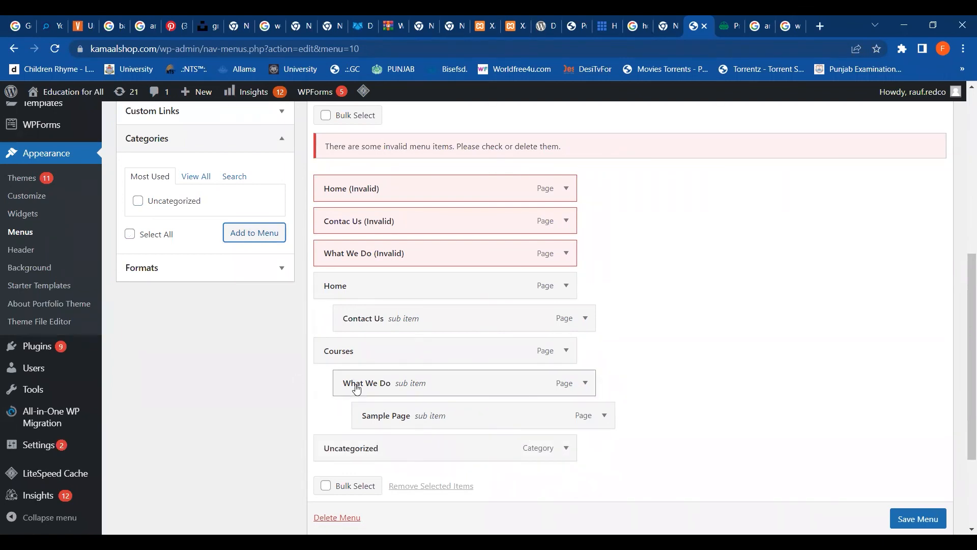
# Step: Try reloading the menu editor, cancel the reload to keep the unsaved changes, and save Top Menu
pyautogui.scroll(4, 356, 388)
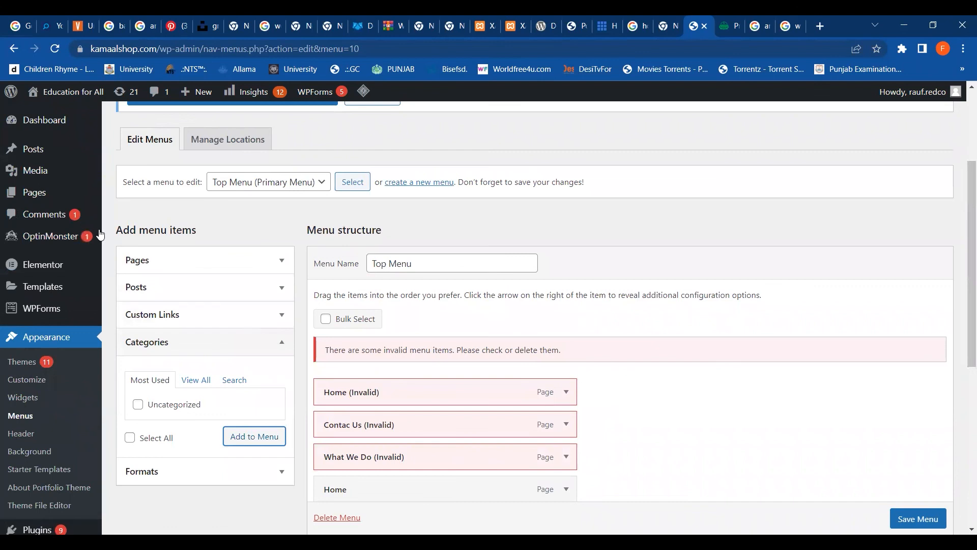
pyautogui.click(55, 49)
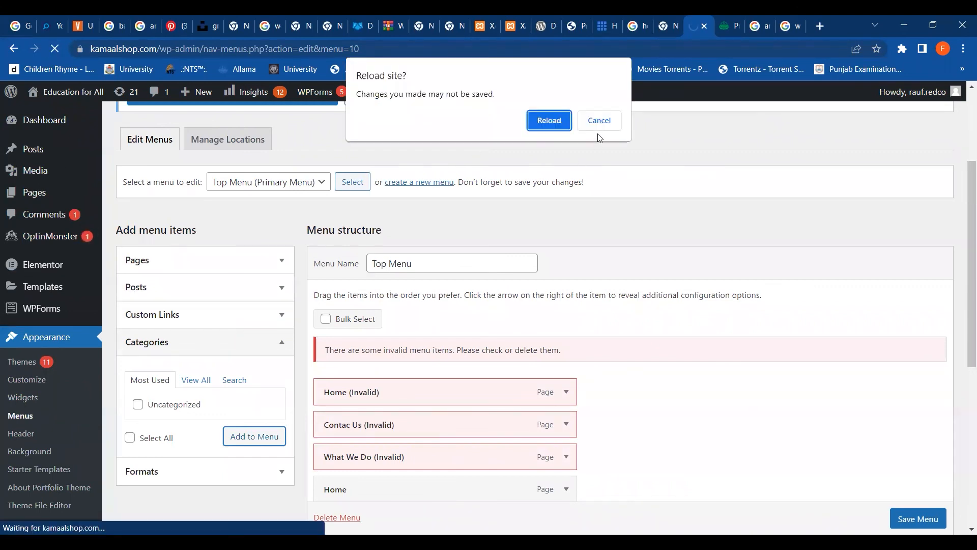
pyautogui.click(602, 123)
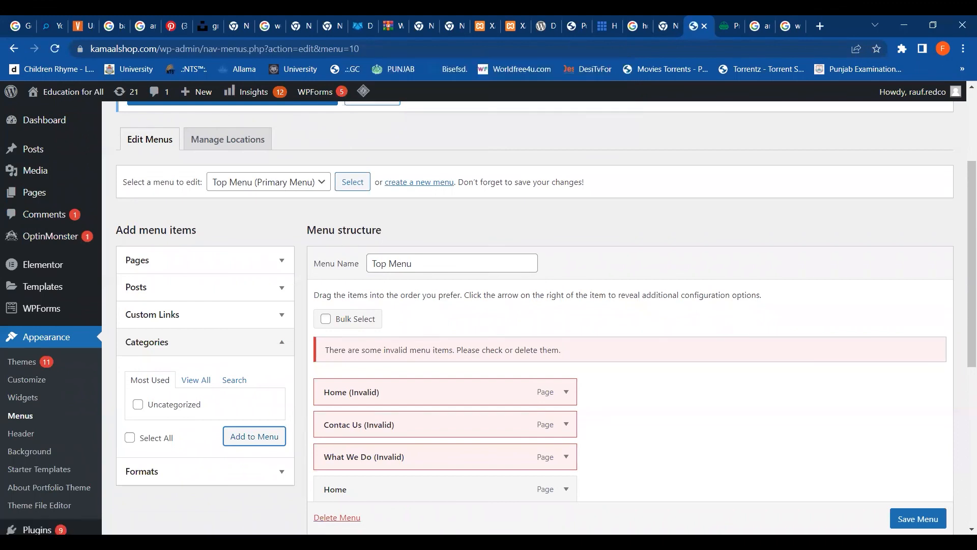
pyautogui.scroll(-1, 560, 316)
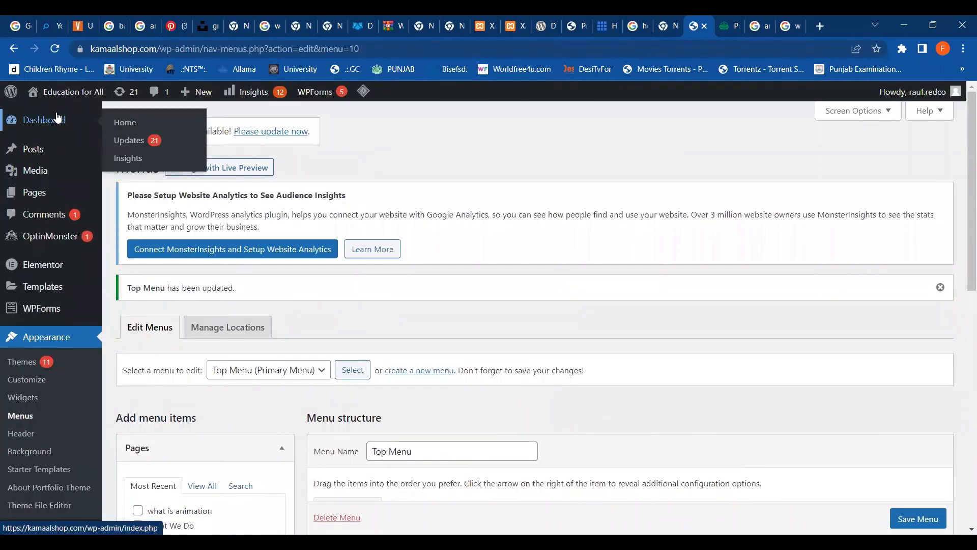
# Step: Visit the live site and examine its header menu, blog posts and sidebar widgets
pyautogui.moveTo(62, 103)
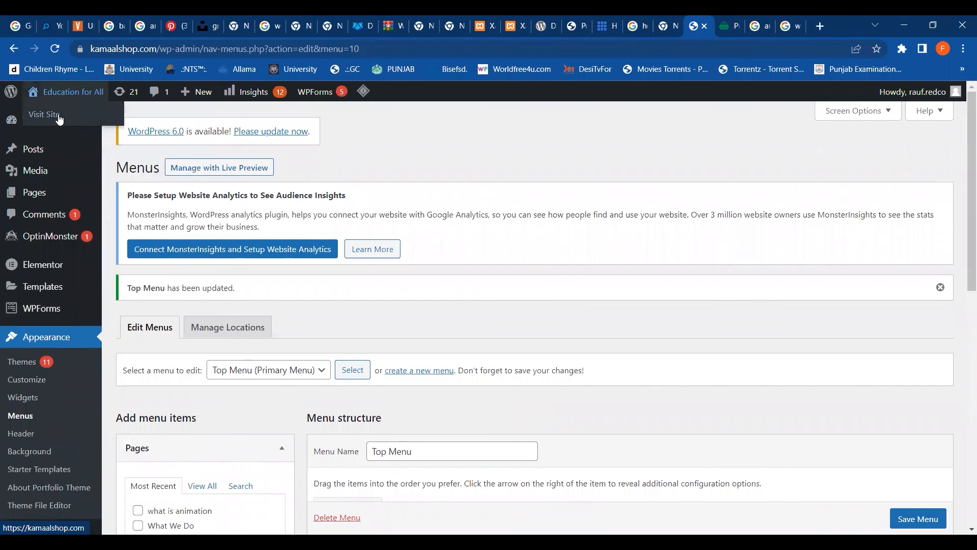
pyautogui.click(59, 119)
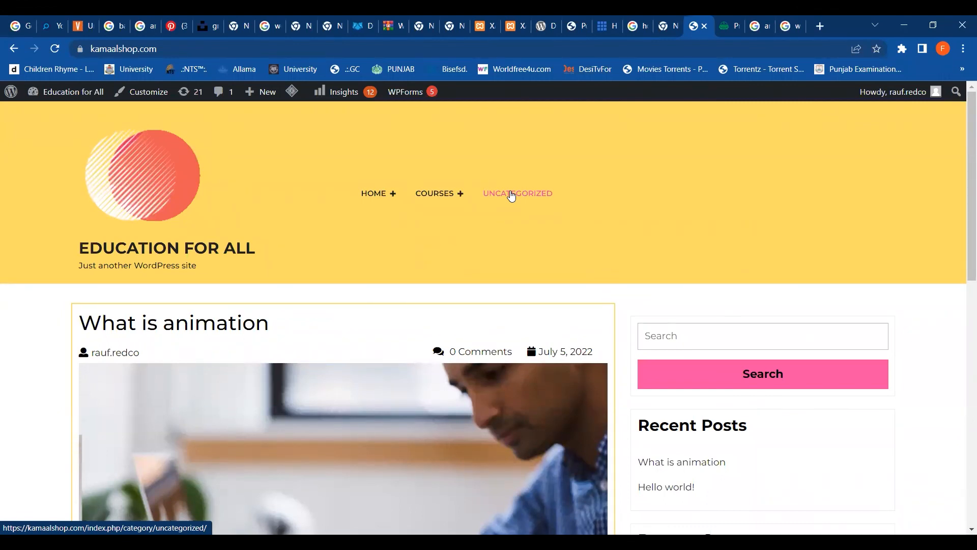
pyautogui.scroll(-6, 511, 195)
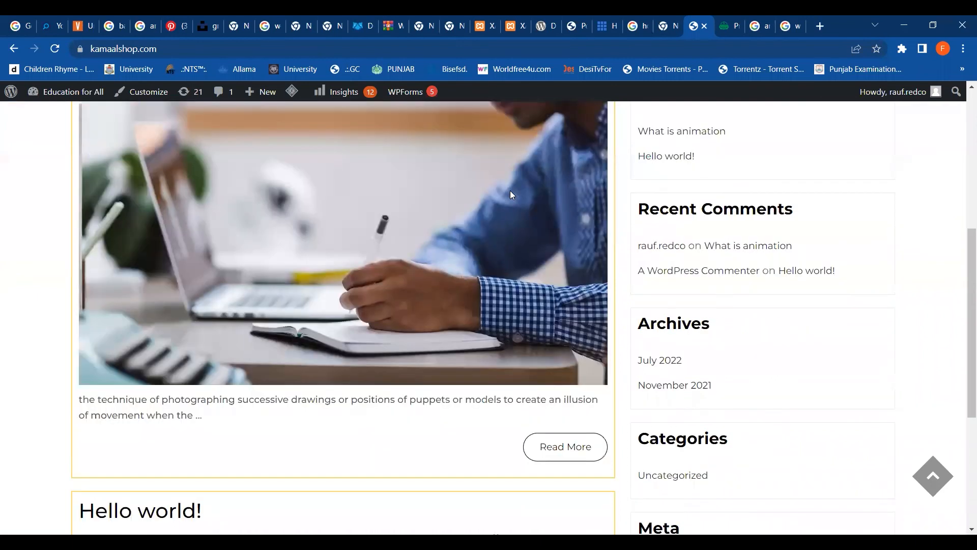
pyautogui.scroll(-1, 511, 195)
pyautogui.scroll(-2, 511, 195)
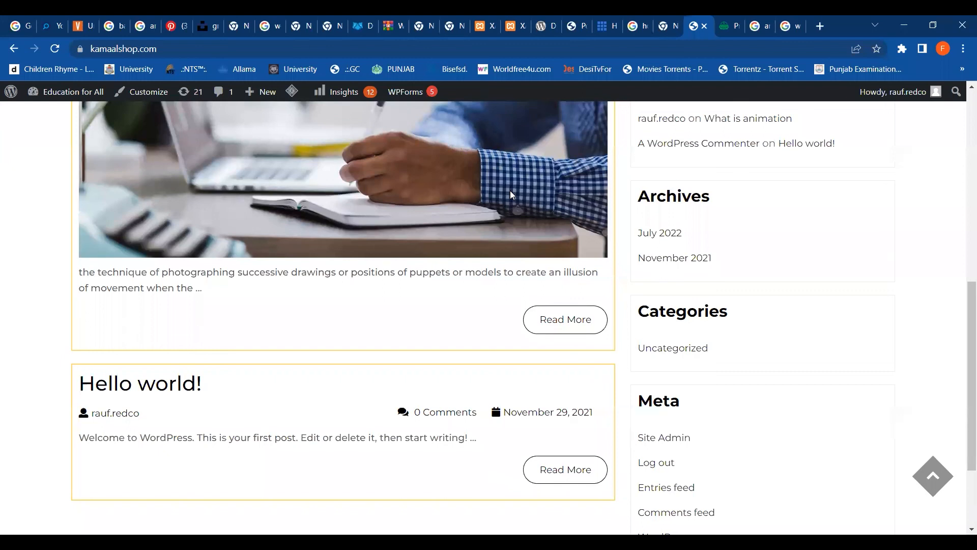
pyautogui.scroll(15, 512, 195)
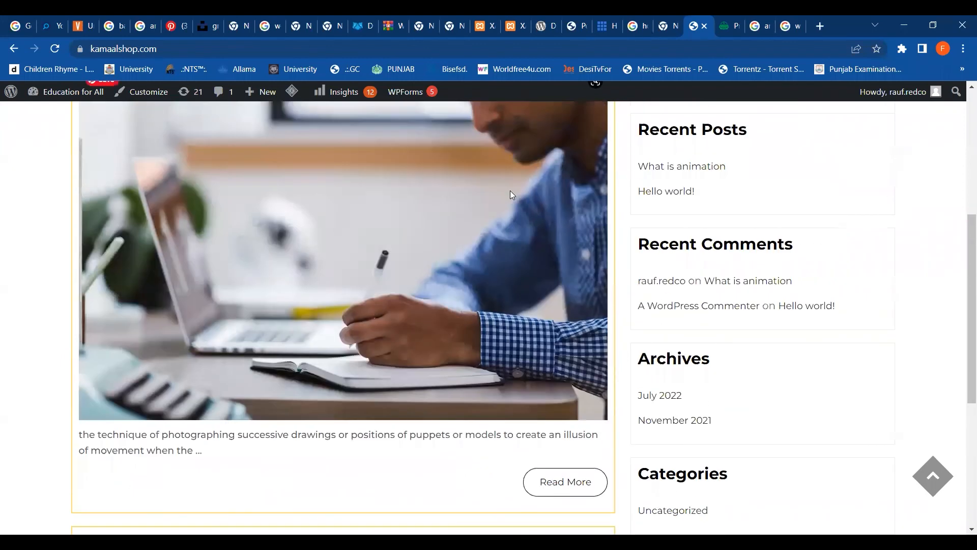
pyautogui.scroll(1, 512, 197)
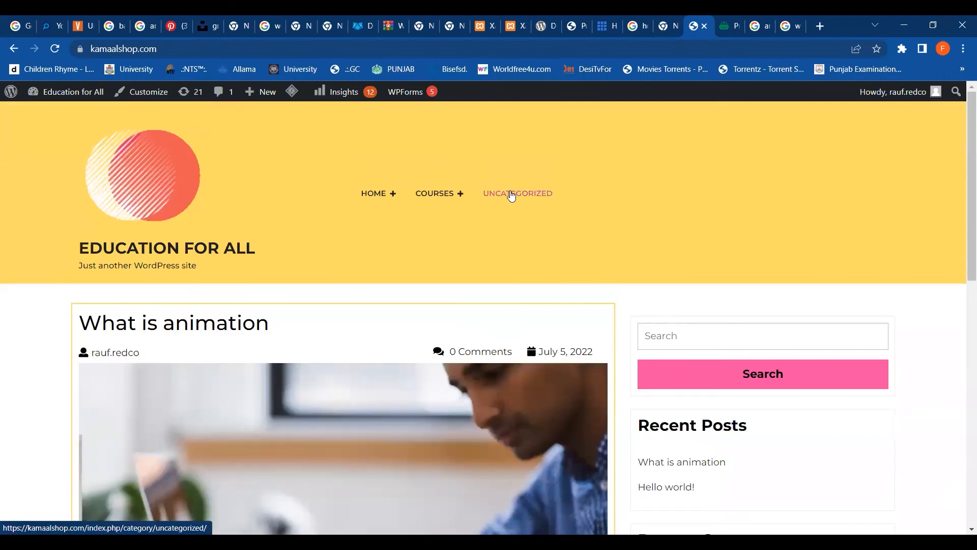